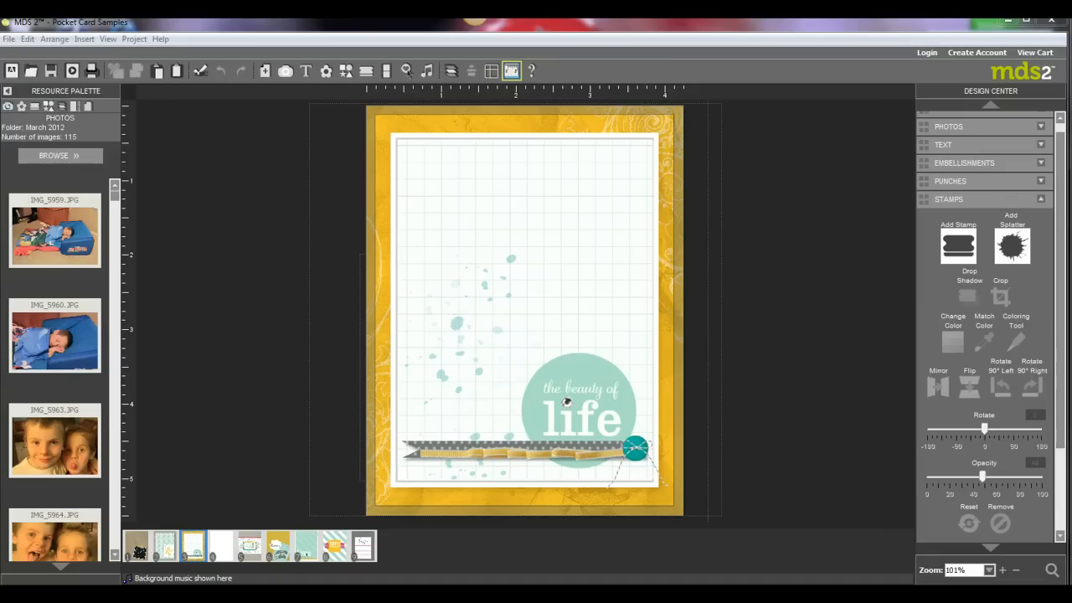
# Switch to Firefox and view the product page for the Free No Regrets Pocket Cards digital download in the Stampin' Up! store
pyautogui.click(168, 566)
pyautogui.moveTo(262, 597)
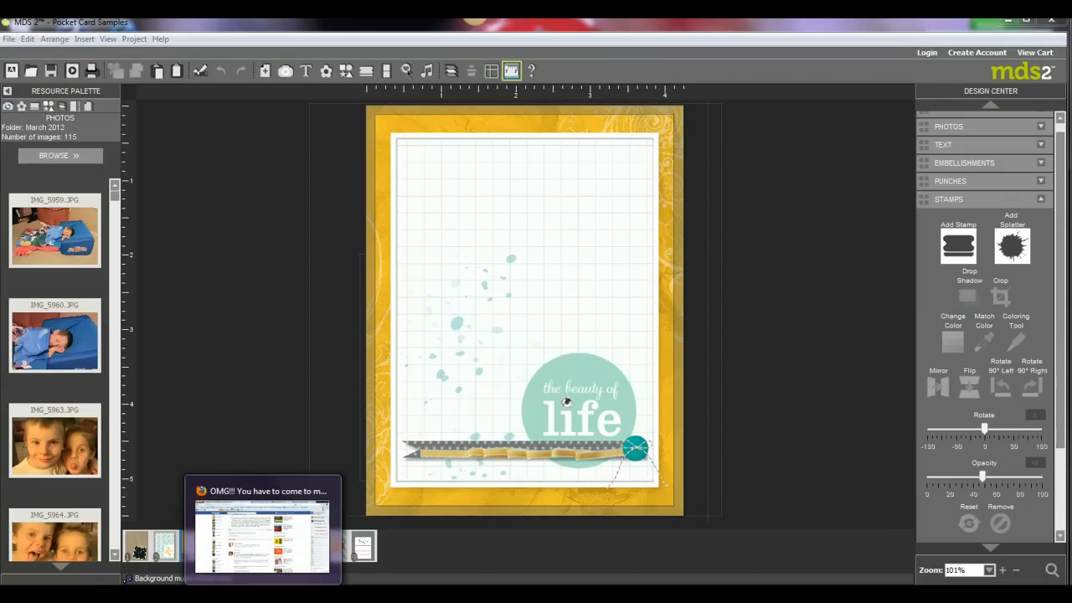
pyautogui.click(262, 536)
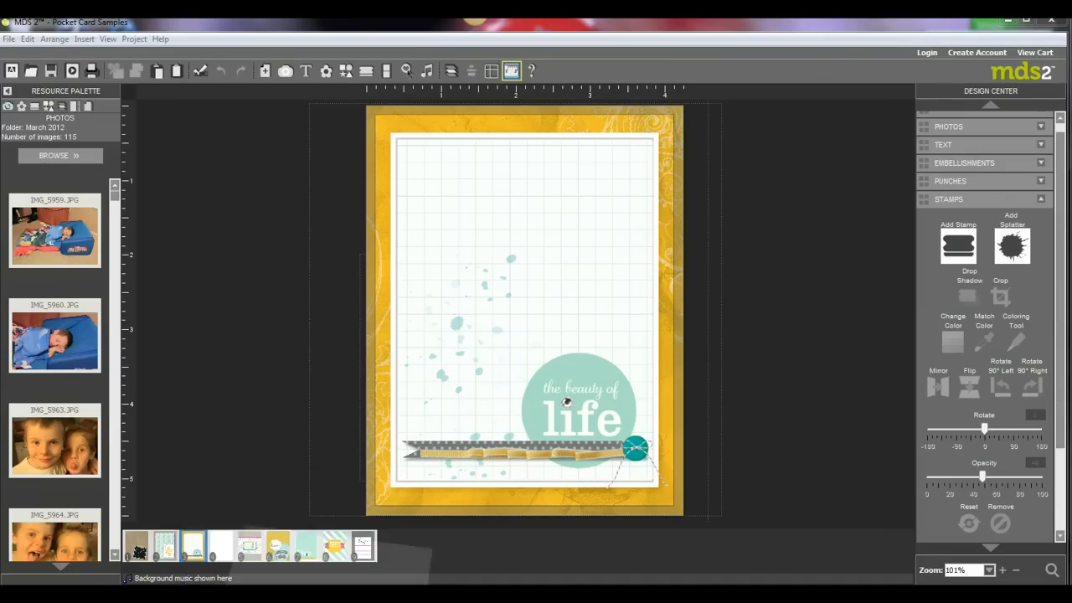
pyautogui.click(823, 25)
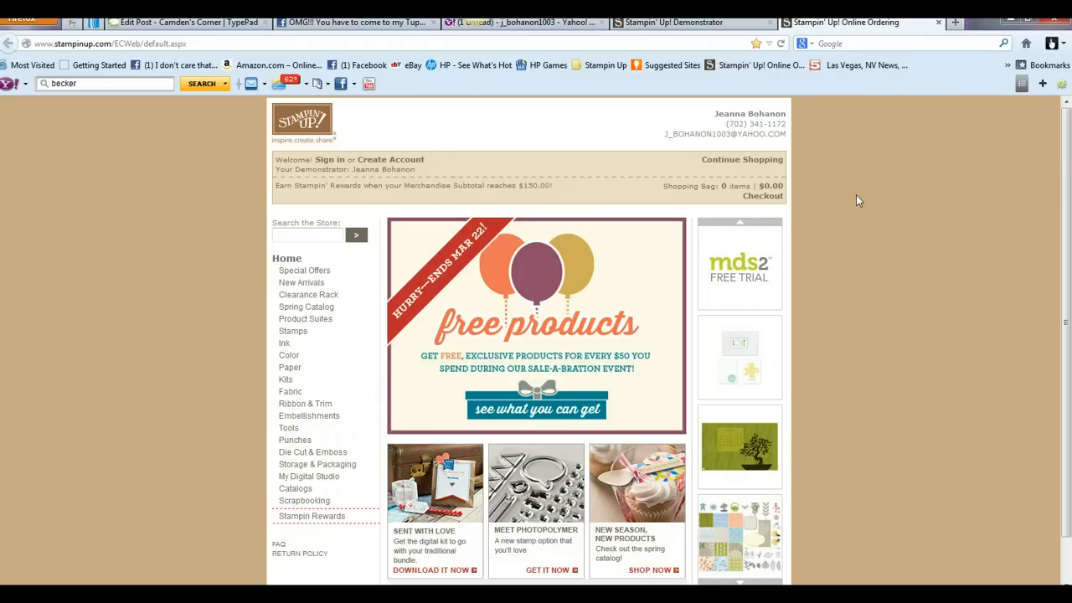
pyautogui.scroll(-1, 856, 200)
pyautogui.click(757, 199)
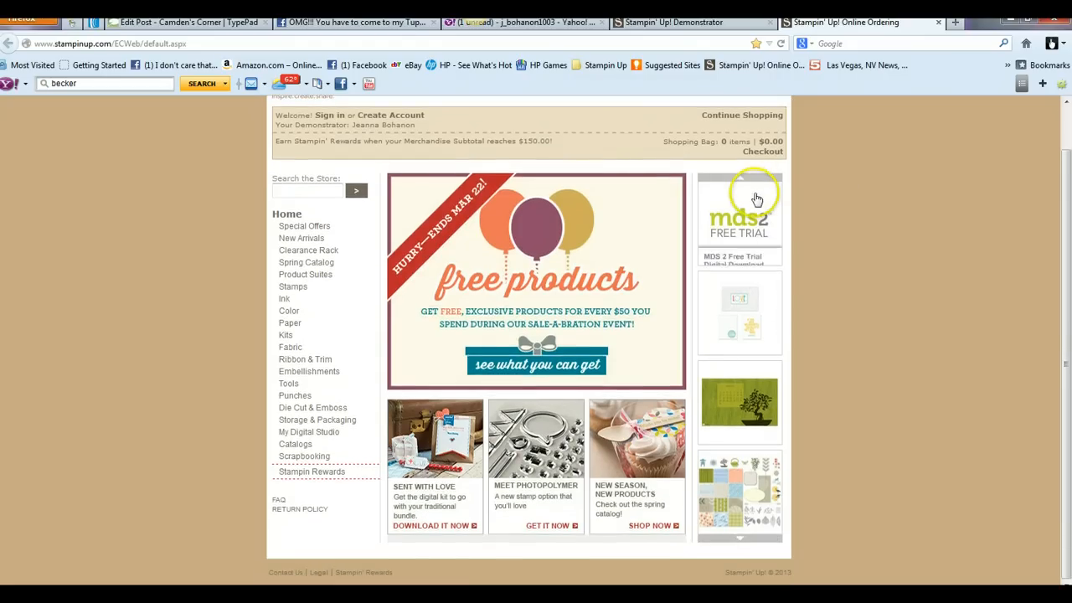
pyautogui.click(765, 310)
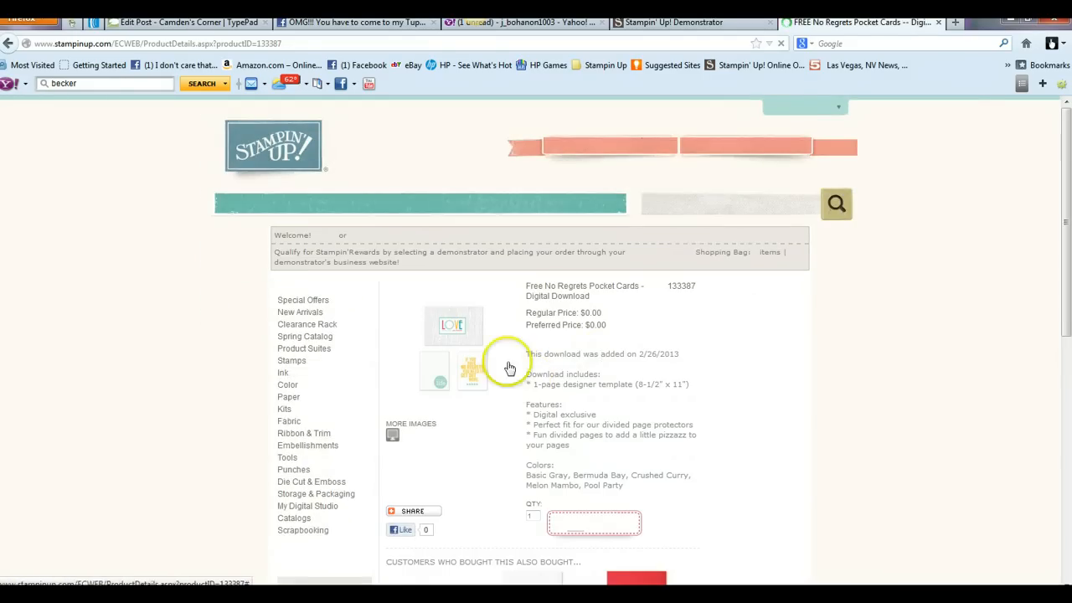
pyautogui.click(474, 378)
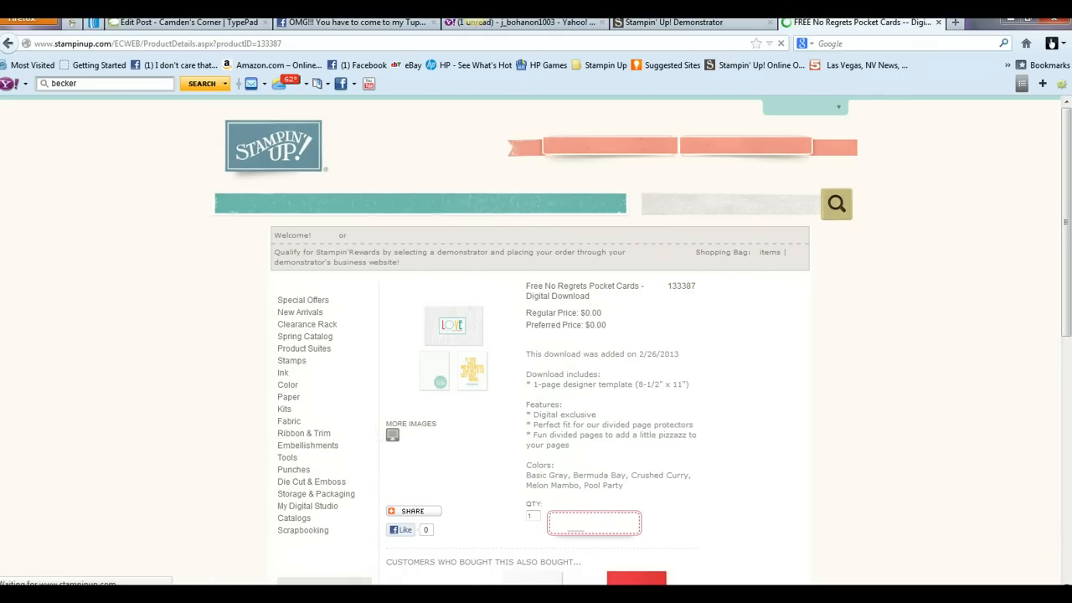
# Return to MDS 2, go to the blank fourth page and find Pocket Card 2 among the Pocket Cards embellishments
pyautogui.click(402, 532)
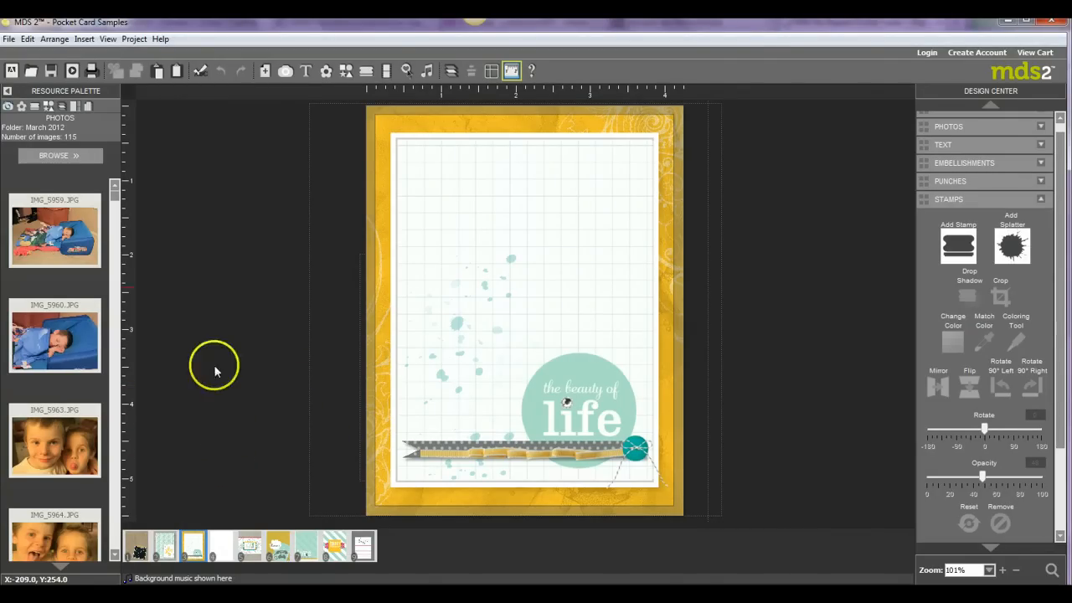
pyautogui.click(217, 545)
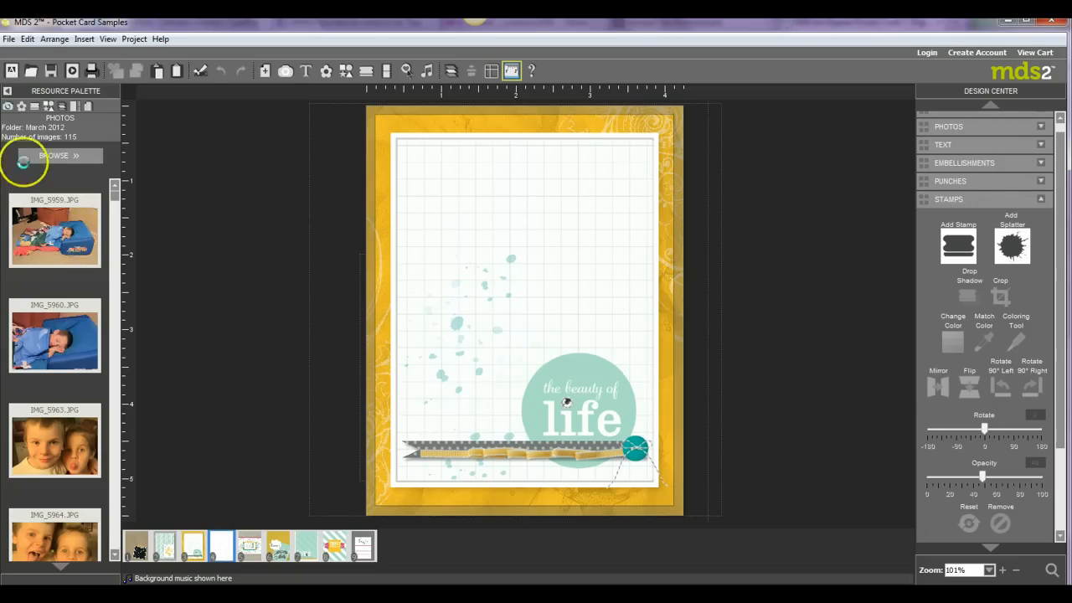
pyautogui.click(22, 108)
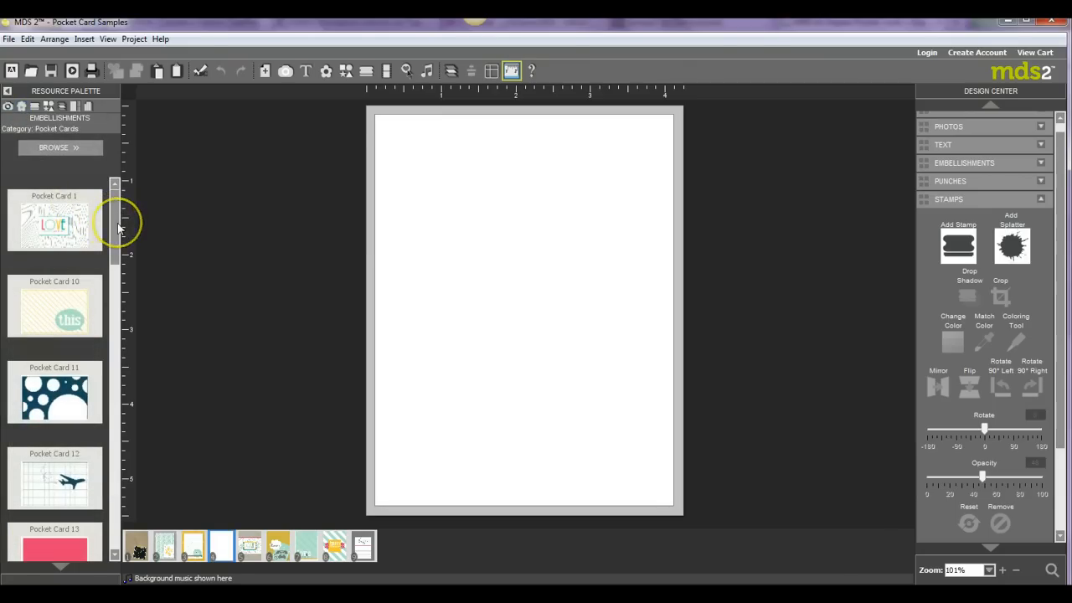
pyautogui.click(84, 39)
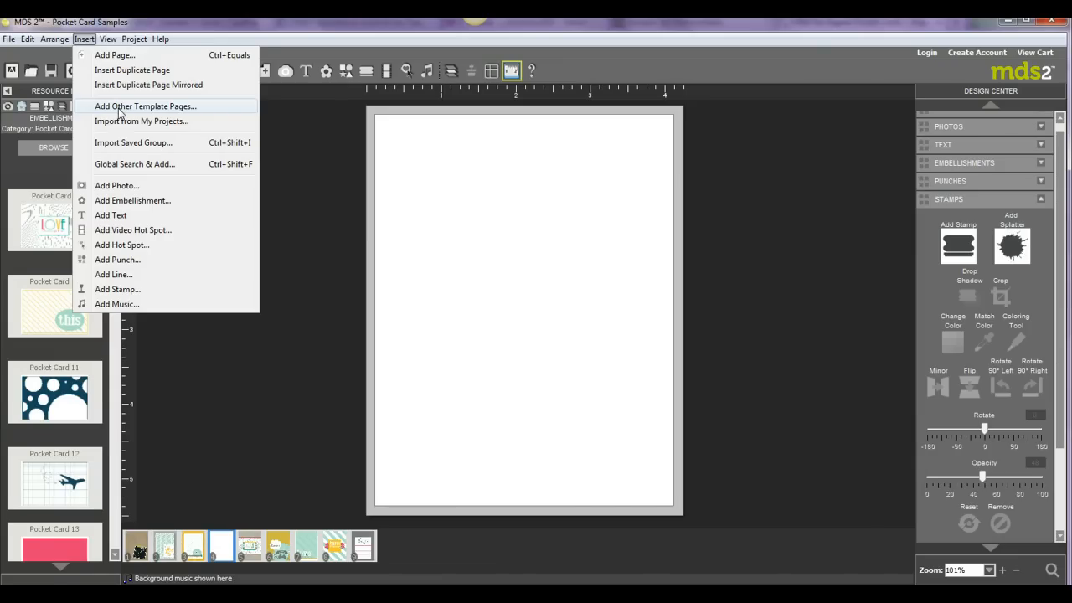
pyautogui.click(318, 183)
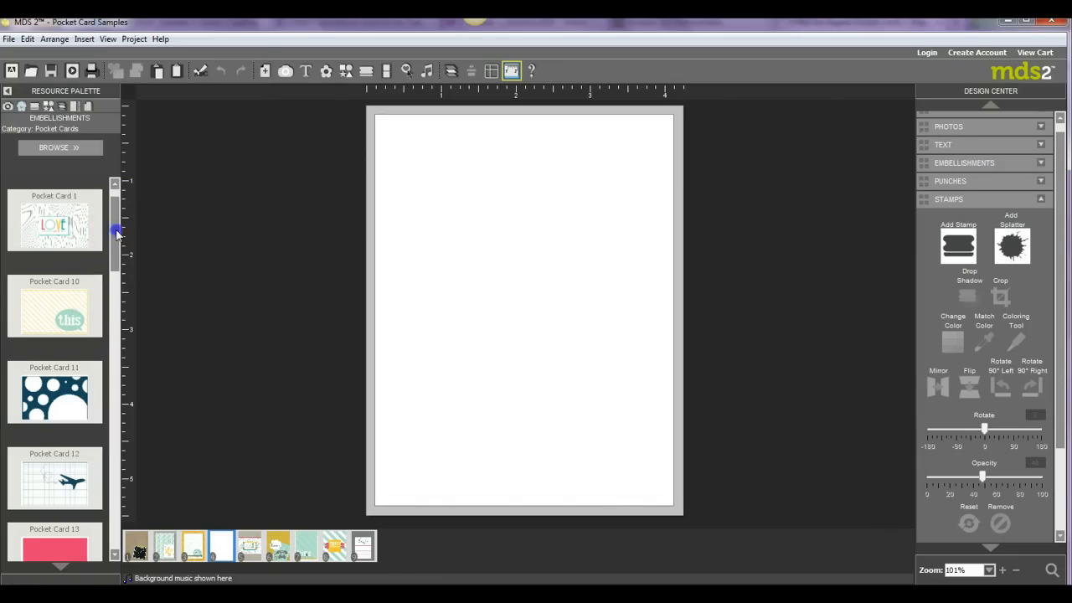
pyautogui.moveTo(117, 234); pyautogui.dragTo(701, 212)
pyautogui.click(67, 394)
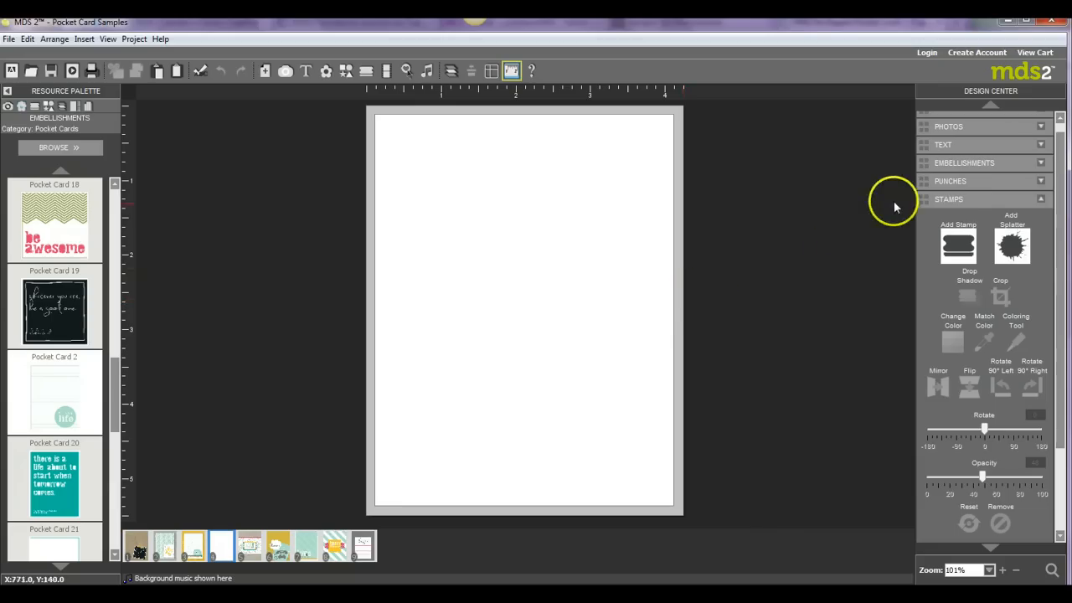
# Fill the blank page's background with the golden yellow from the Stampin' Up! Colors palette
pyautogui.click(972, 204)
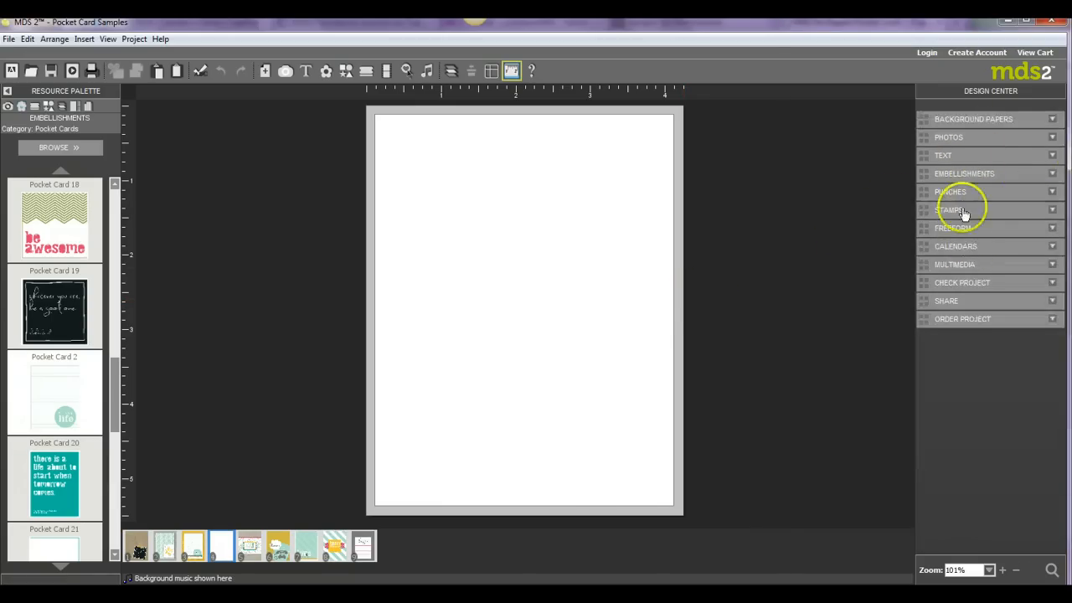
pyautogui.click(978, 120)
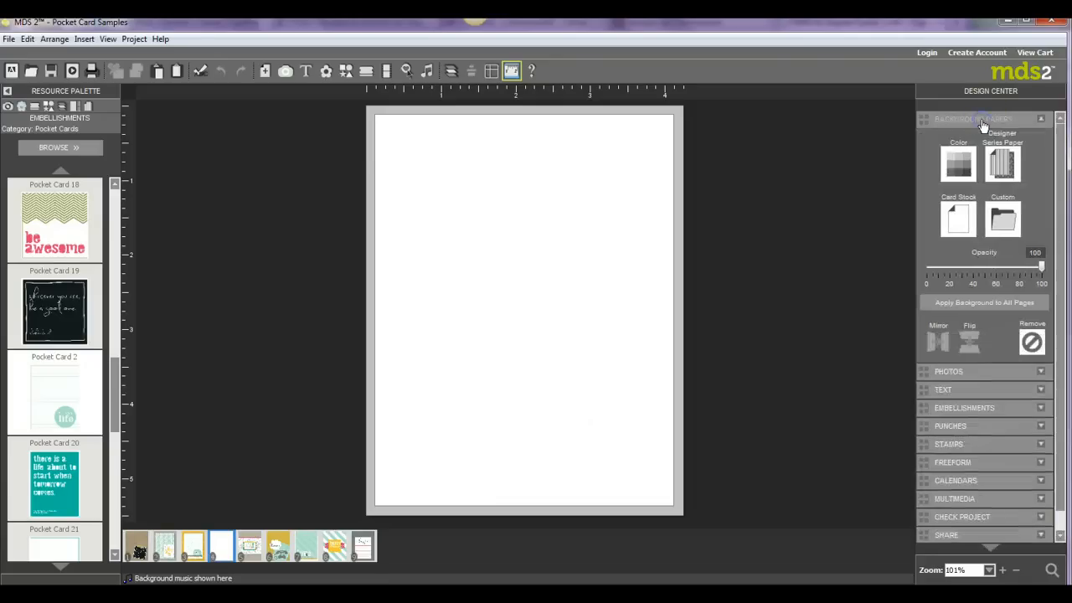
pyautogui.click(960, 155)
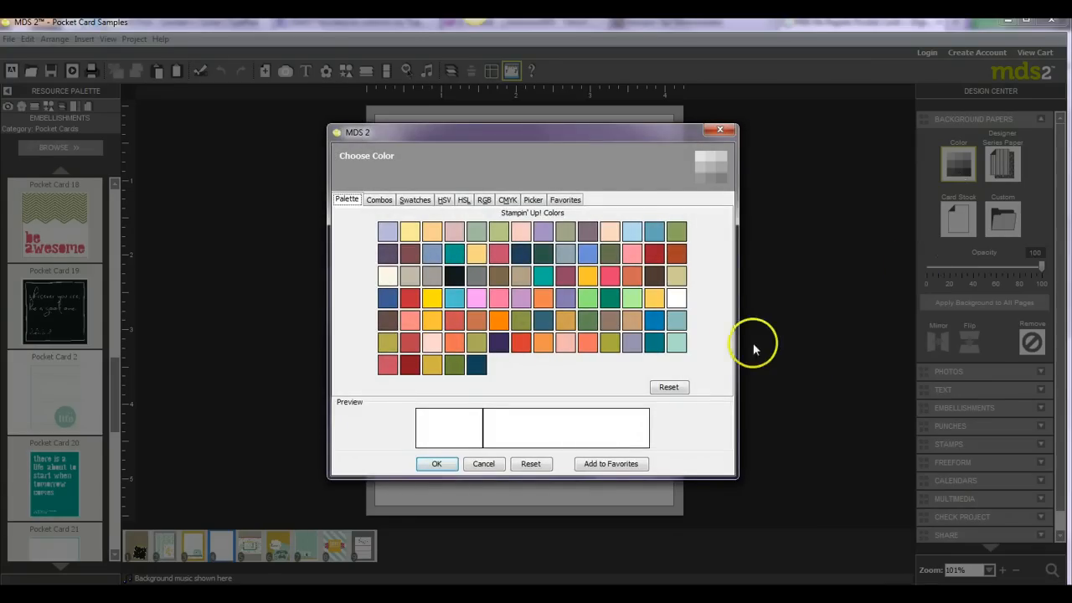
pyautogui.click(590, 285)
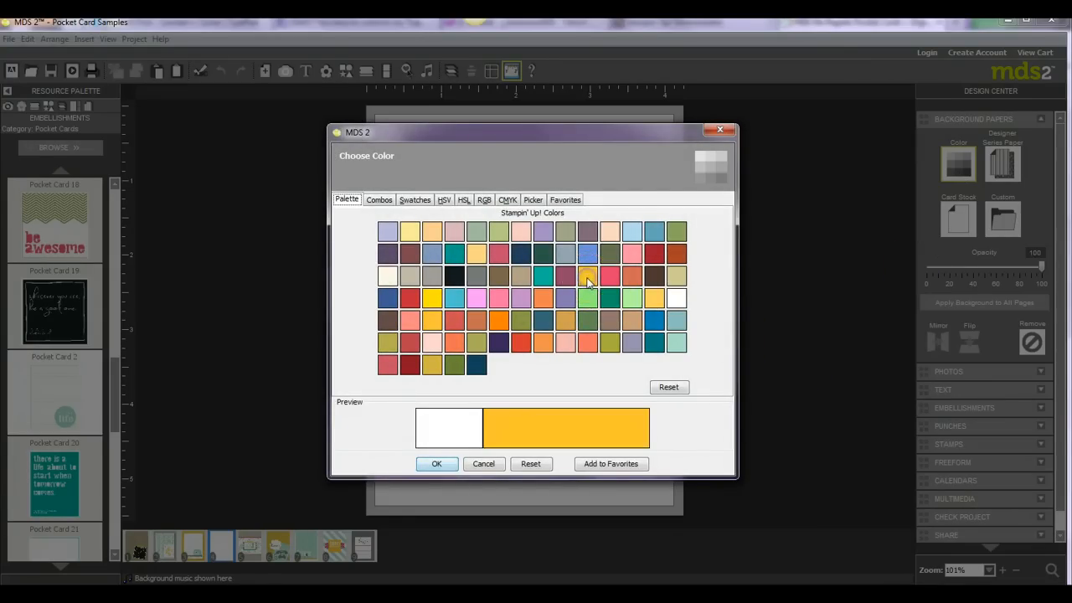
pyautogui.click(449, 465)
pyautogui.click(271, 373)
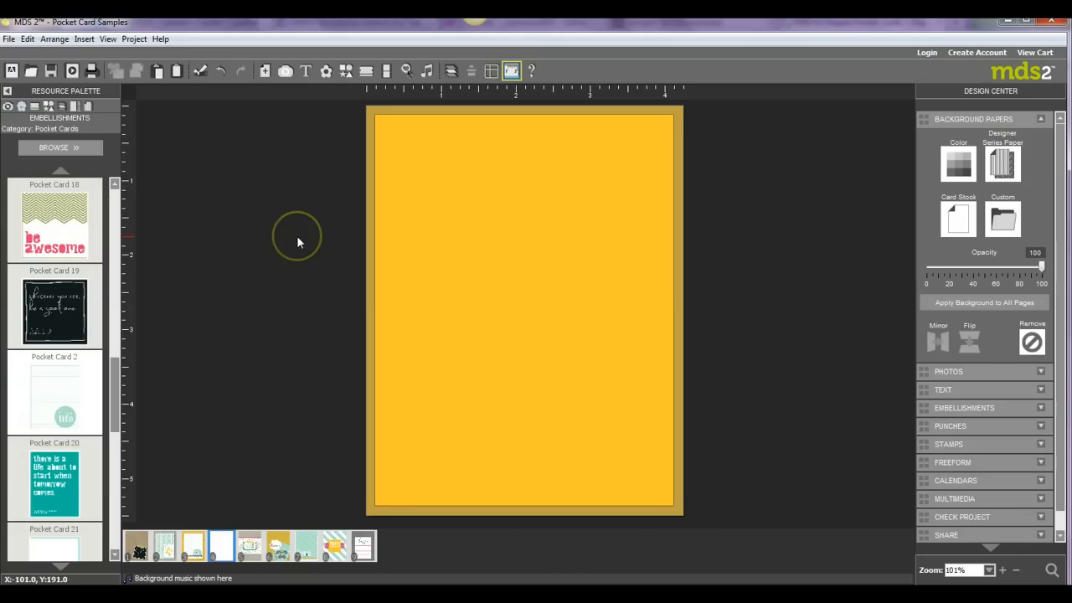
# Load the Natural Composition Overlays category of stamps for use on the page
pyautogui.click(35, 108)
pyautogui.click(53, 167)
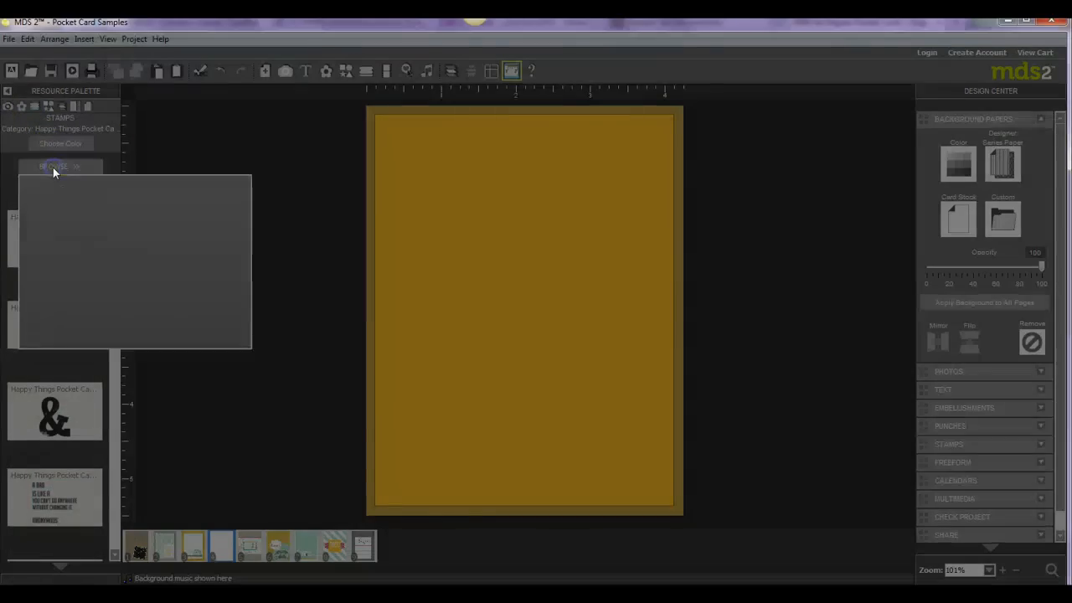
pyautogui.scroll(-8, 222, 335)
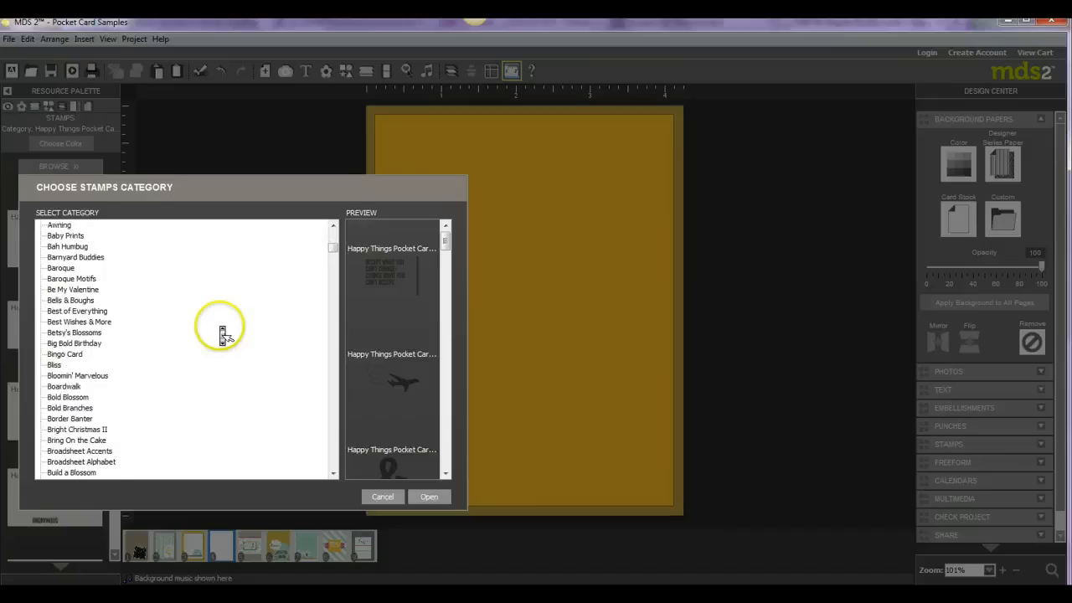
pyautogui.scroll(-10, 223, 335)
pyautogui.scroll(-9, 221, 332)
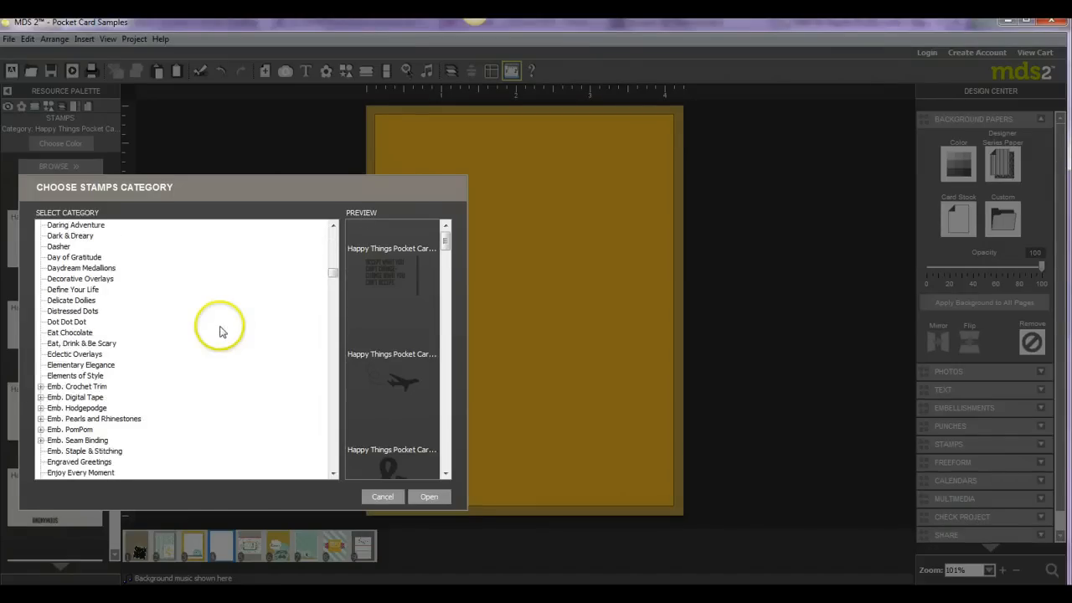
pyautogui.scroll(-15, 221, 333)
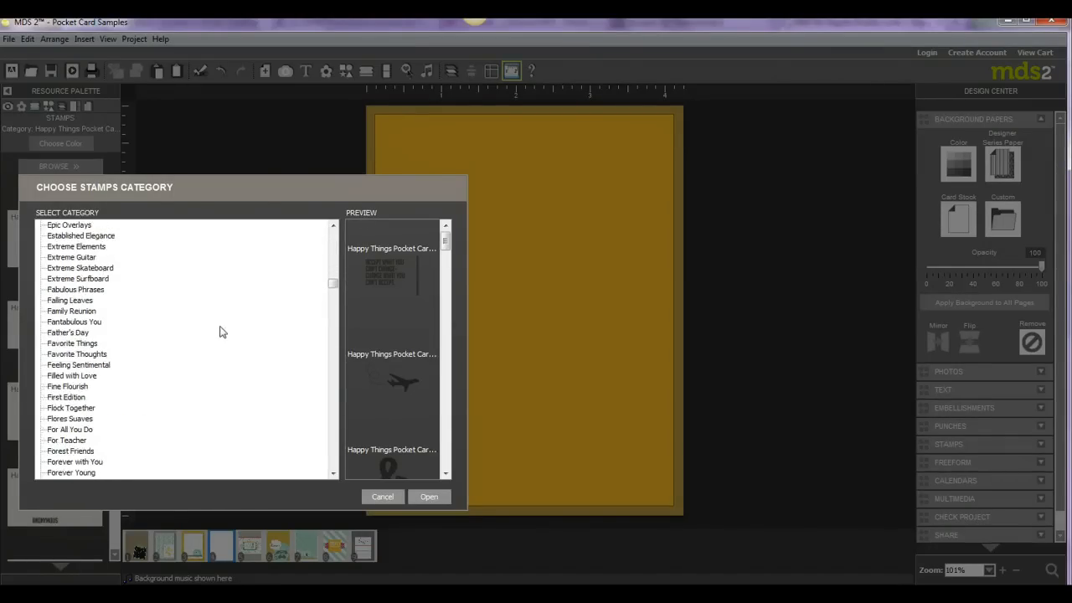
pyautogui.scroll(-15, 222, 335)
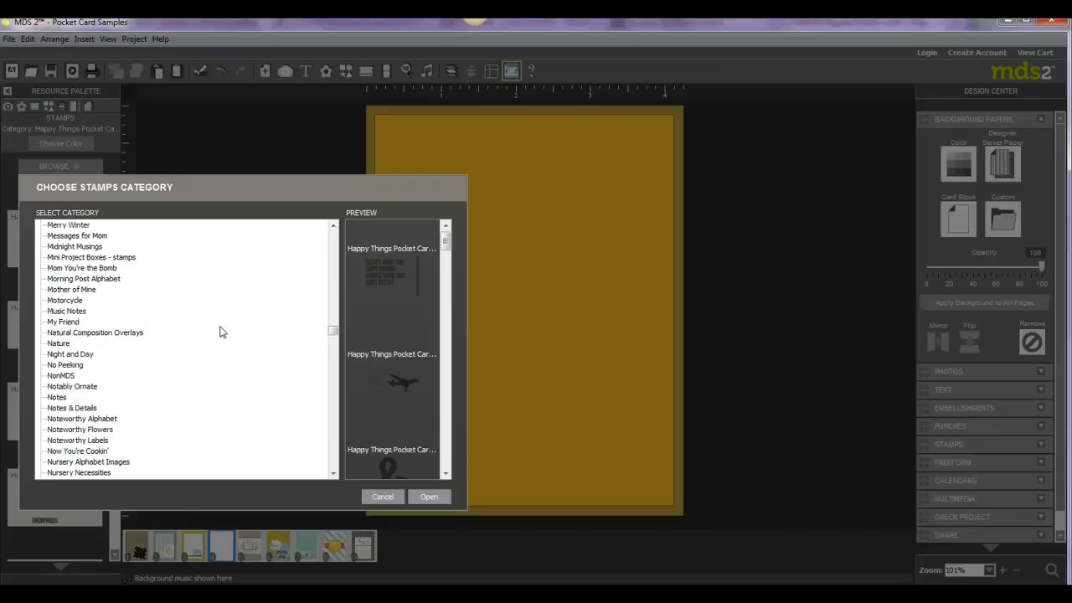
pyautogui.click(126, 333)
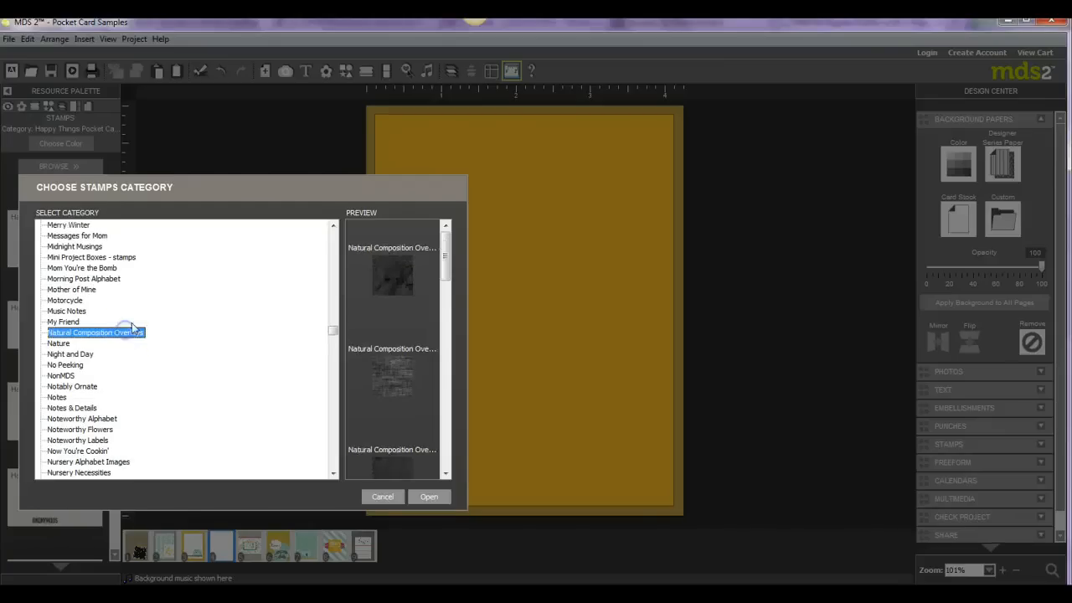
pyautogui.click(429, 497)
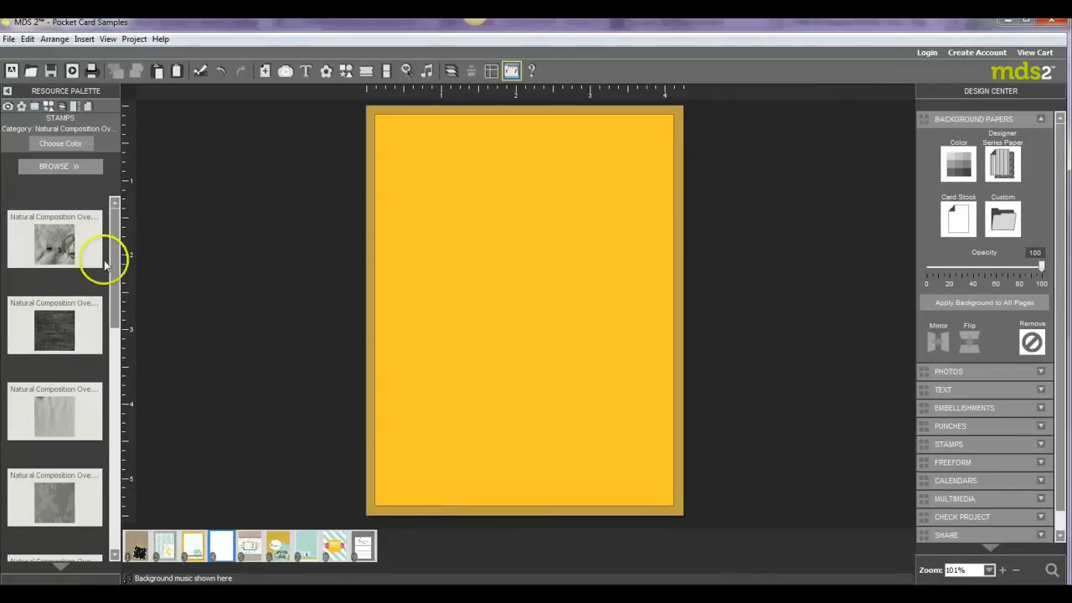
# Add the crumpled-paper overlay stamp across the yellow page and lower its opacity to 17
pyautogui.moveTo(42, 233); pyautogui.dragTo(474, 289)
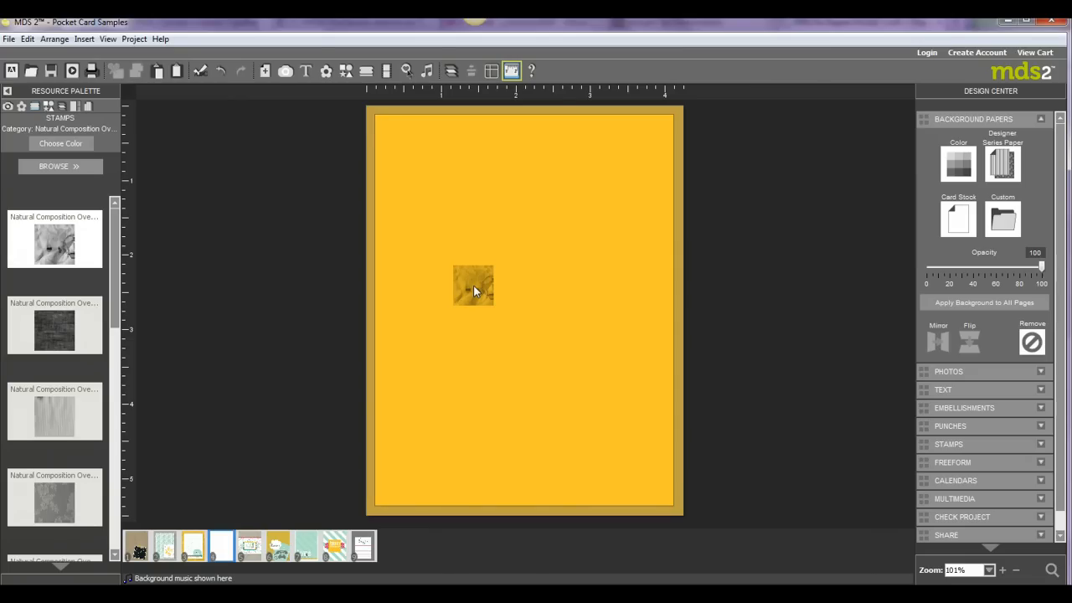
pyautogui.moveTo(474, 289); pyautogui.dragTo(474, 289)
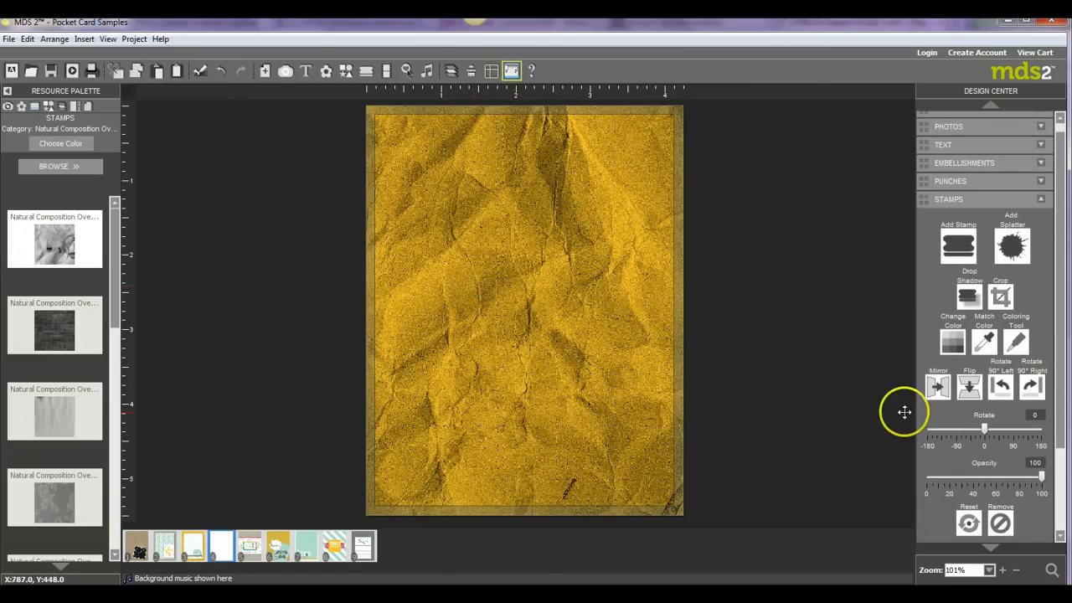
pyautogui.moveTo(1038, 476); pyautogui.dragTo(953, 480)
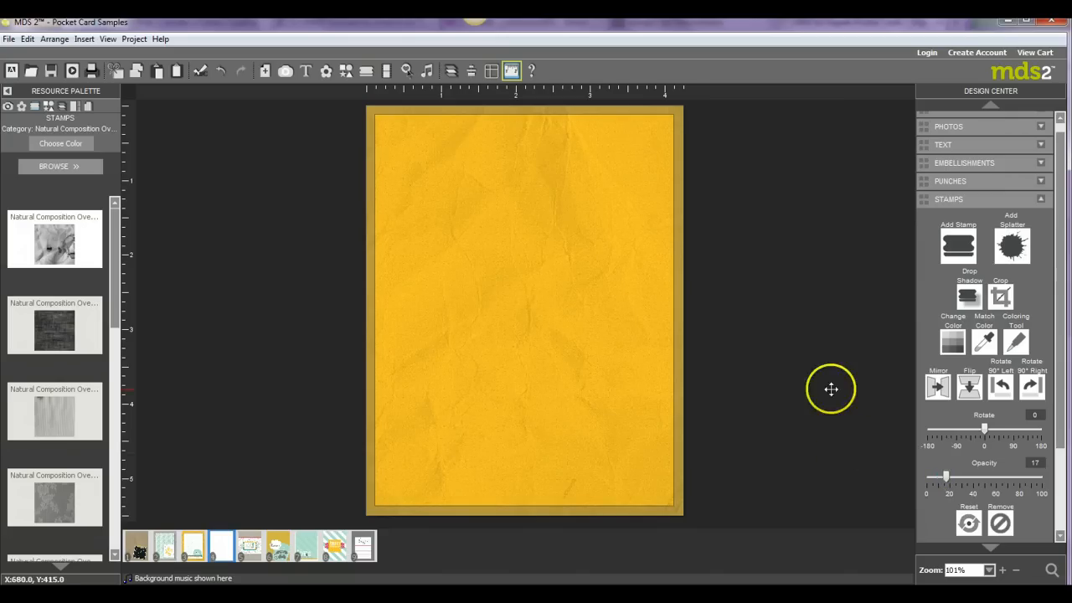
# Change the stamps category to Decorative Overlays
pyautogui.click(61, 167)
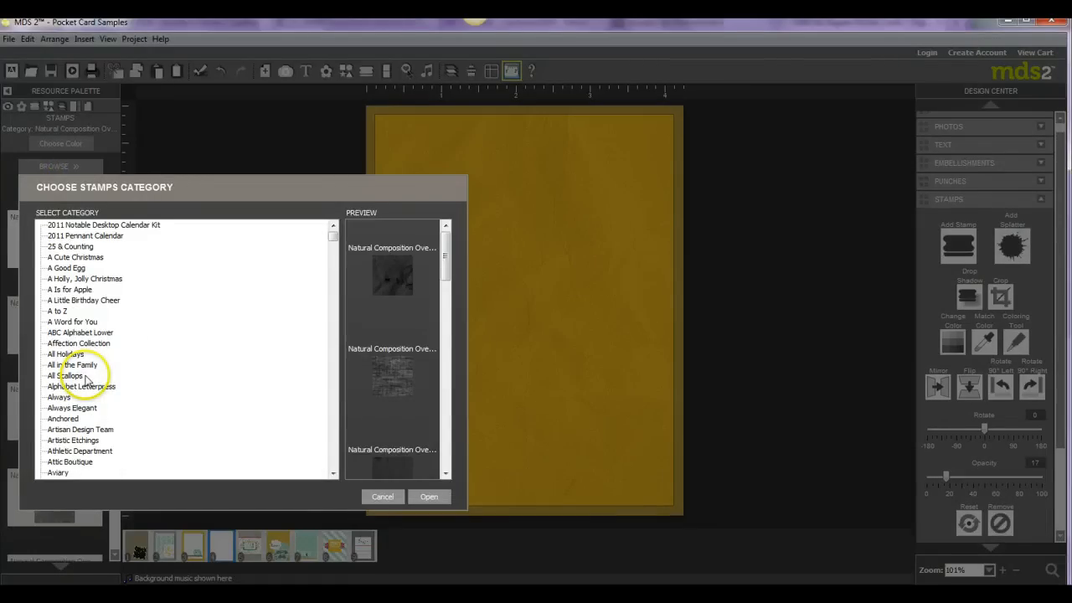
pyautogui.scroll(-4, 144, 352)
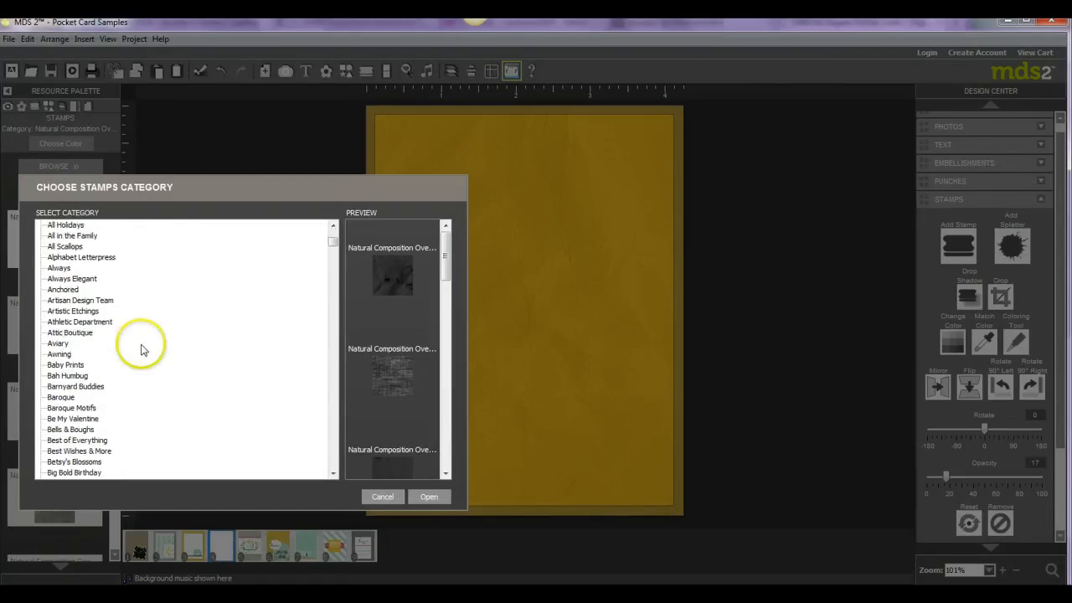
pyautogui.scroll(-12, 142, 350)
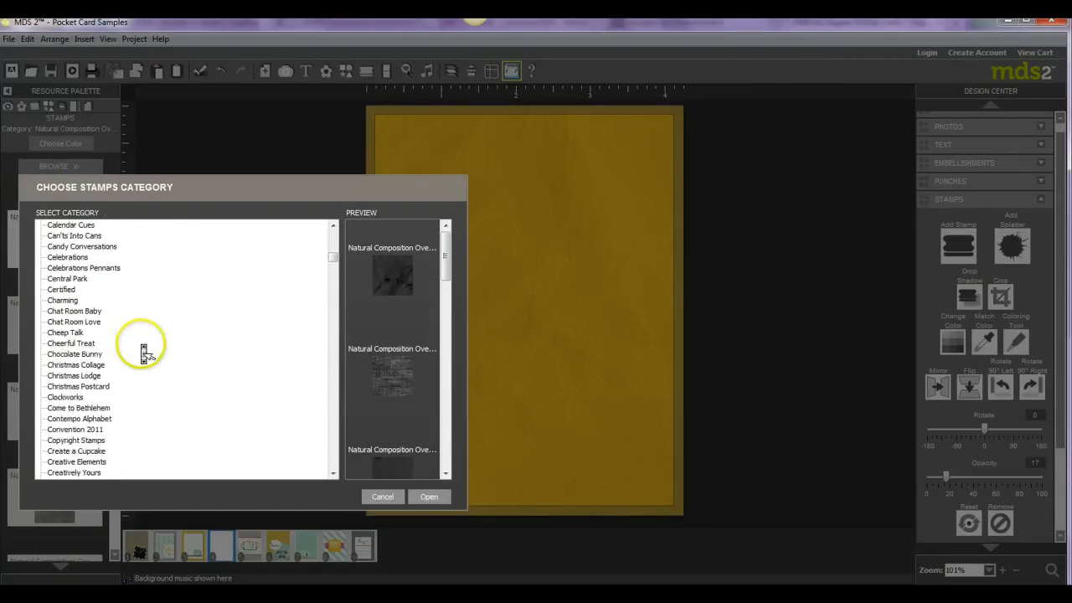
pyautogui.scroll(-7, 145, 352)
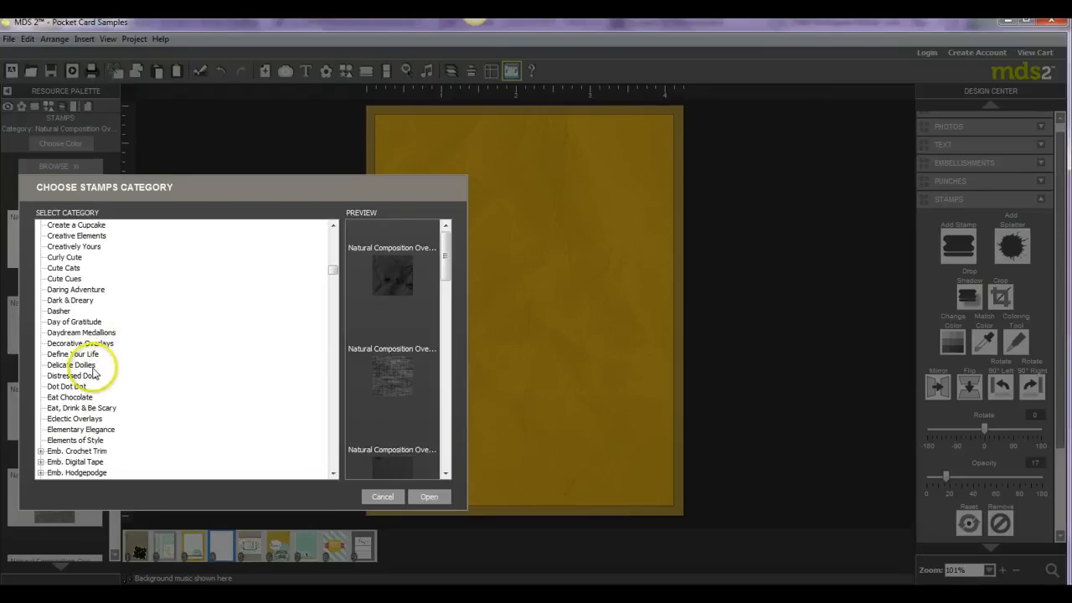
pyautogui.click(88, 343)
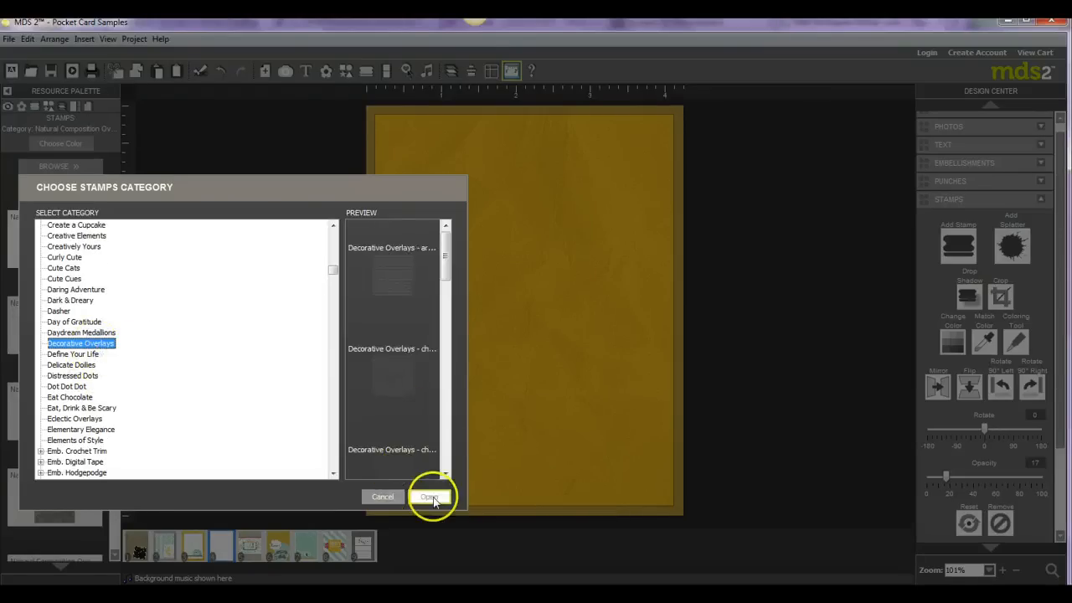
pyautogui.click(429, 498)
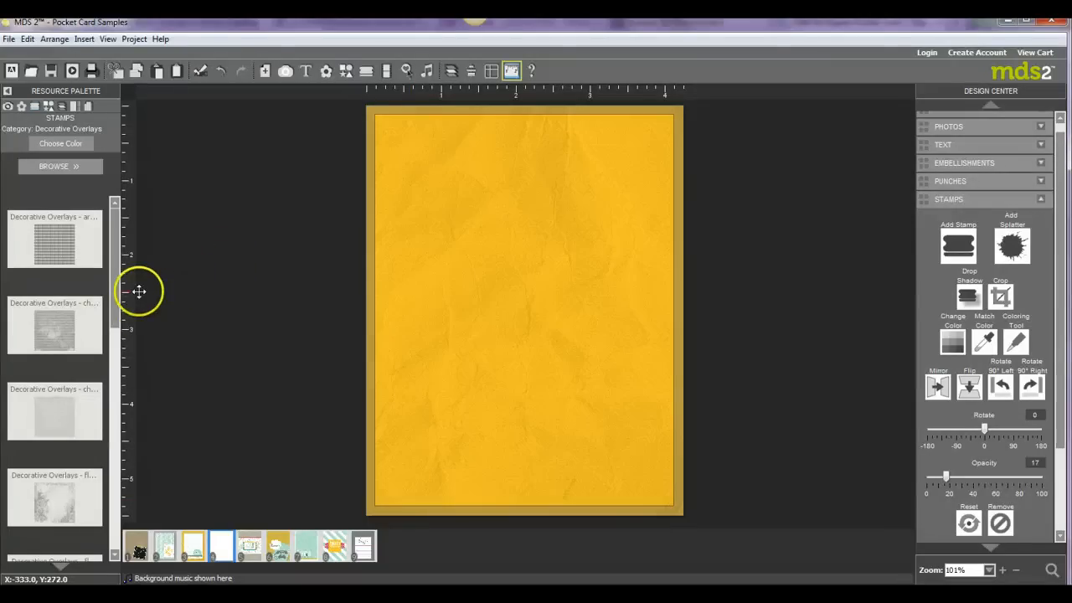
# Add the Decorative Overlays stamp with two black corner flourishes to the yellow page
pyautogui.moveTo(115, 289); pyautogui.dragTo(115, 377)
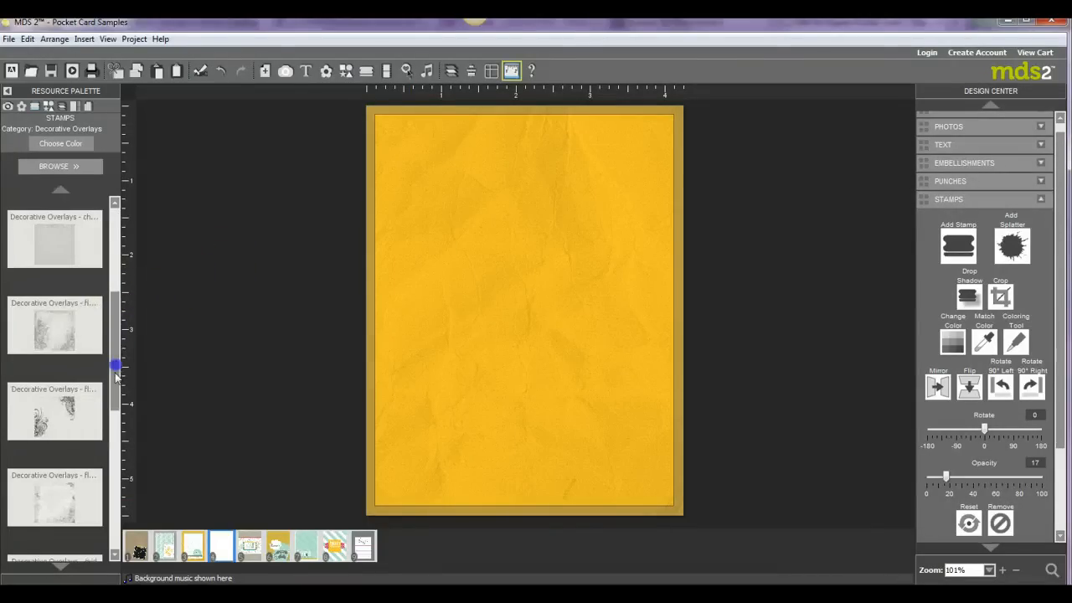
pyautogui.moveTo(39, 403); pyautogui.dragTo(455, 354)
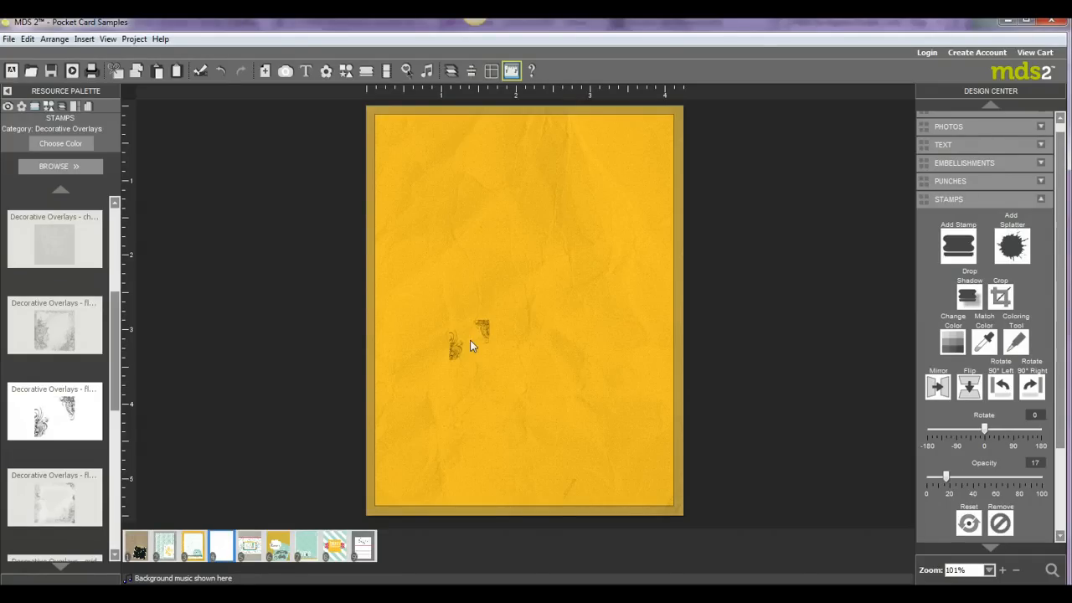
pyautogui.moveTo(470, 346); pyautogui.dragTo(470, 346)
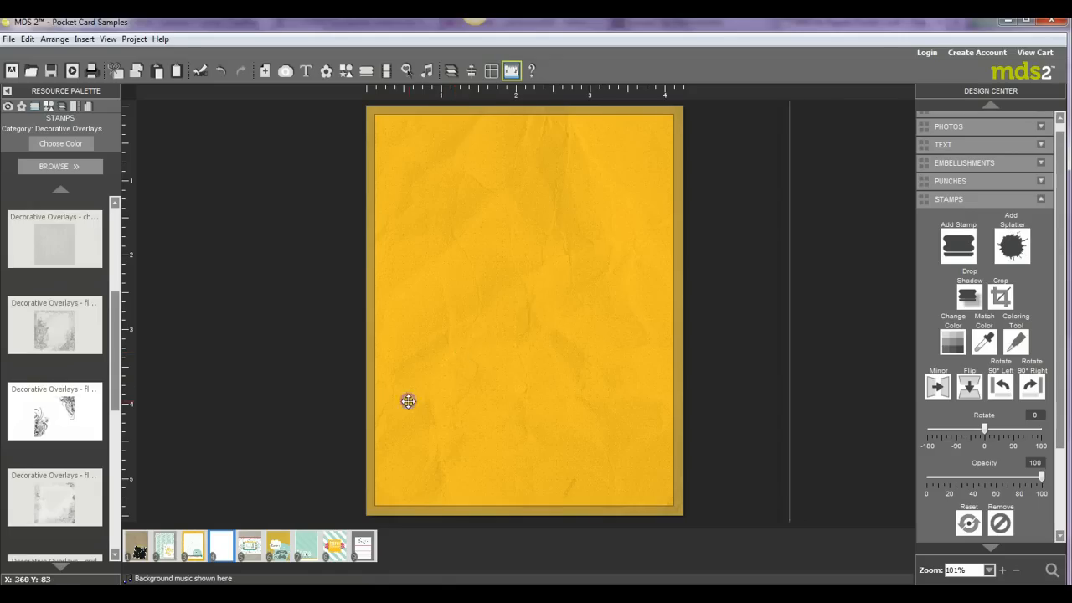
# Shrink the flourish stamp to about 597 by 597 and position its scrolls at the page's upper-right and lower-left corners
pyautogui.moveTo(522, 329); pyautogui.dragTo(482, 373)
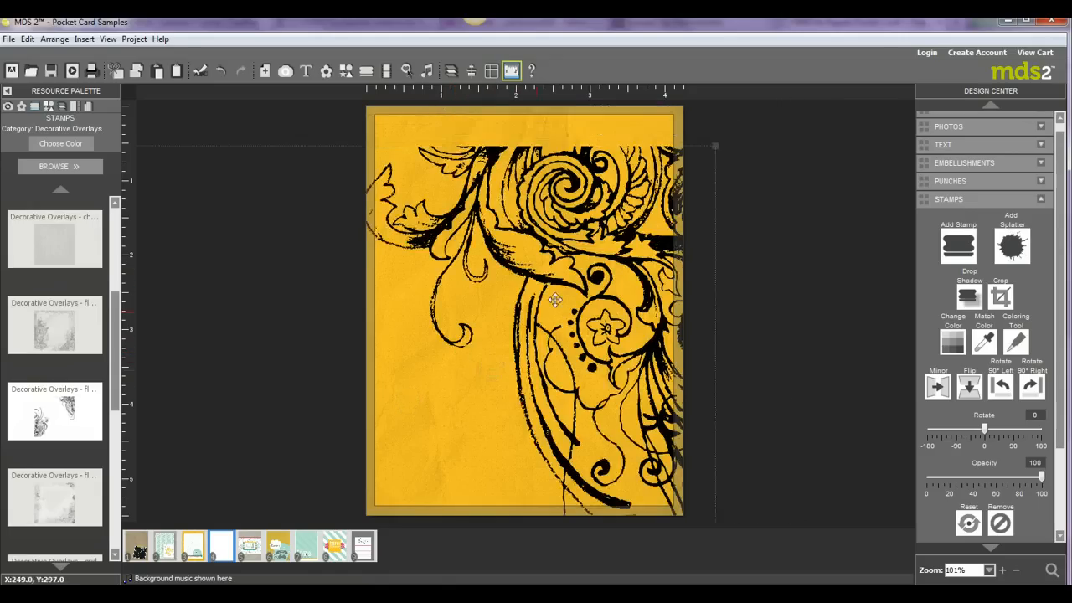
pyautogui.moveTo(717, 147); pyautogui.dragTo(434, 430)
pyautogui.moveTo(405, 470); pyautogui.dragTo(655, 181)
pyautogui.moveTo(695, 147); pyautogui.dragTo(541, 283)
pyautogui.moveTo(456, 387); pyautogui.dragTo(601, 211)
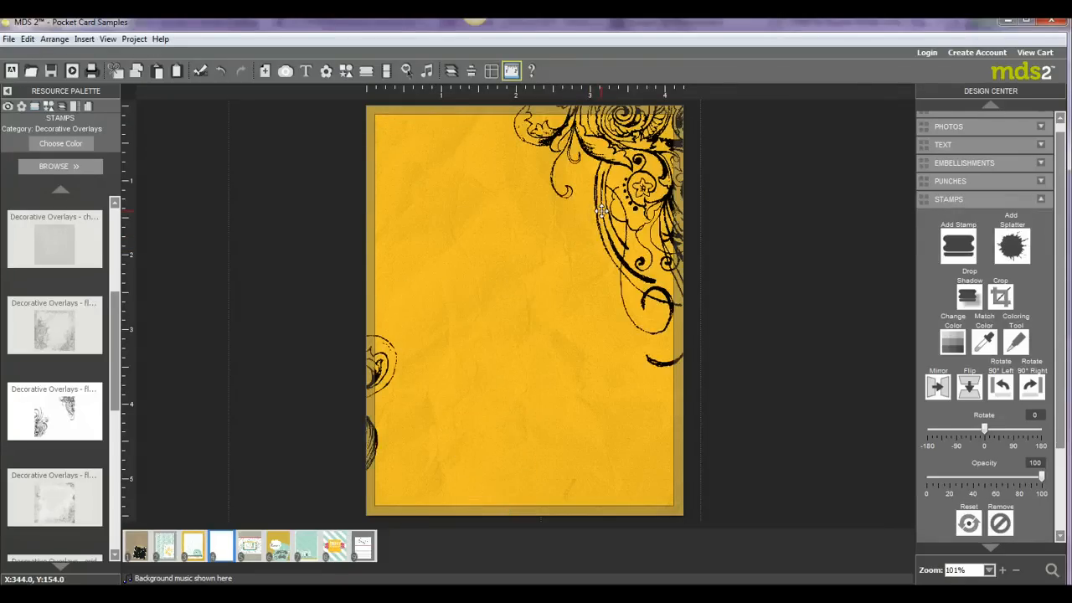
pyautogui.moveTo(669, 144); pyautogui.dragTo(651, 163)
pyautogui.moveTo(459, 388); pyautogui.dragTo(298, 543)
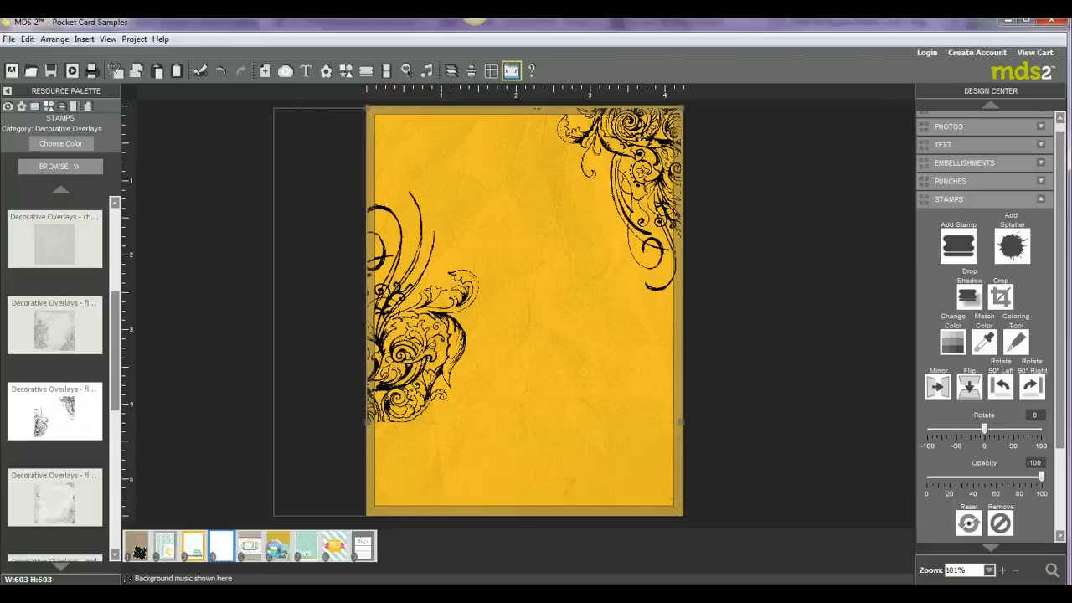
pyautogui.click(591, 382)
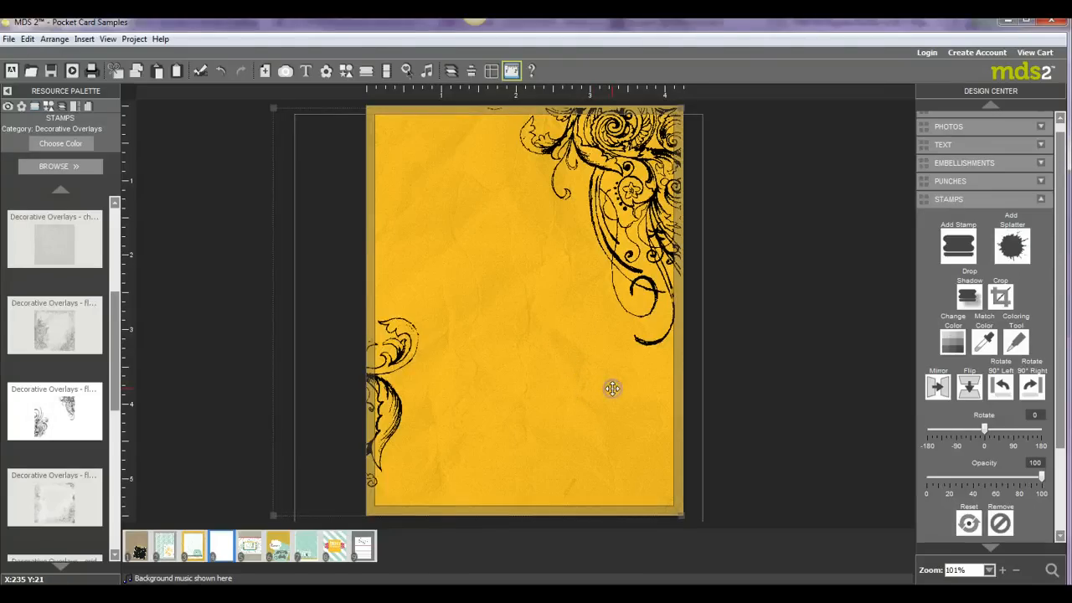
pyautogui.moveTo(612, 388)
pyautogui.mouseDown()
pyautogui.moveTo(622, 392)
pyautogui.moveTo(623, 381)
pyautogui.mouseUp()
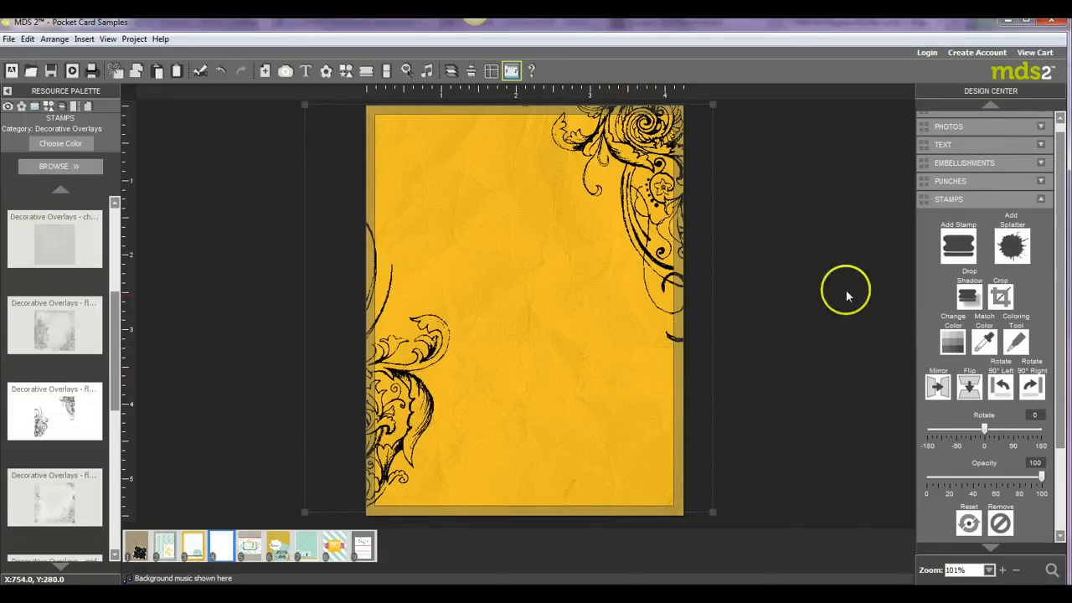
# Recolor the flourish stamp white from the Stampin' Up! Colors palette and lower its opacity to 40
pyautogui.click(953, 340)
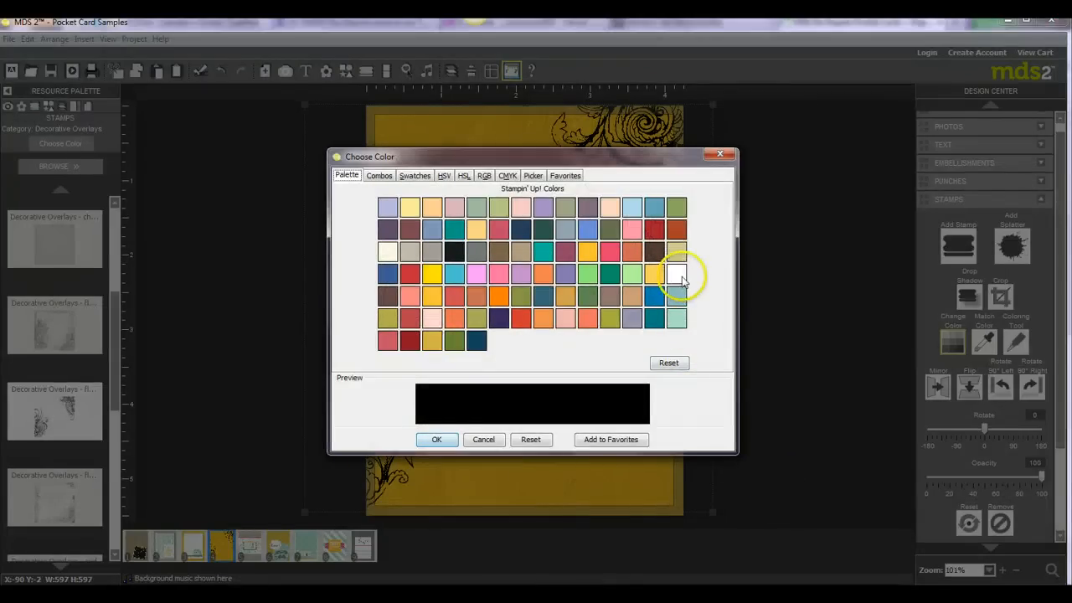
pyautogui.click(681, 276)
pyautogui.click(436, 438)
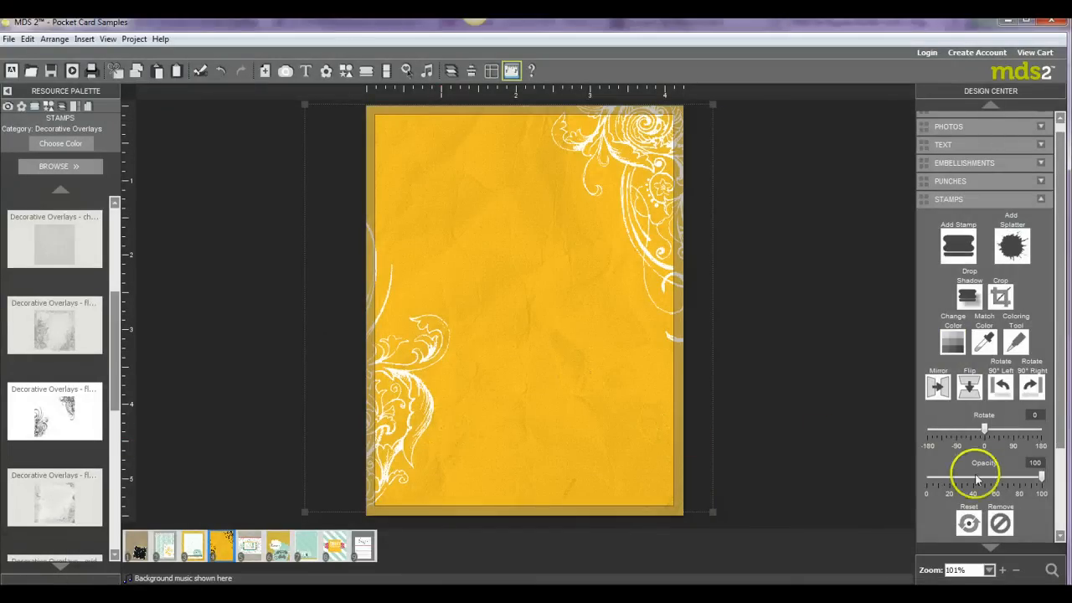
pyautogui.moveTo(1039, 477); pyautogui.dragTo(1025, 480)
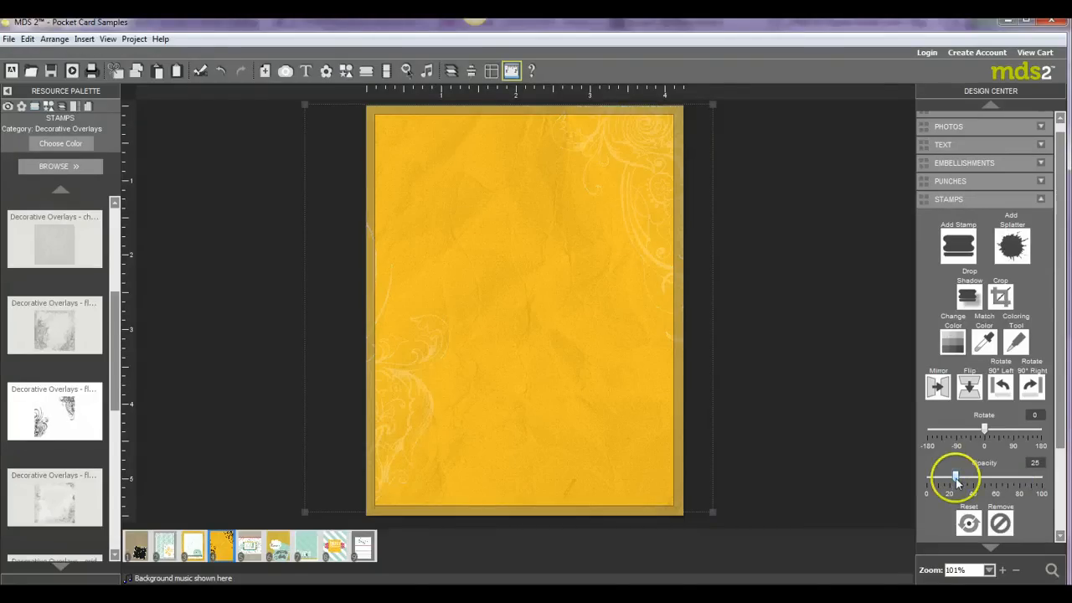
pyautogui.moveTo(958, 479); pyautogui.dragTo(963, 479)
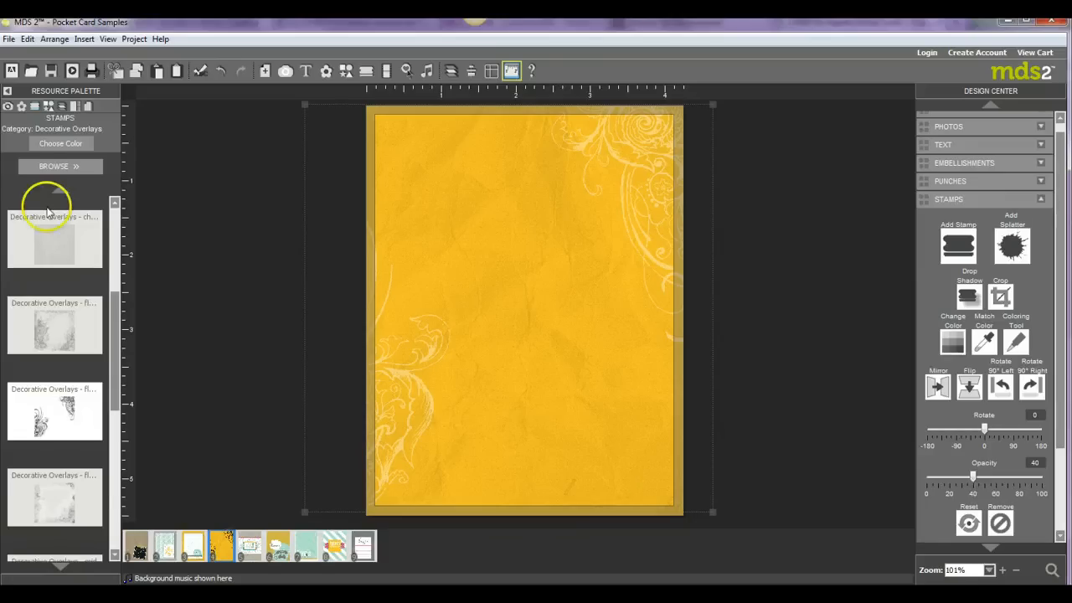
# Add the Pocket Card 2 embellishment to the page and enlarge it so a yellow border remains around it
pyautogui.click(24, 107)
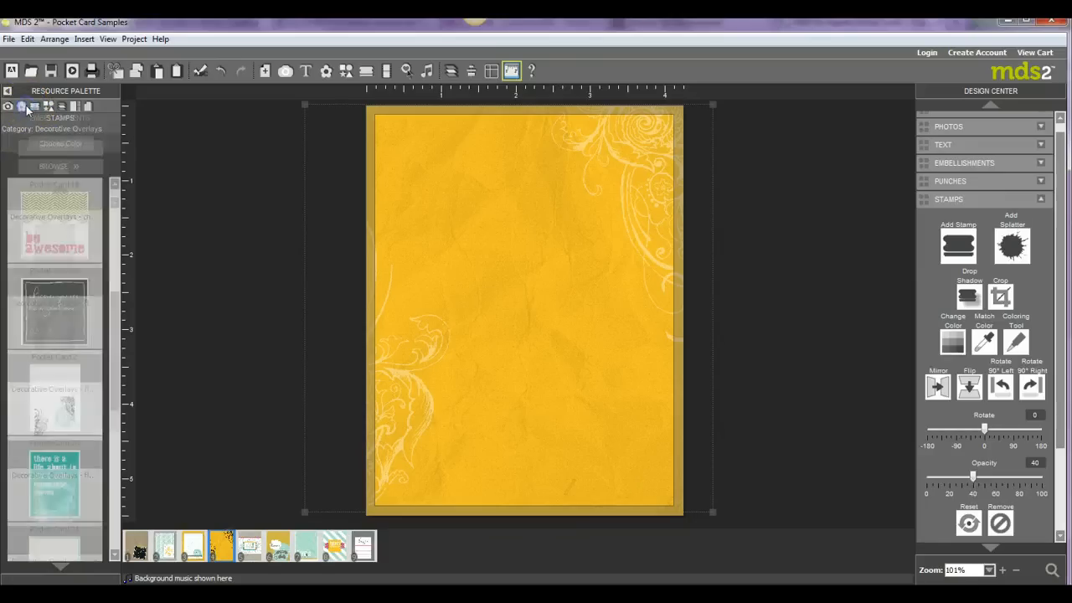
pyautogui.moveTo(43, 391); pyautogui.dragTo(526, 304)
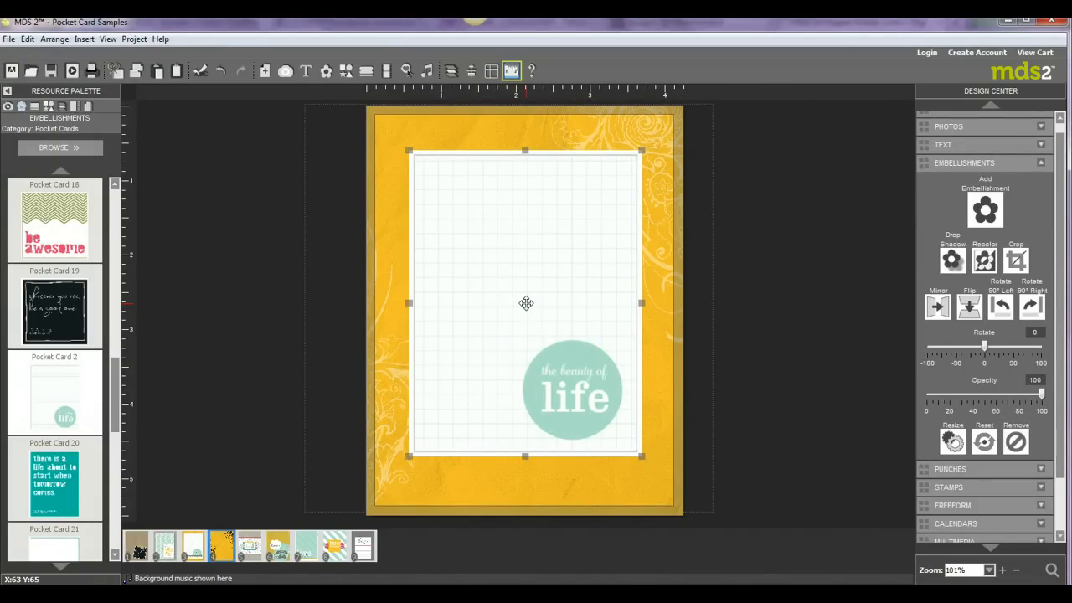
pyautogui.moveTo(642, 456); pyautogui.dragTo(658, 478)
pyautogui.moveTo(575, 404); pyautogui.dragTo(569, 409)
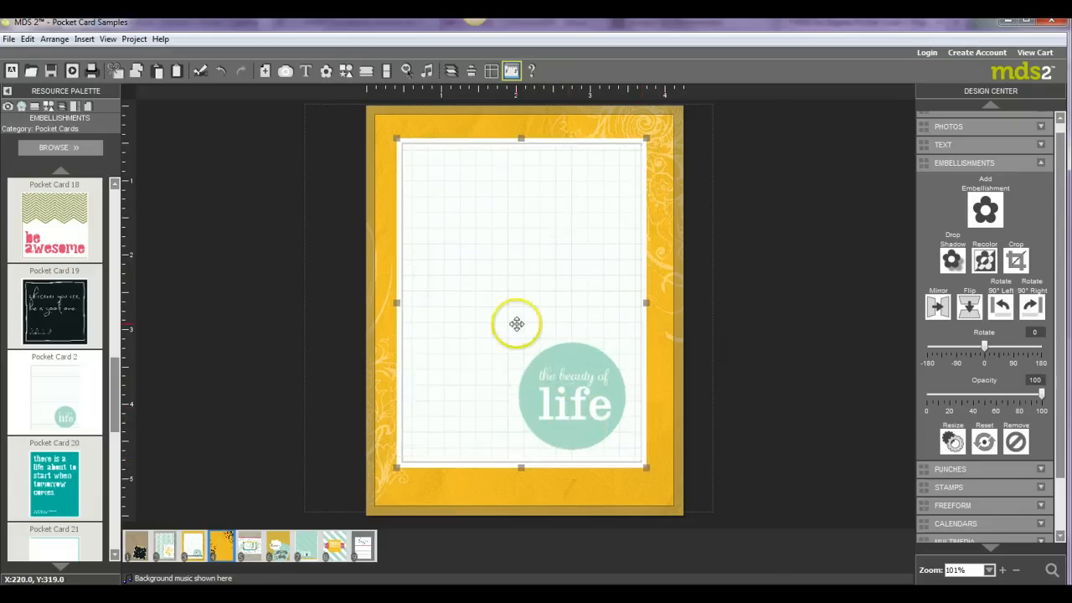
# Center the pocket card vertically and horizontally on the page
pyautogui.click(472, 72)
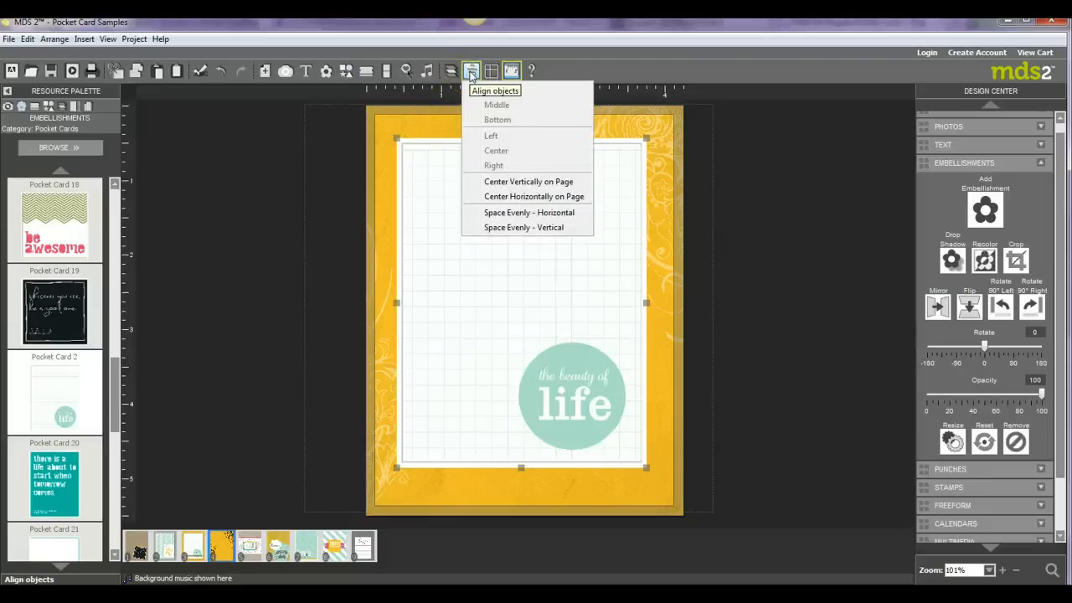
pyautogui.click(508, 182)
pyautogui.click(471, 71)
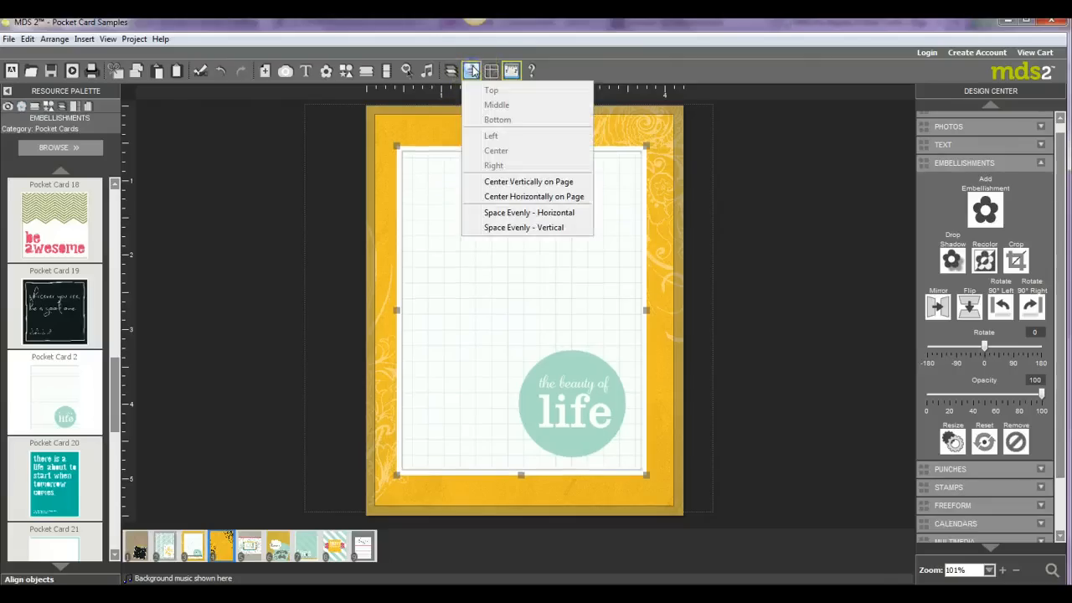
pyautogui.click(517, 197)
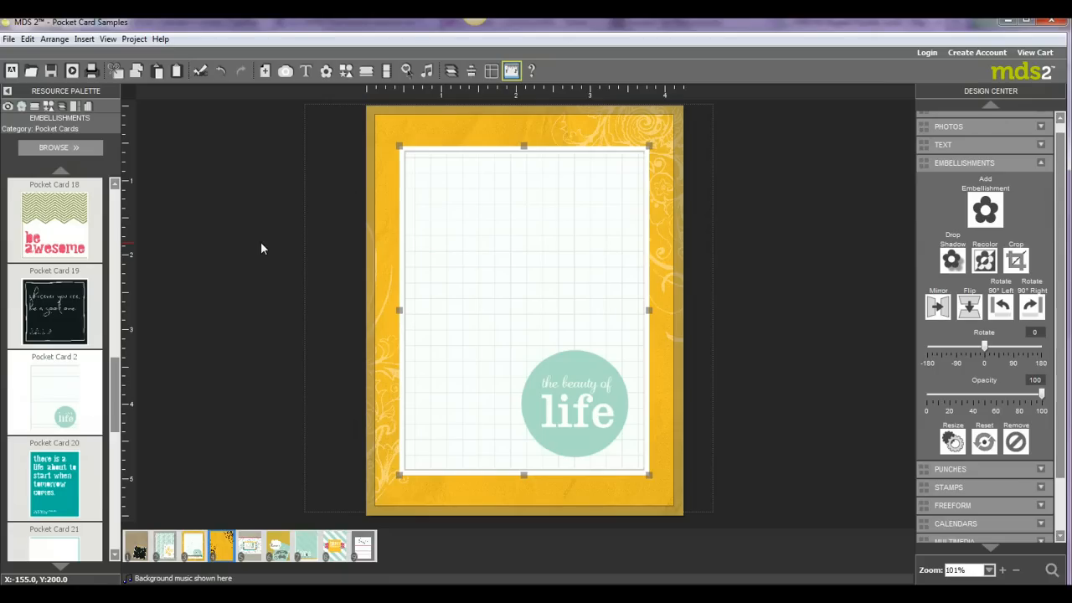
pyautogui.click(231, 344)
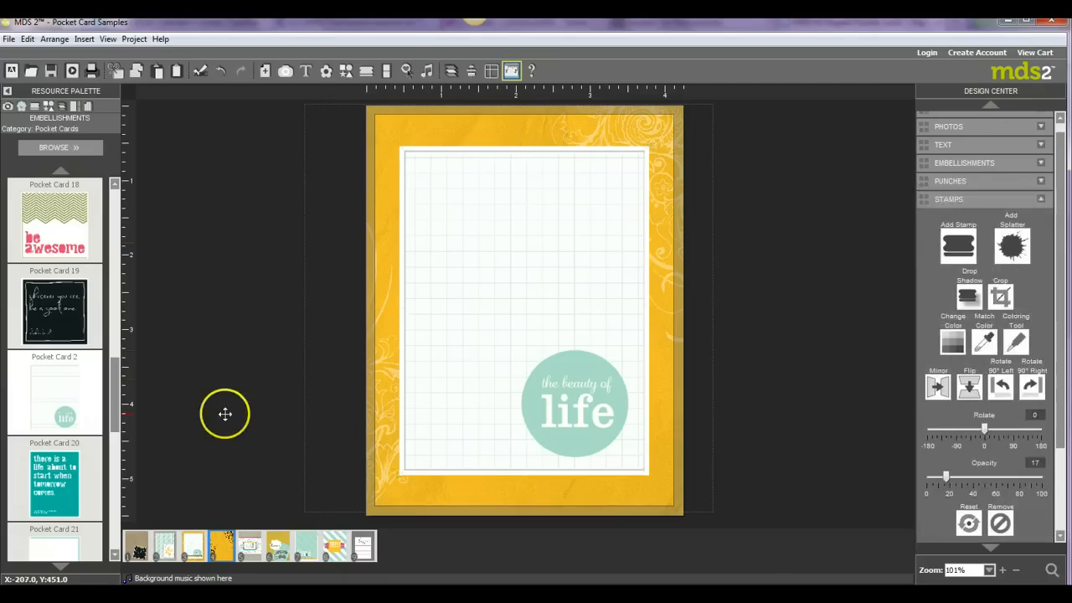
# Check the finished sample page, and add the A Split Second - splatter 2 stamp to the new card page
pyautogui.click(193, 547)
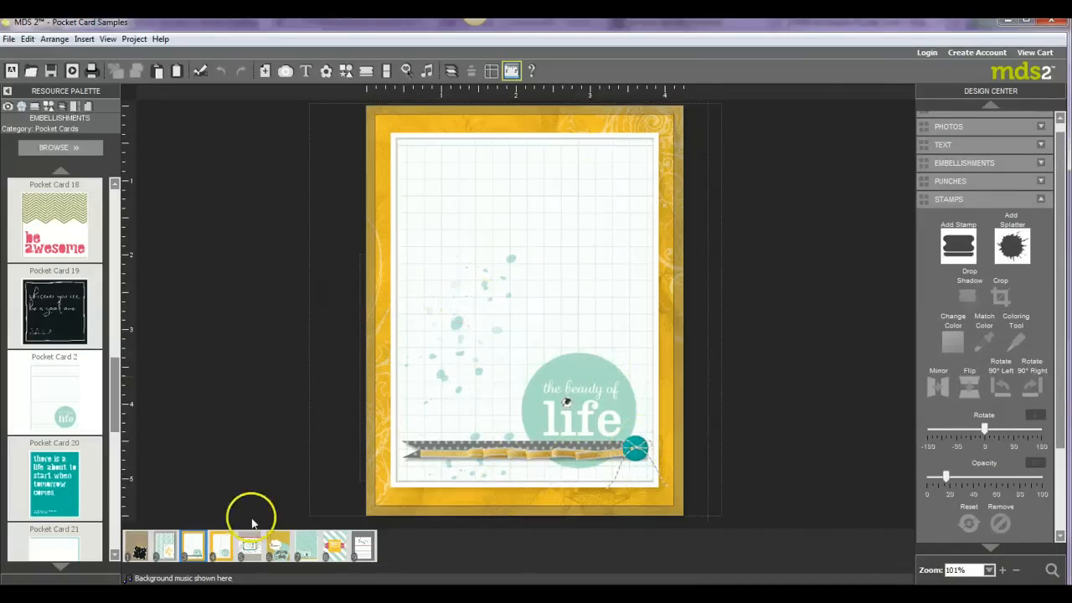
pyautogui.click(221, 546)
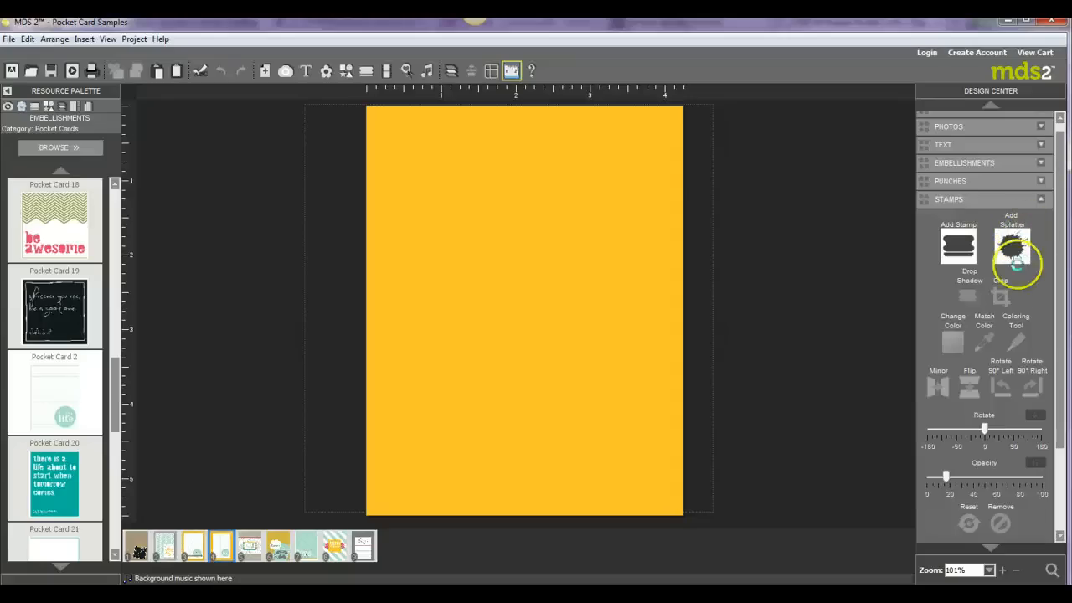
pyautogui.click(1018, 248)
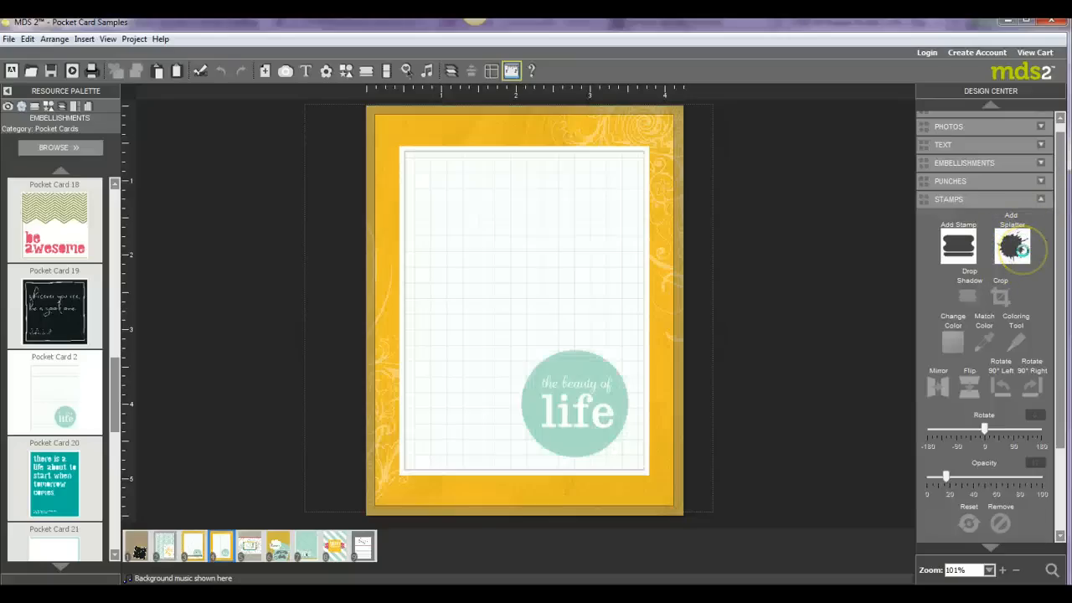
pyautogui.click(1014, 250)
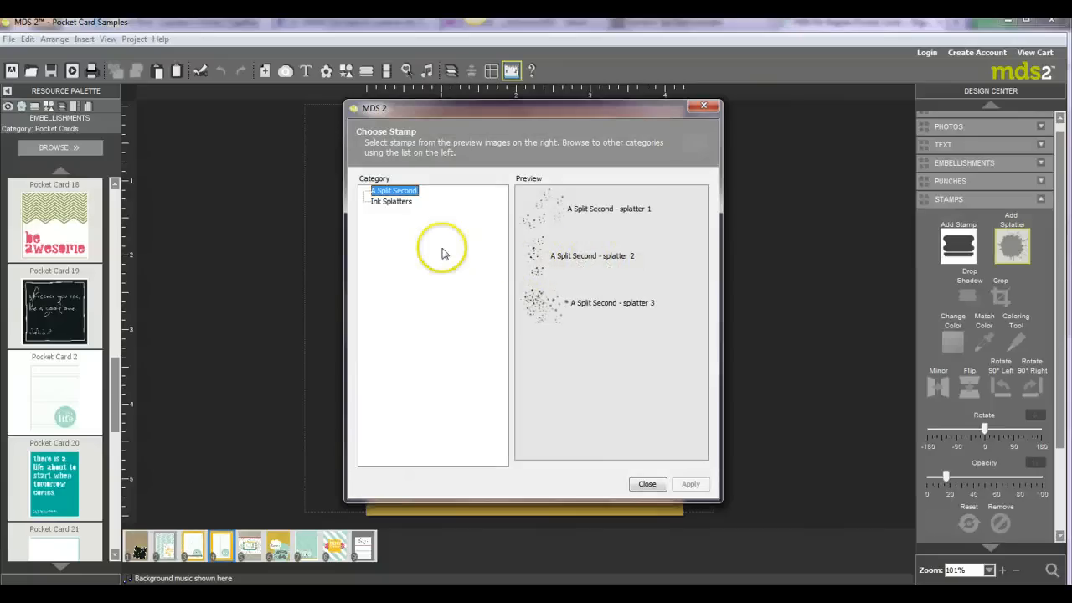
pyautogui.click(397, 206)
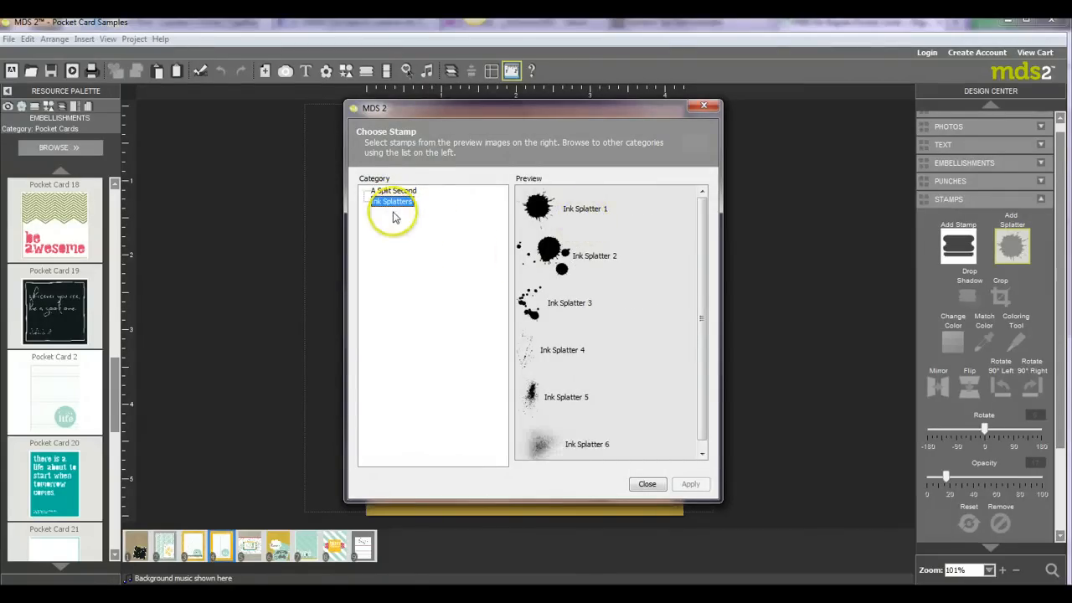
pyautogui.click(394, 191)
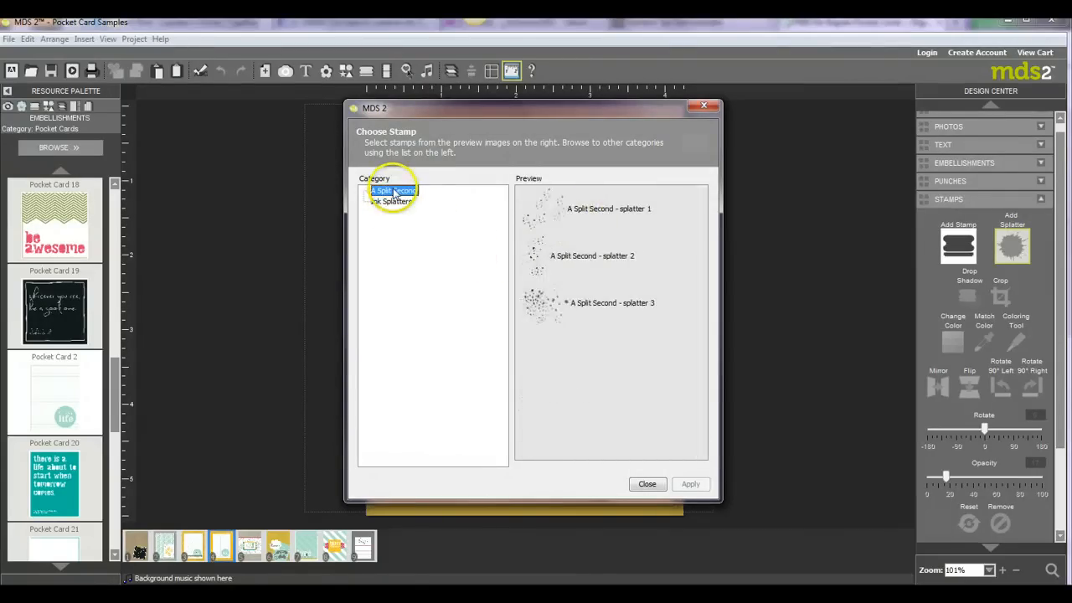
pyautogui.click(570, 268)
pyautogui.click(692, 484)
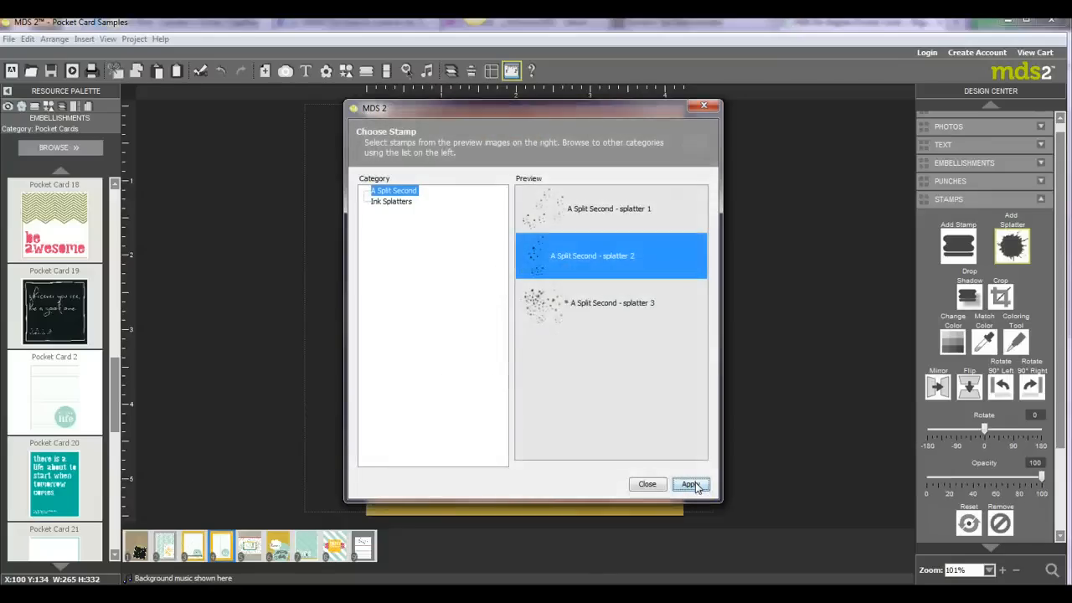
pyautogui.click(647, 485)
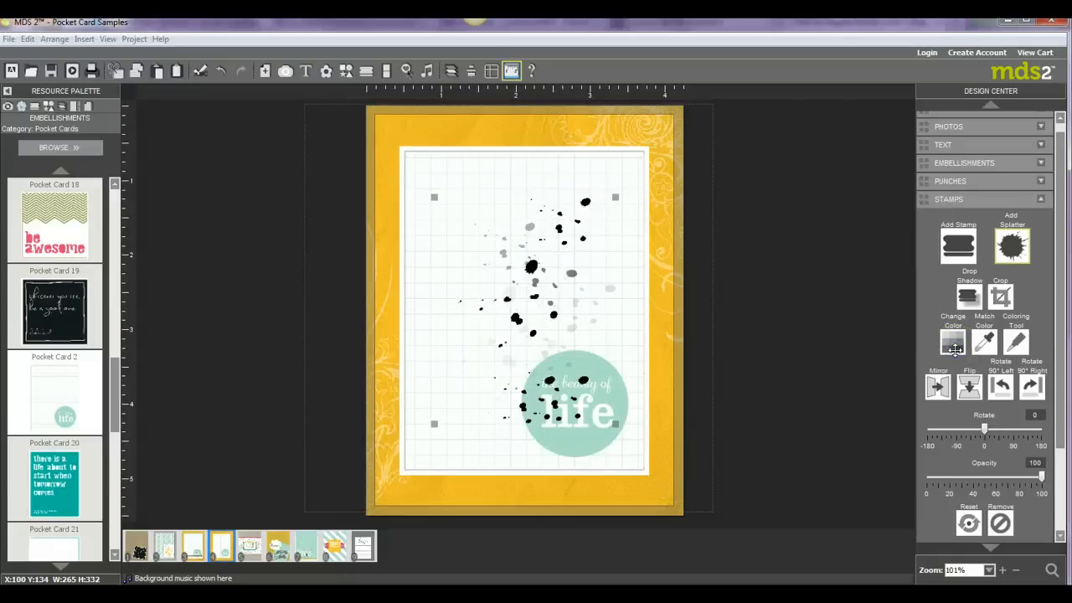
# Recolor the splatter stamp dark teal from the Stampin' Up! Colors palette
pyautogui.click(955, 342)
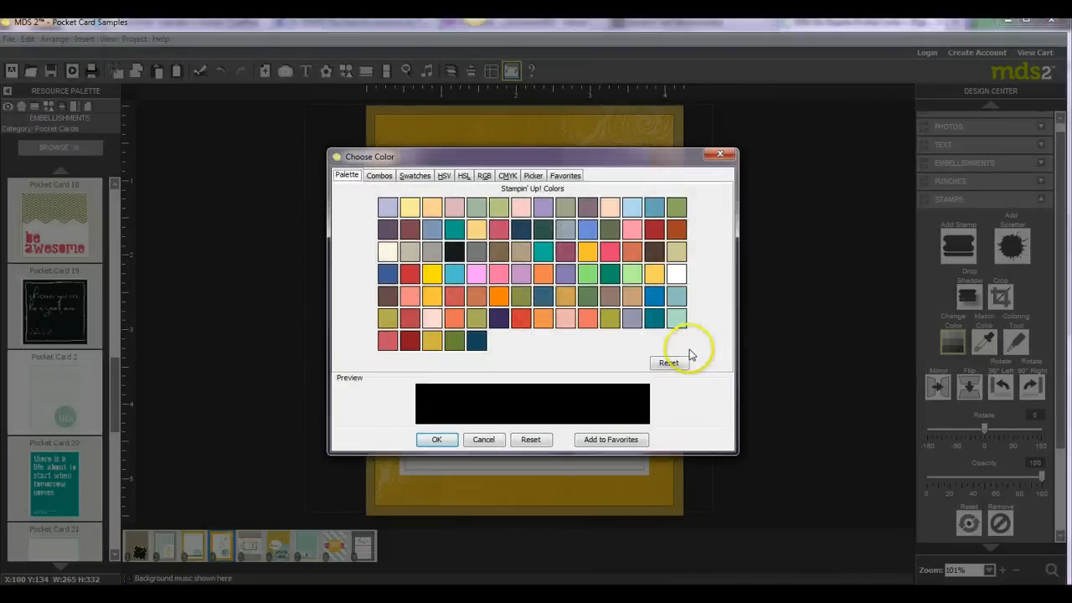
pyautogui.click(654, 318)
pyautogui.click(447, 440)
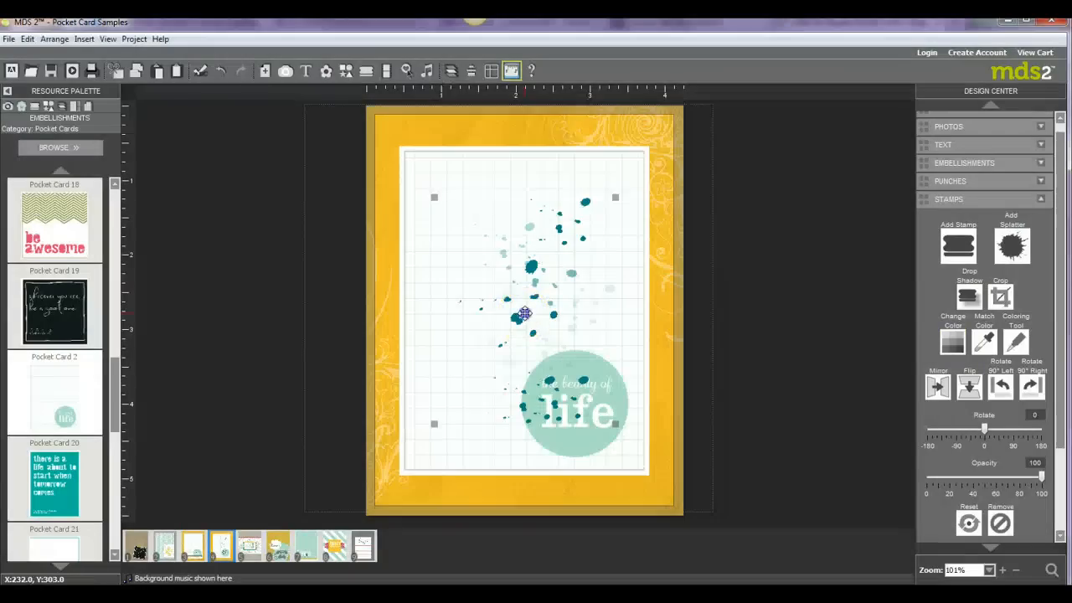
# Shrink the splatter into the pocket card's lower-left area, beside the "life" circle, and lower its opacity to 31
pyautogui.moveTo(477, 339); pyautogui.dragTo(475, 349)
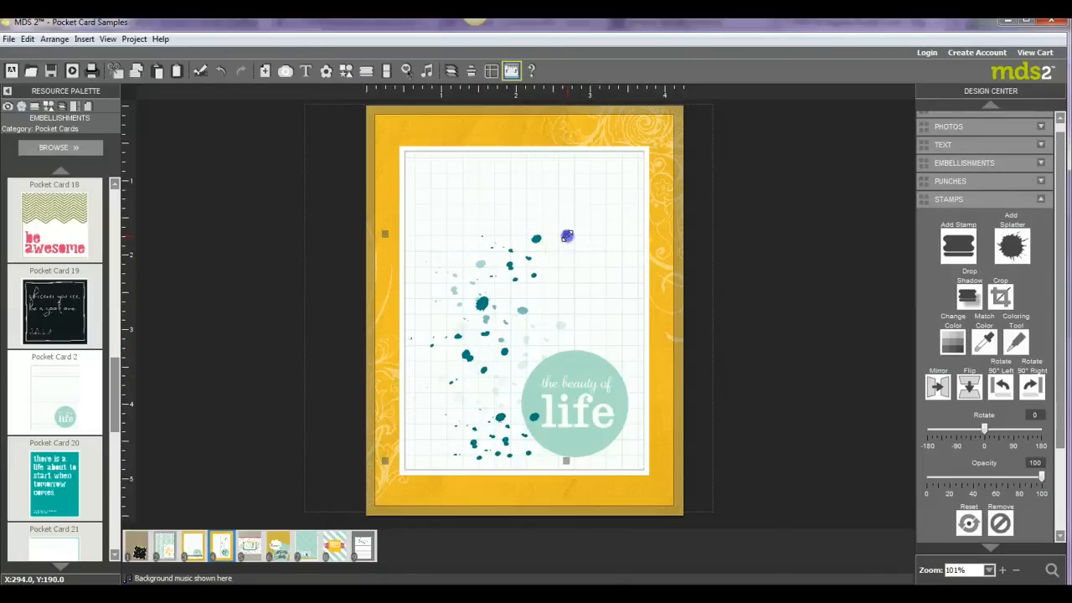
pyautogui.moveTo(568, 237); pyautogui.dragTo(531, 277)
pyautogui.click(491, 330)
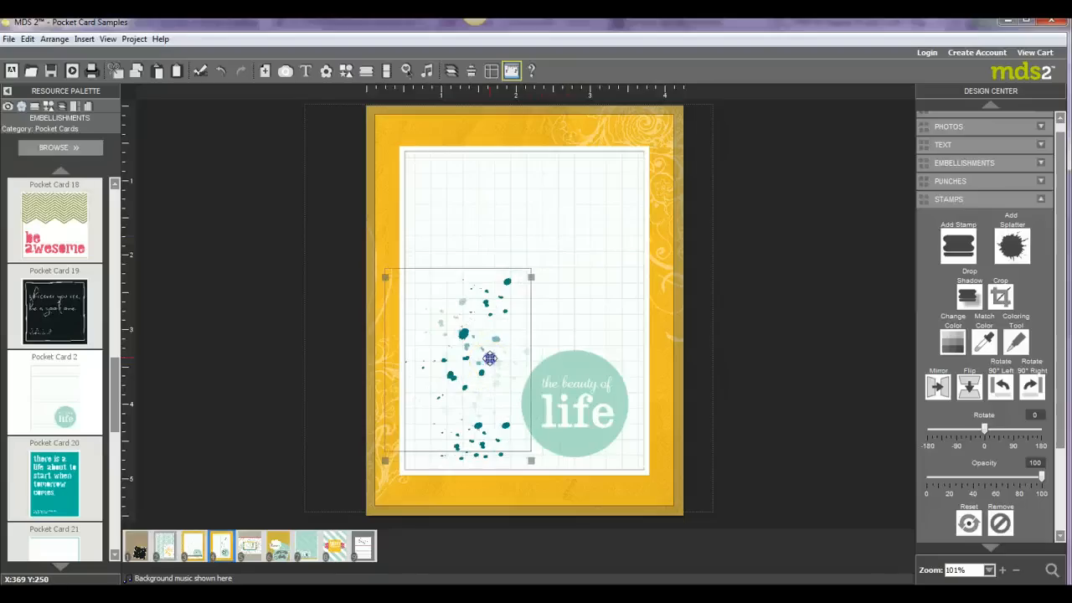
pyautogui.moveTo(489, 359); pyautogui.dragTo(489, 340)
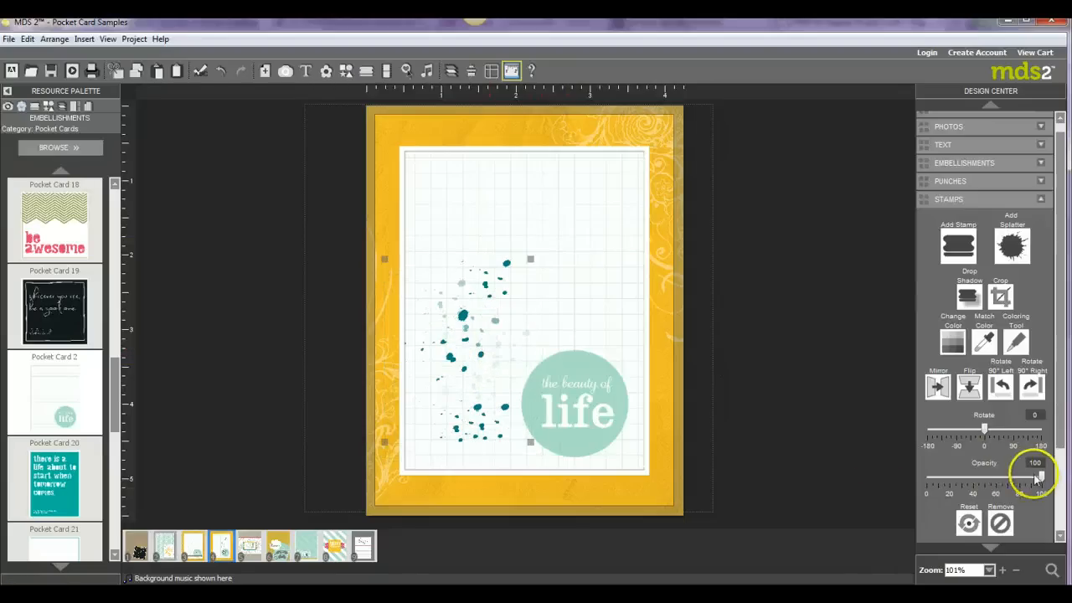
pyautogui.moveTo(1038, 478); pyautogui.dragTo(965, 478)
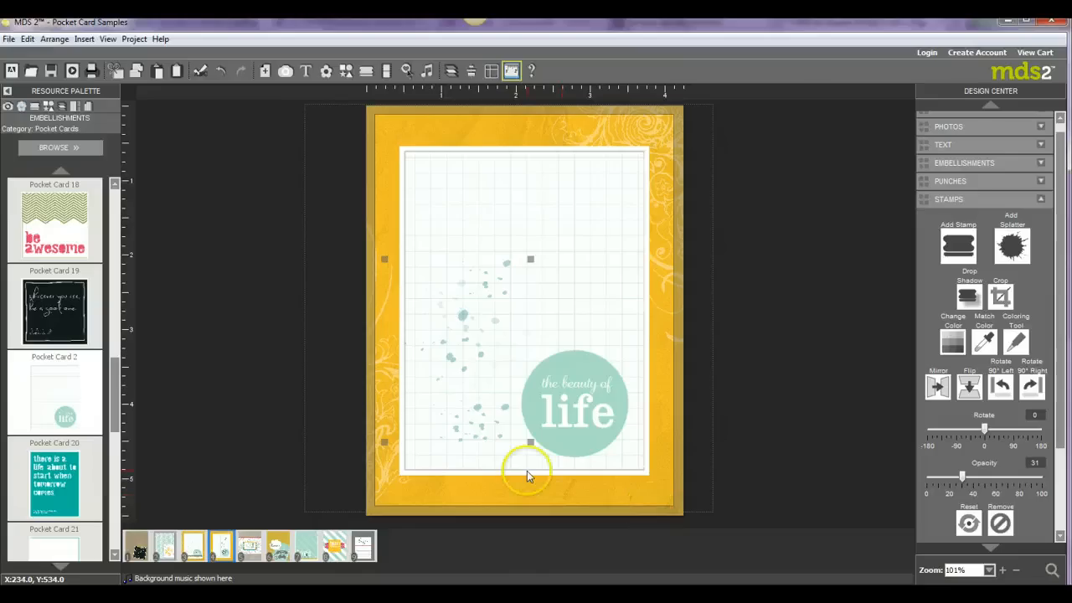
pyautogui.moveTo(478, 417); pyautogui.dragTo(479, 423)
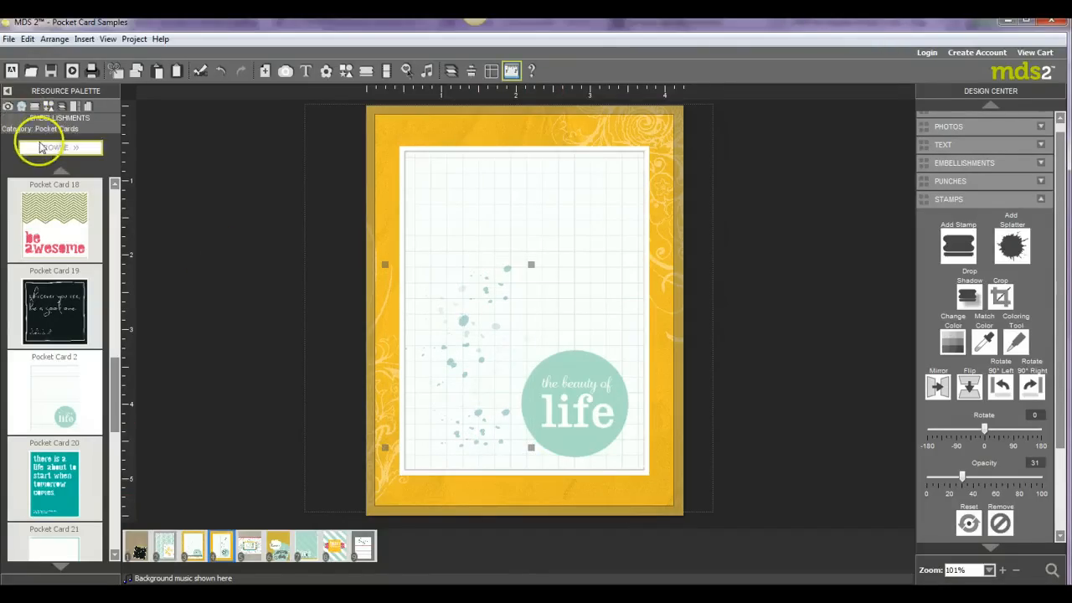
# Add a rhinestone from the Basic Pearls and Rhinestones category over the dot of the "i" in "life"
pyautogui.click(42, 148)
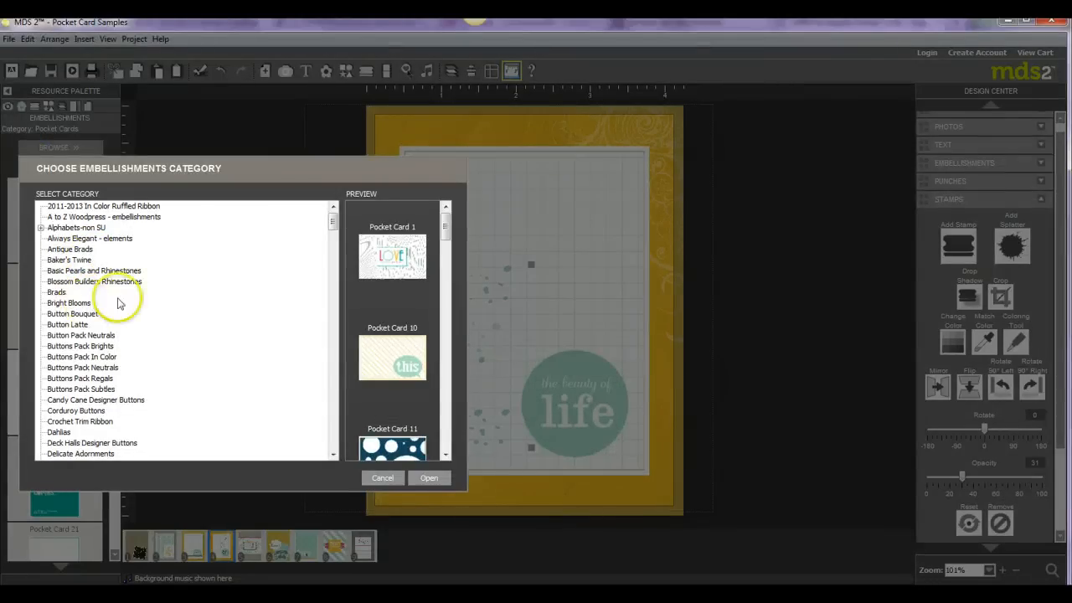
pyautogui.click(103, 271)
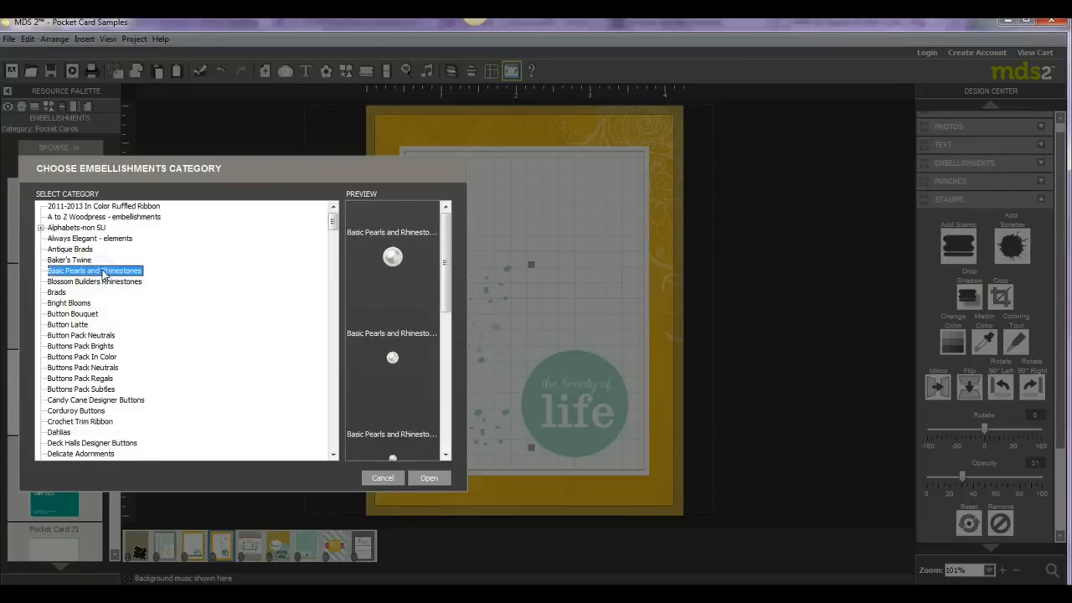
pyautogui.click(430, 478)
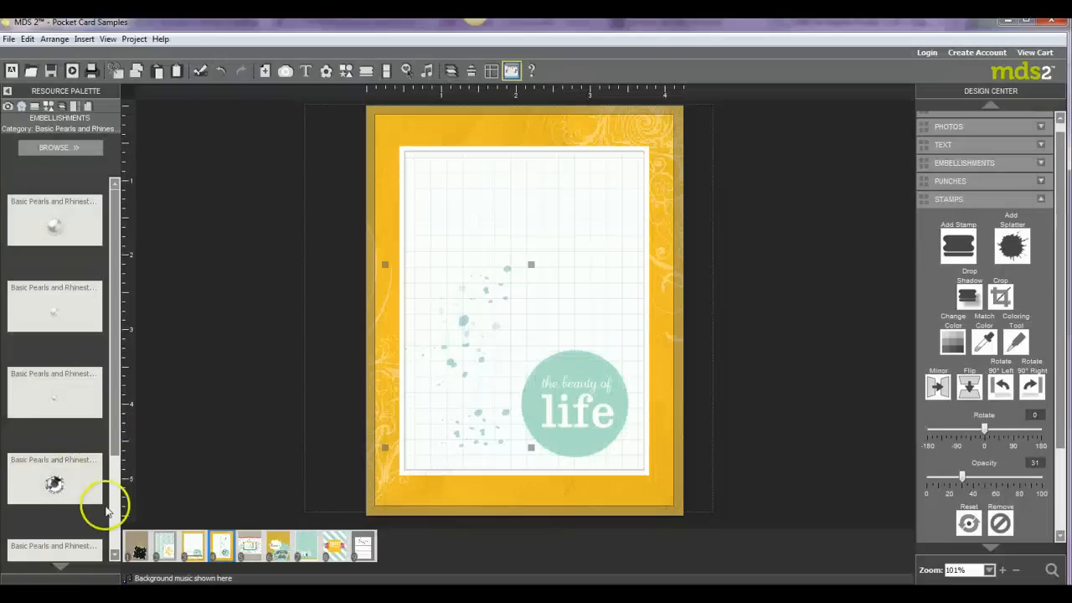
pyautogui.scroll(-2, 108, 438)
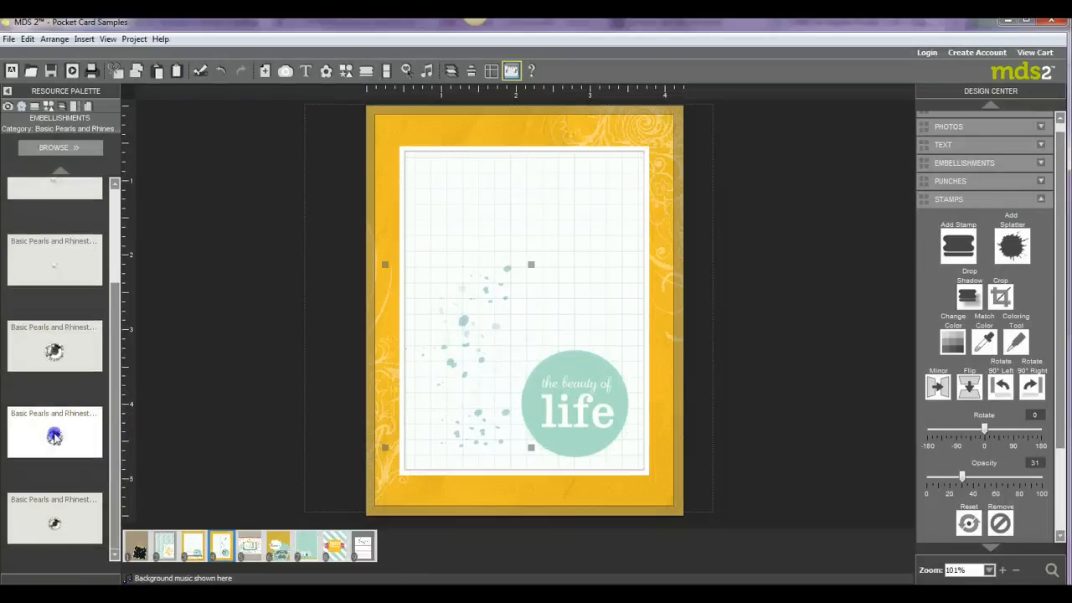
pyautogui.moveTo(54, 437); pyautogui.dragTo(568, 398)
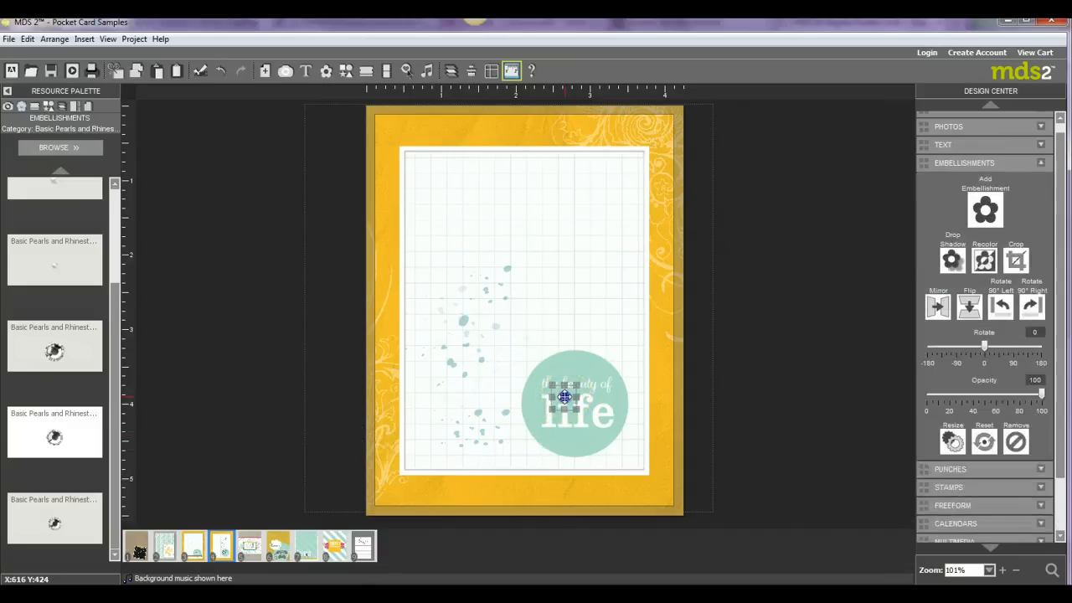
pyautogui.click(716, 365)
pyautogui.click(784, 353)
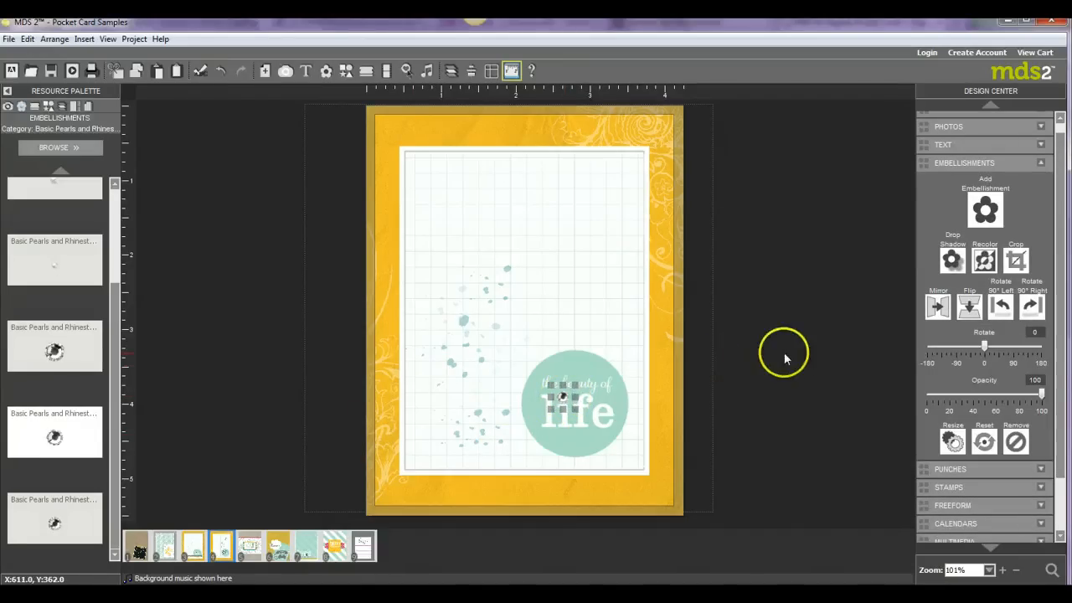
# Fine-tune the rhinestone's position so it sits exactly as the dot of the "i", and deselect it
pyautogui.click(608, 403)
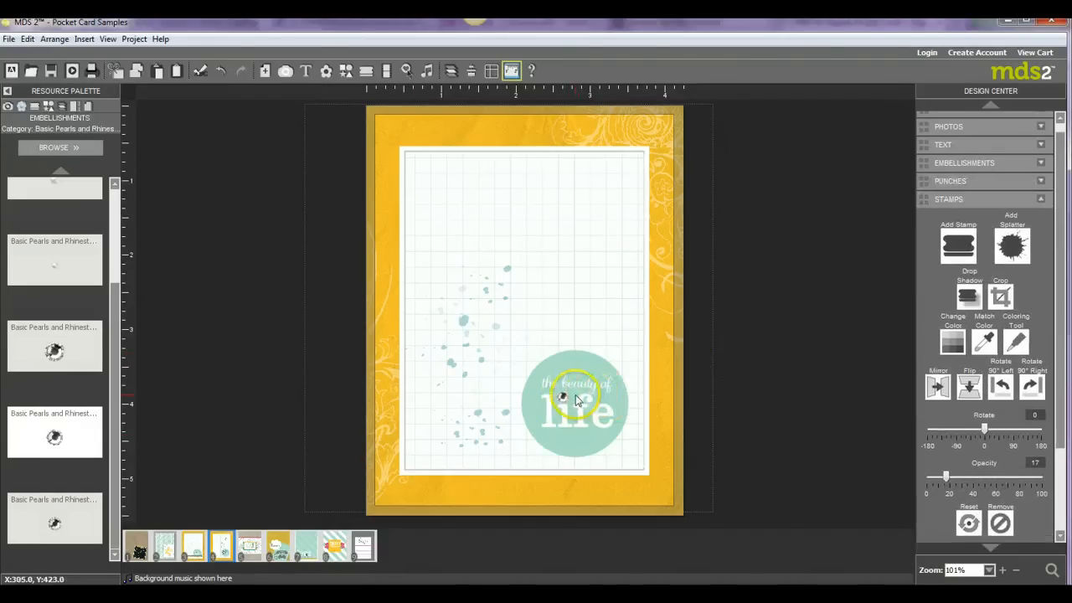
pyautogui.click(566, 399)
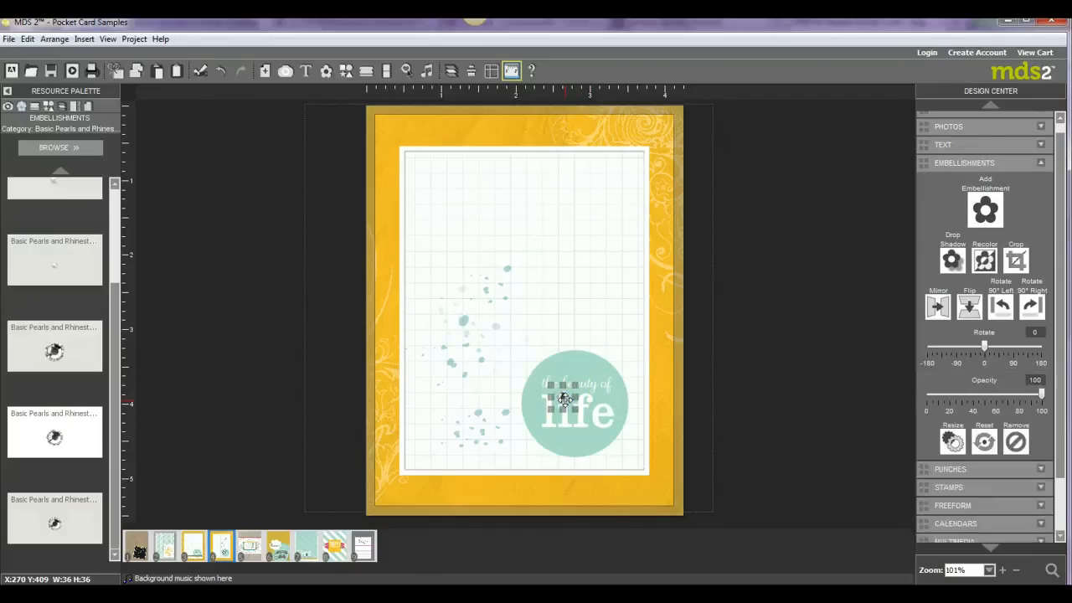
pyautogui.click(422, 441)
pyautogui.click(214, 337)
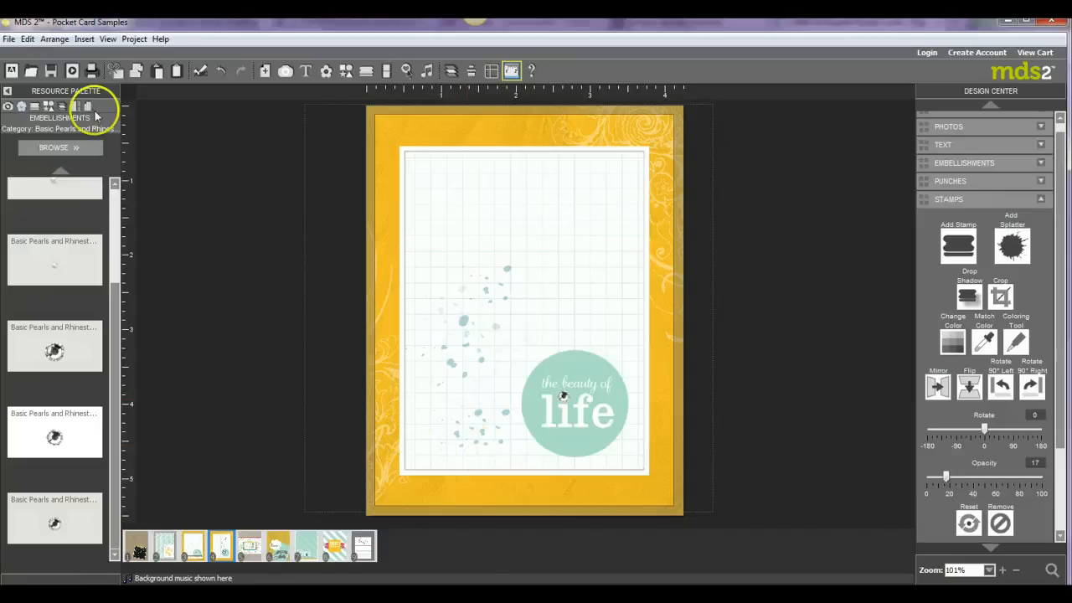
# Add the Comfort Cafe - banner punch from the Extra category to the page, and make it narrower and shorter
pyautogui.click(49, 107)
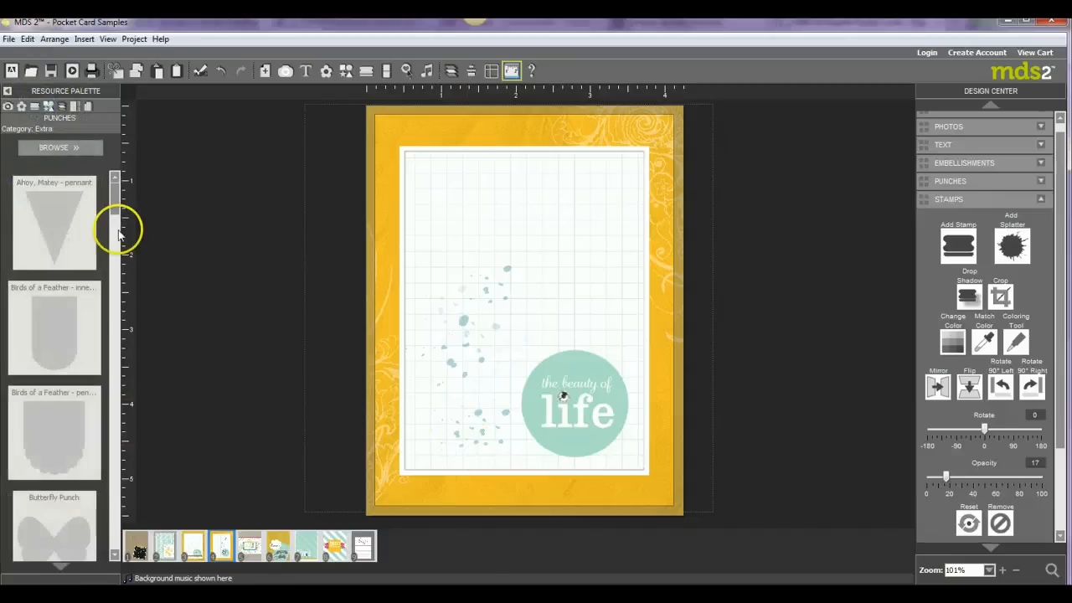
pyautogui.moveTo(119, 227); pyautogui.dragTo(115, 267)
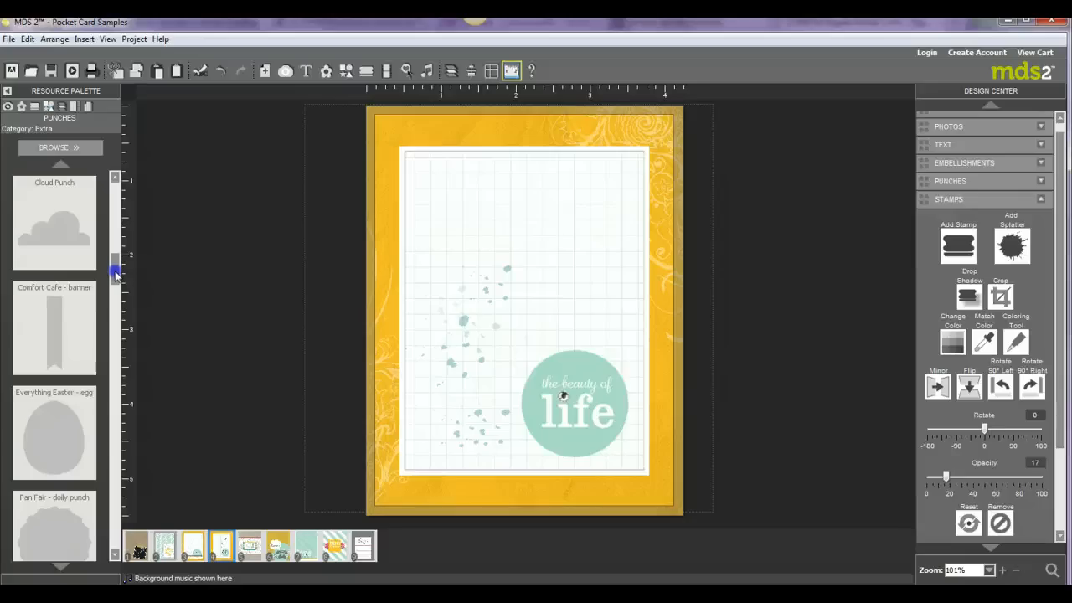
pyautogui.moveTo(52, 338); pyautogui.dragTo(502, 297)
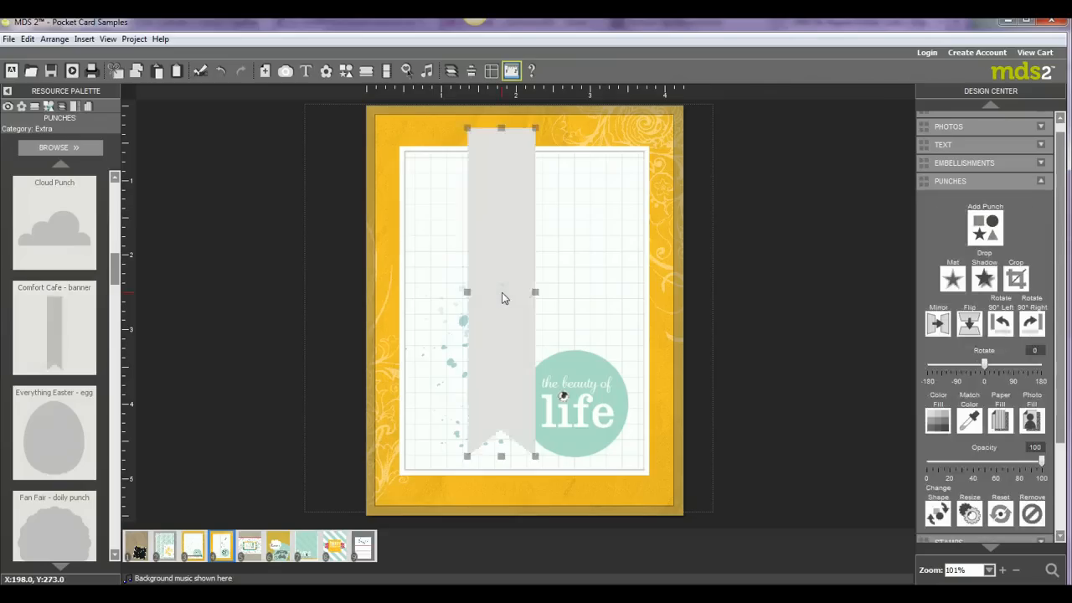
pyautogui.moveTo(536, 293); pyautogui.dragTo(497, 292)
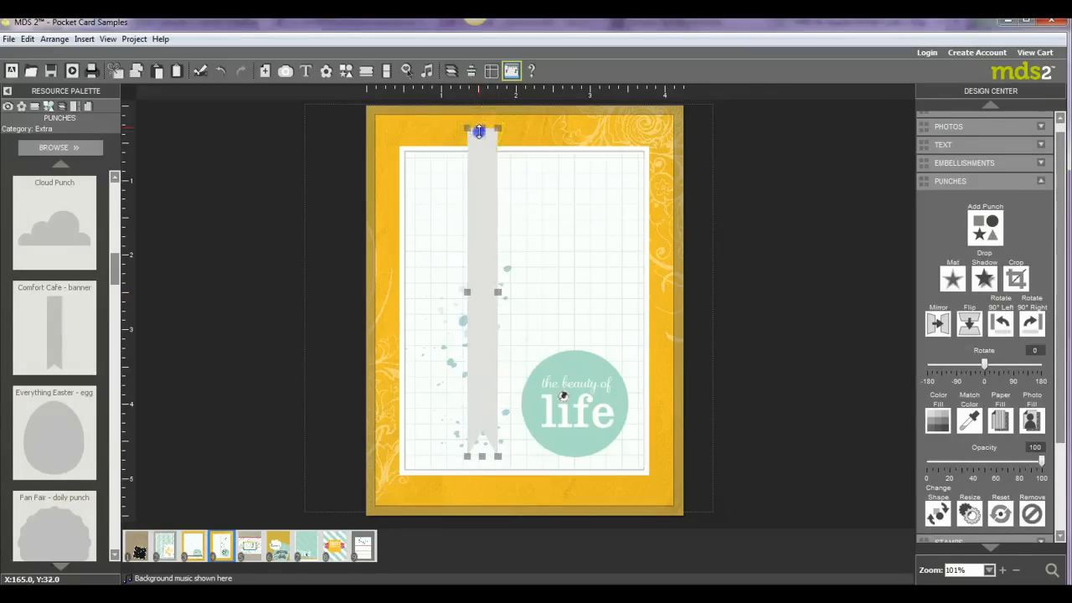
pyautogui.moveTo(483, 128); pyautogui.dragTo(500, 169)
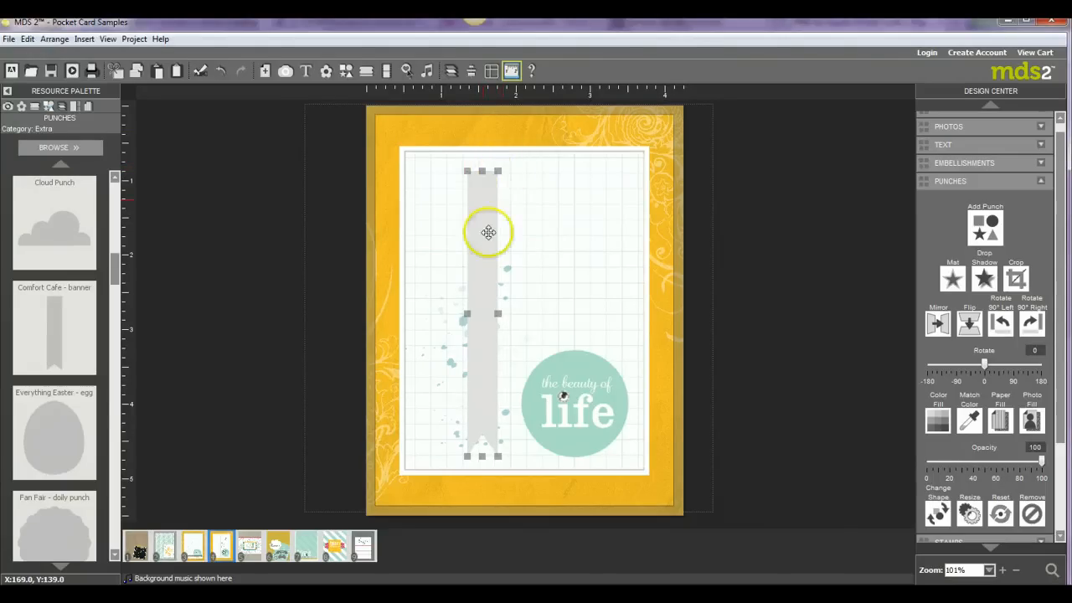
# Rotate the banner 90° to the right and fit it as a slim strip across the pocket card, over the lower edge of the "life" circle
pyautogui.click(1030, 323)
pyautogui.moveTo(591, 314); pyautogui.dragTo(600, 451)
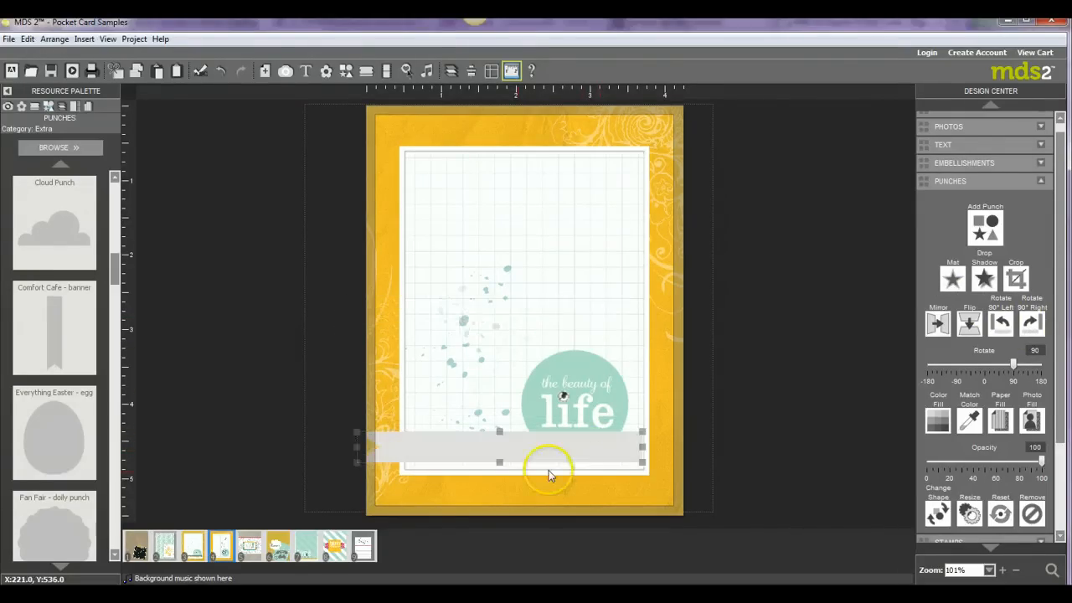
pyautogui.moveTo(500, 453); pyautogui.dragTo(499, 452)
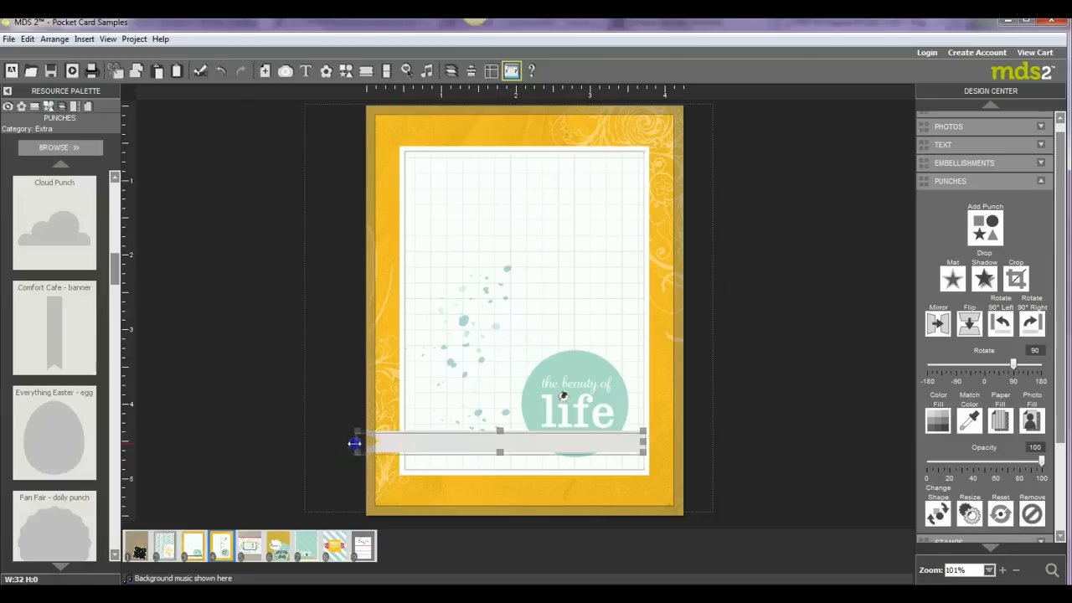
pyautogui.moveTo(417, 438); pyautogui.dragTo(418, 438)
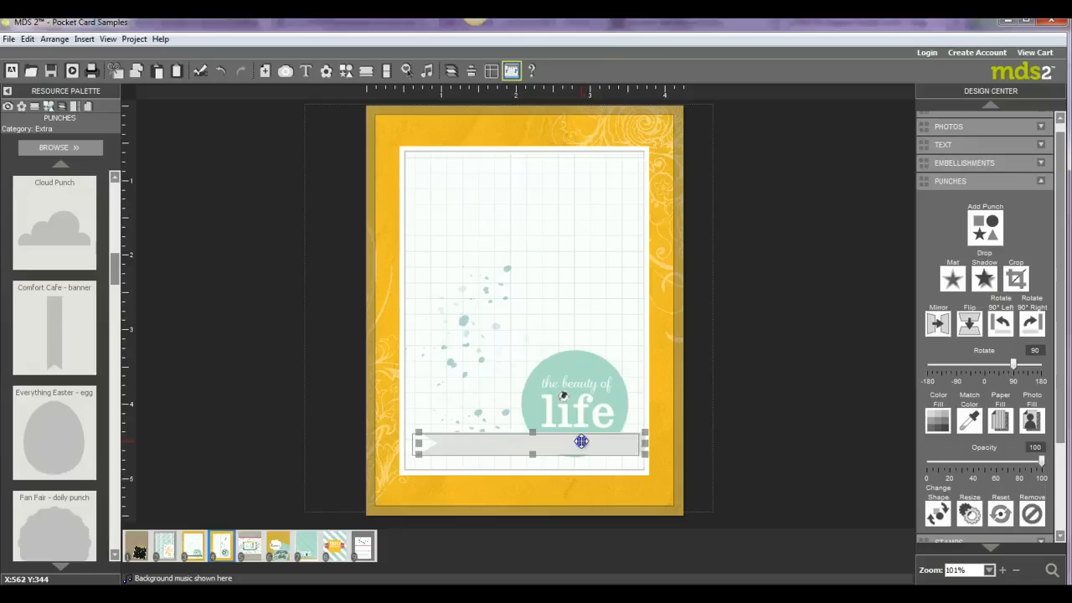
pyautogui.moveTo(580, 441); pyautogui.dragTo(580, 441)
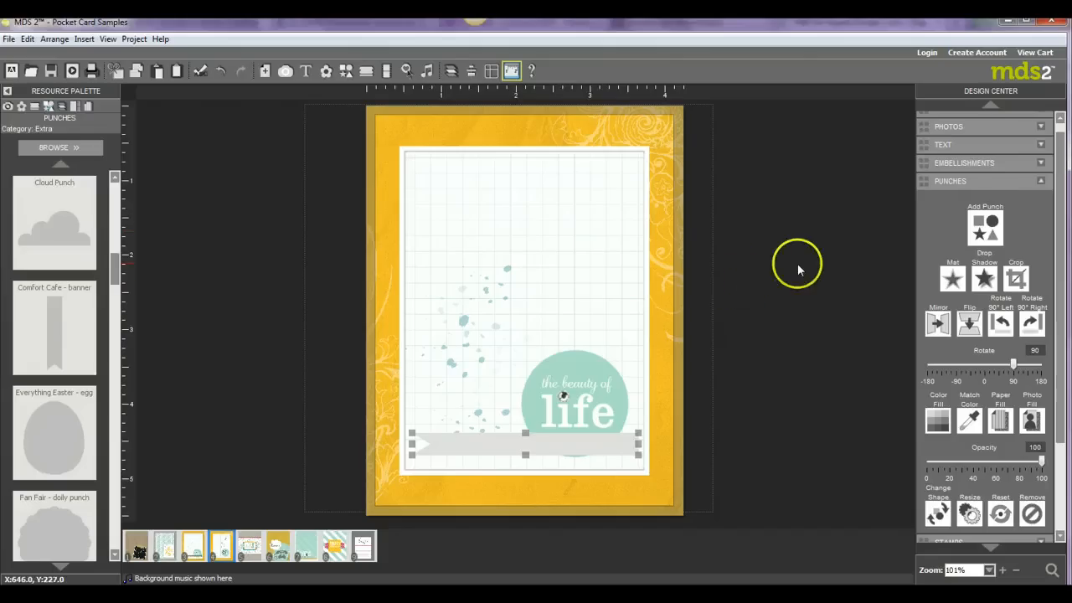
# Fill the banner punch with the Basic Gray Small Polka Dot designer series paper
pyautogui.click(951, 187)
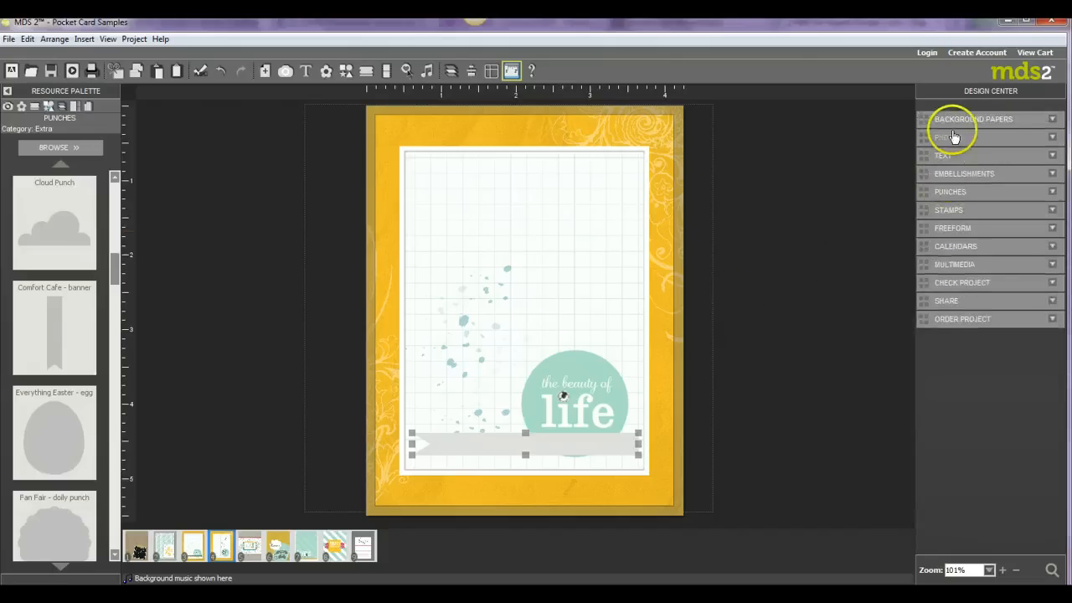
pyautogui.click(955, 191)
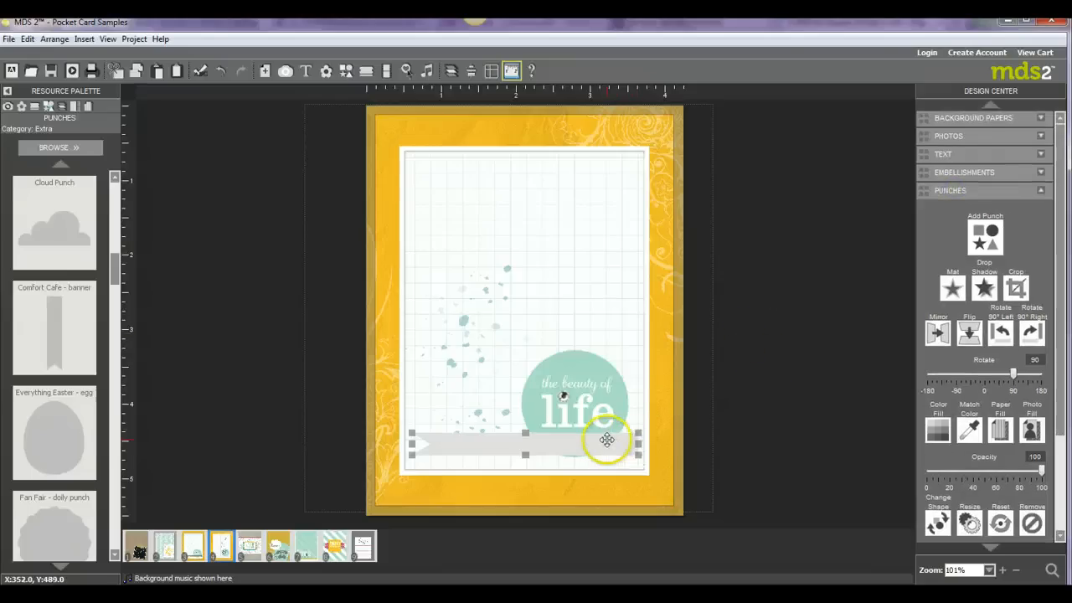
pyautogui.click(999, 432)
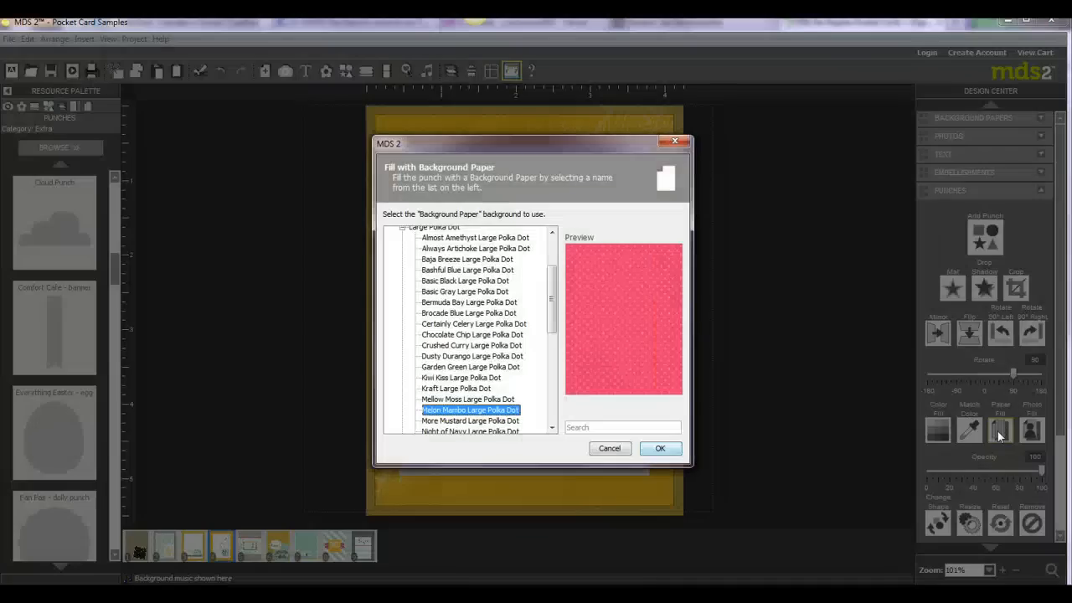
pyautogui.click(403, 228)
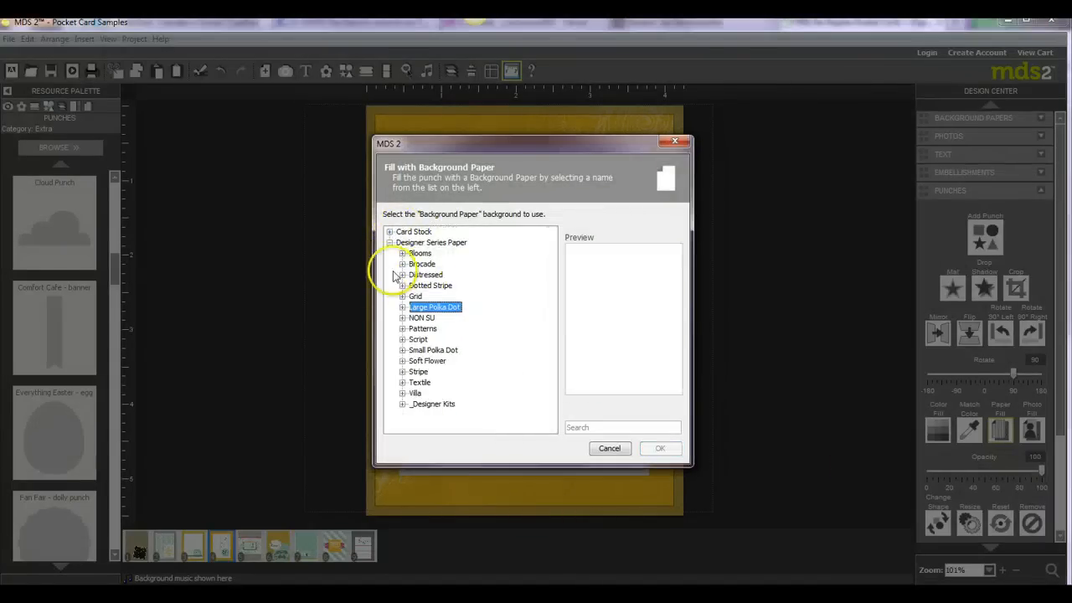
pyautogui.click(403, 350)
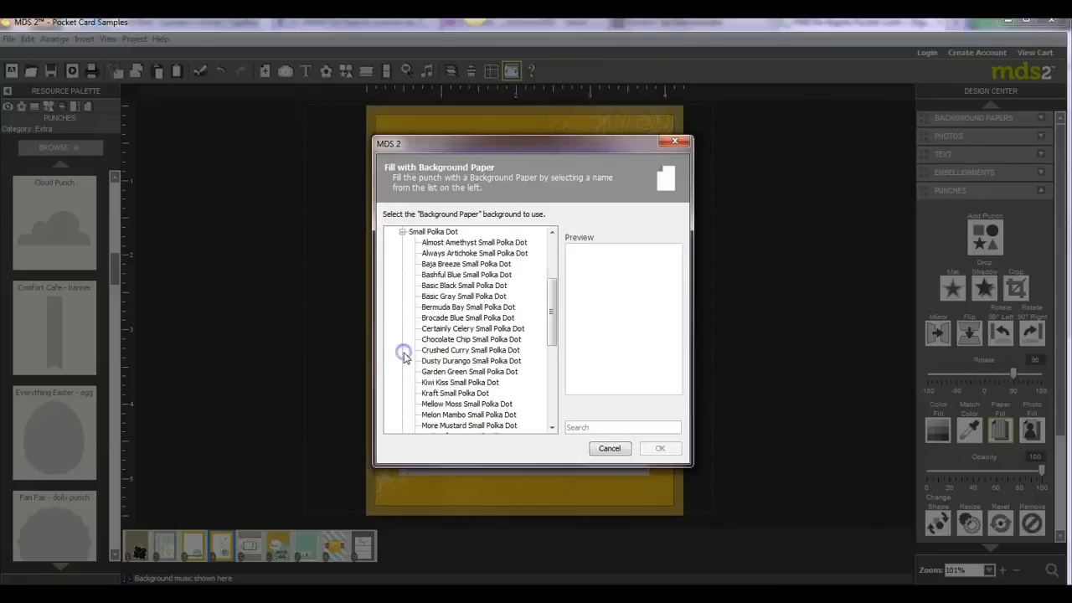
pyautogui.click(478, 297)
pyautogui.click(653, 450)
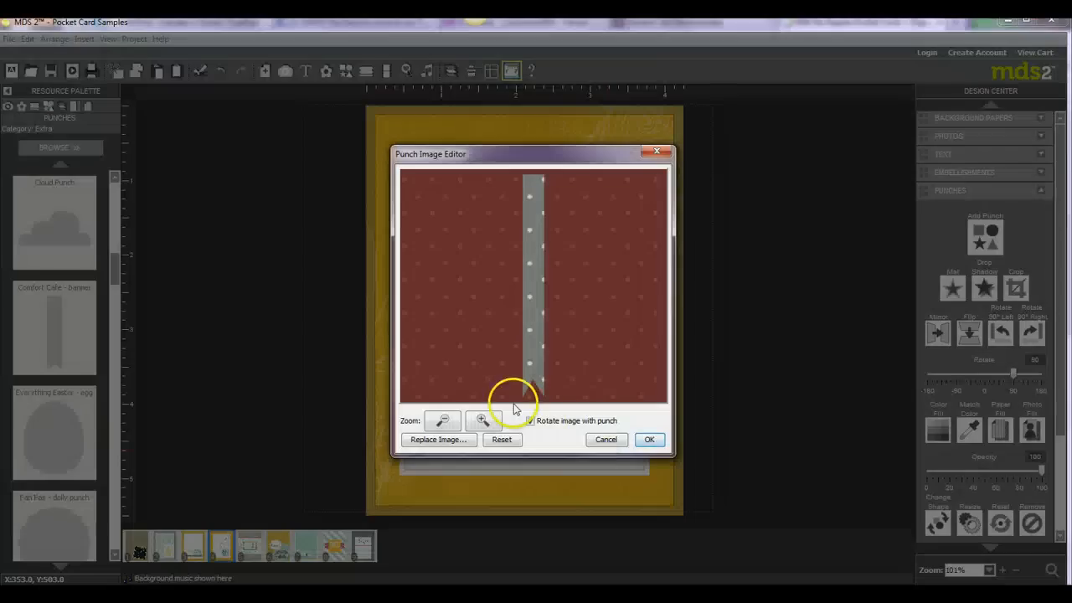
# Scale the banner's polka dot pattern down, and enlarge it slightly so small dots cover the whole strip
pyautogui.click(444, 422)
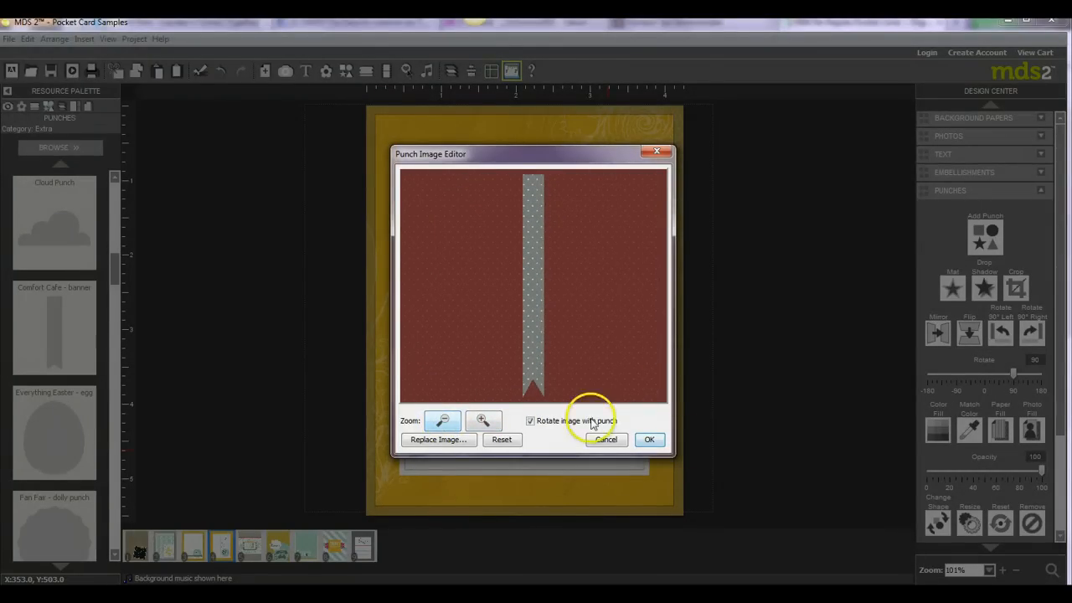
pyautogui.click(650, 440)
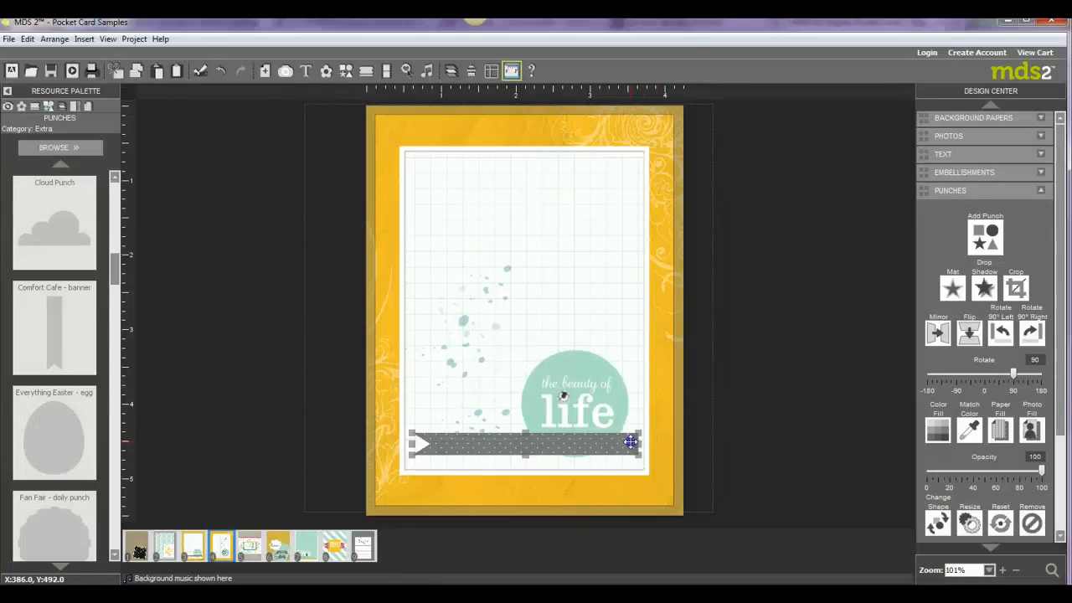
pyautogui.click(635, 442)
pyautogui.click(485, 421)
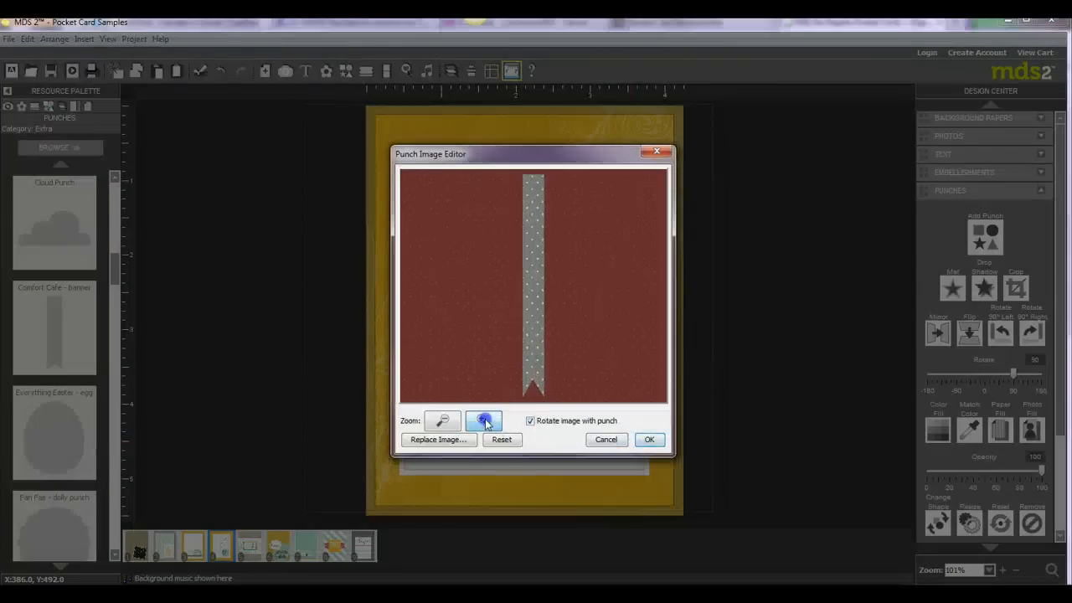
pyautogui.click(648, 440)
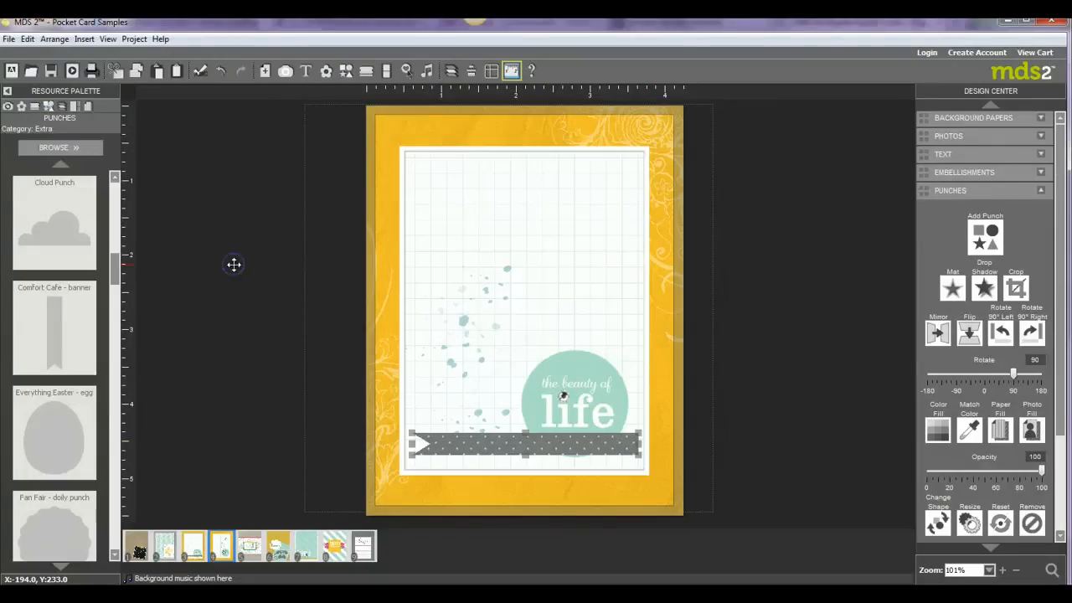
pyautogui.click(234, 265)
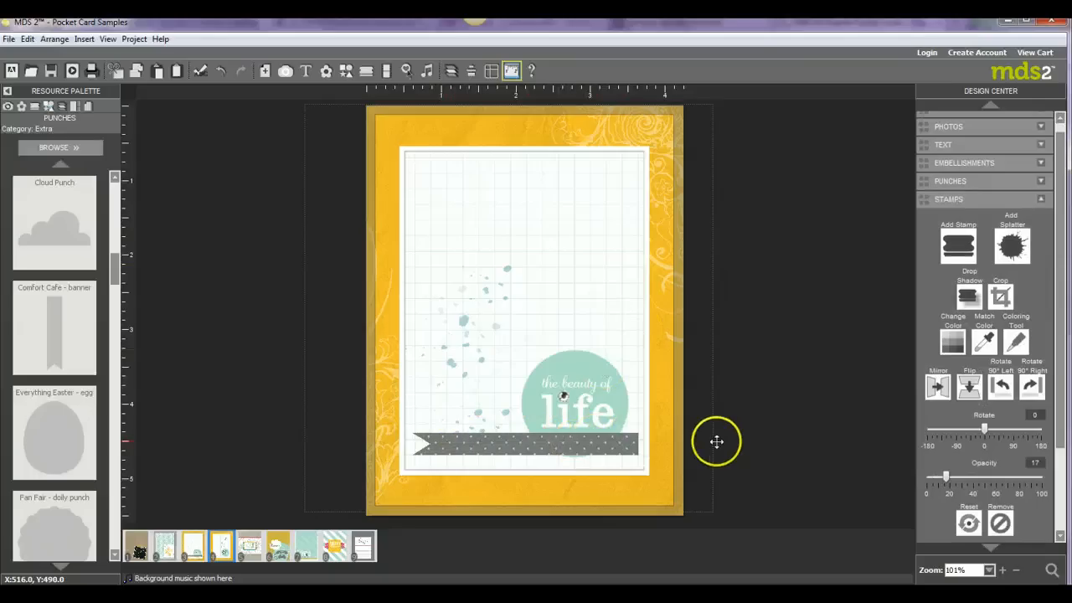
# Open the search of all content, limit it to embellishments, and search for "curry"
pyautogui.click(952, 211)
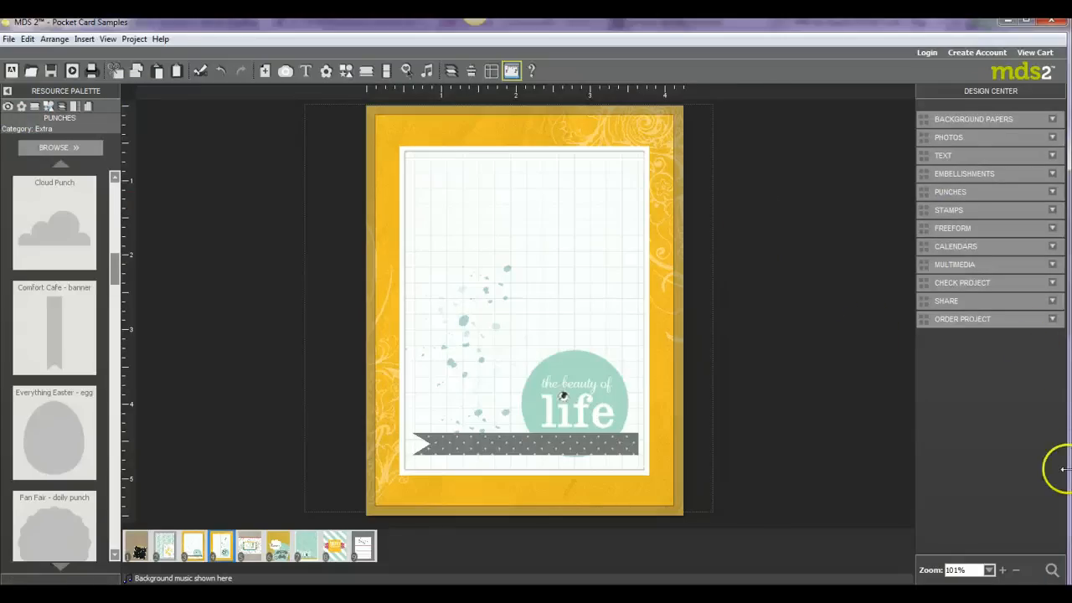
pyautogui.click(1053, 571)
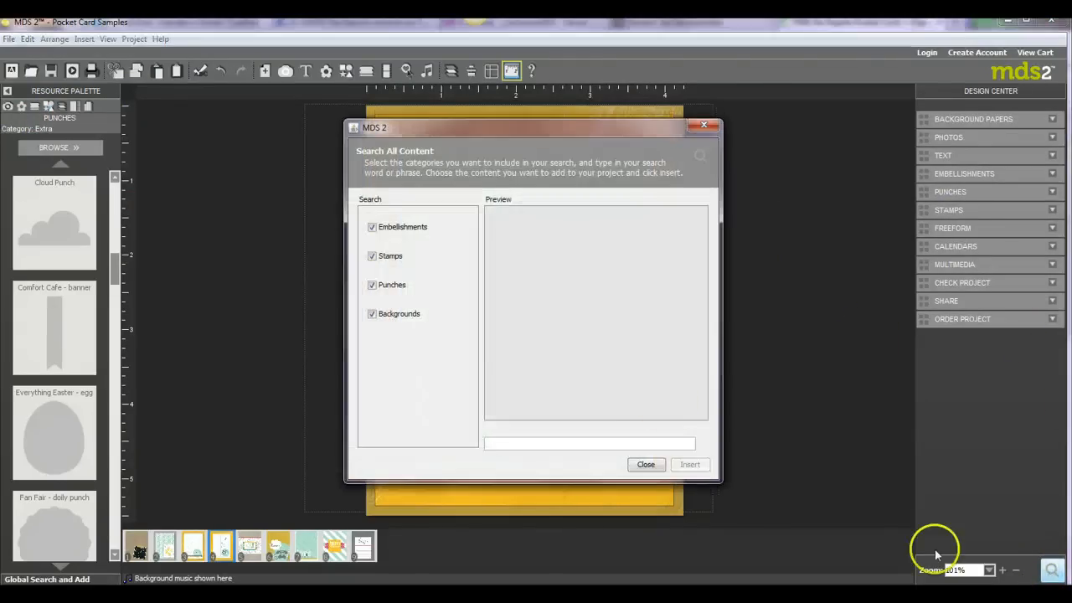
pyautogui.click(373, 316)
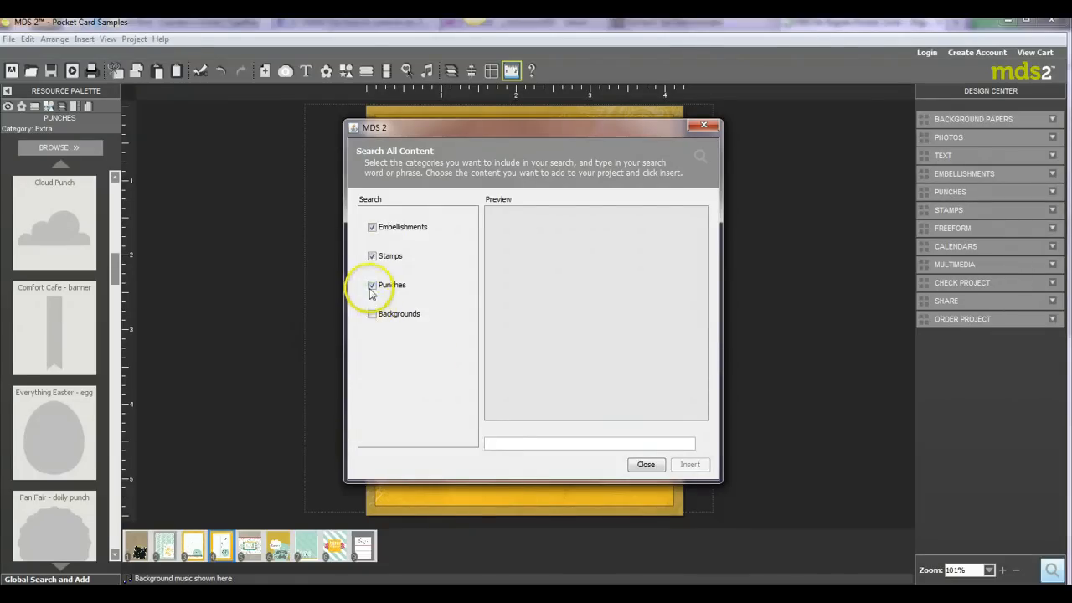
pyautogui.click(372, 287)
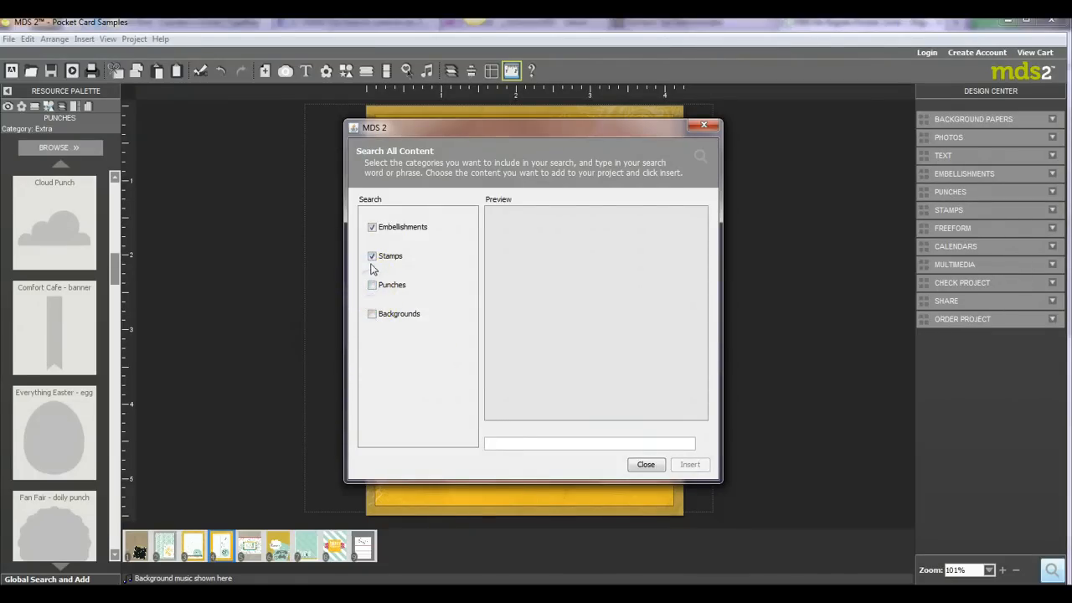
pyautogui.click(373, 258)
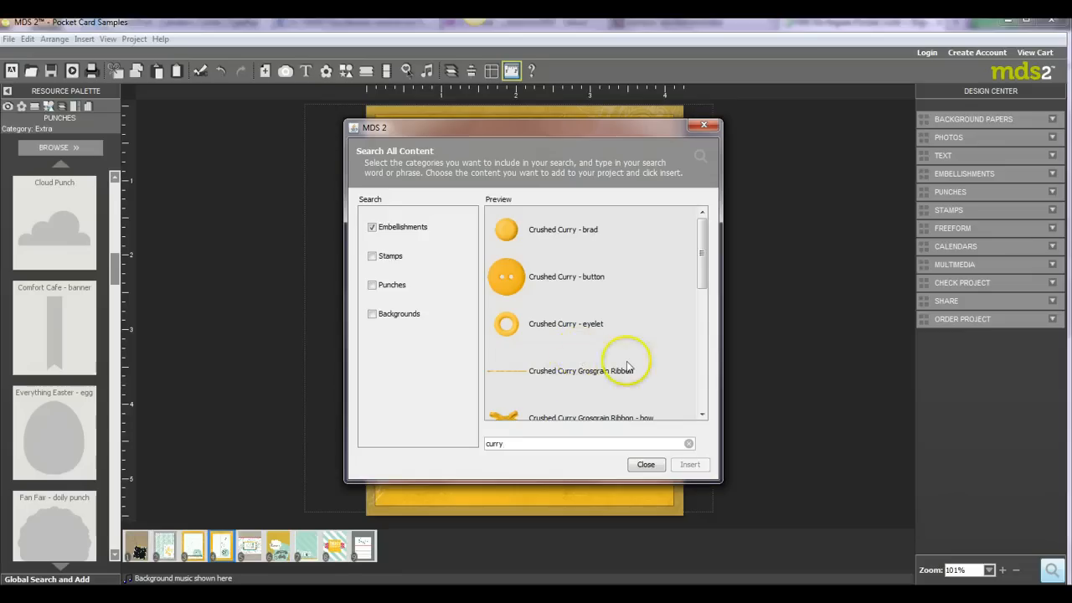
# Insert the Taffeta Trimmings - ripple crushed curry ribbon from the search results into the page and close the search
pyautogui.click(702, 414)
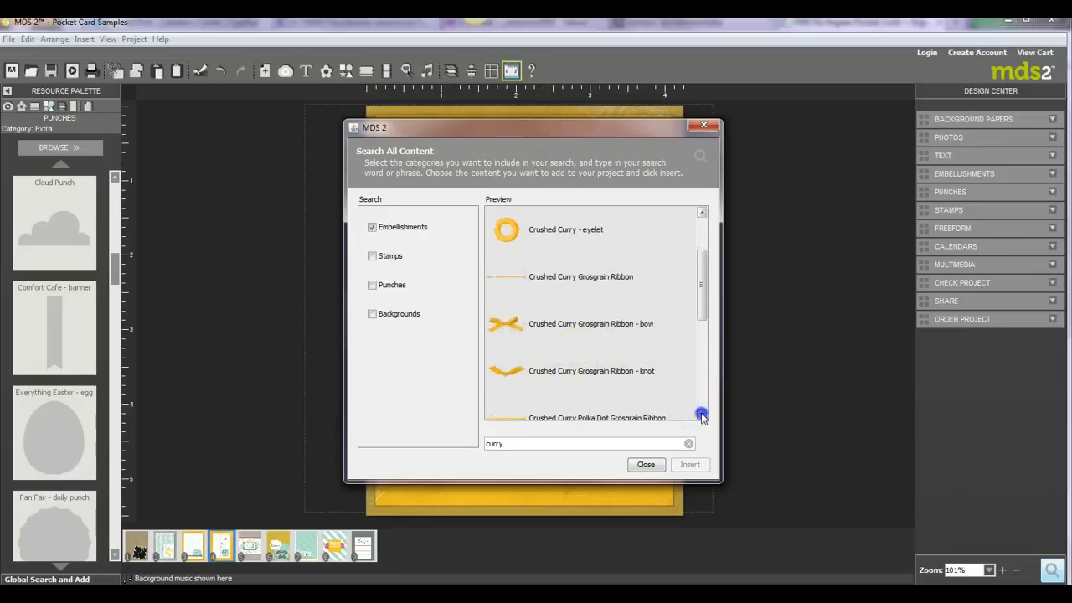
pyautogui.click(702, 415)
pyautogui.click(702, 415)
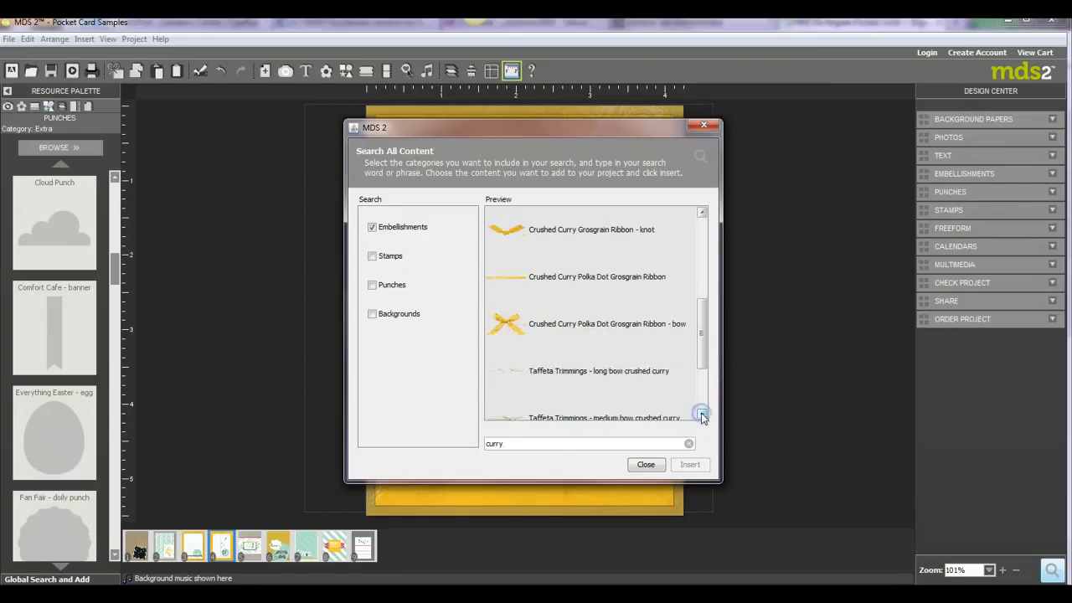
pyautogui.click(702, 414)
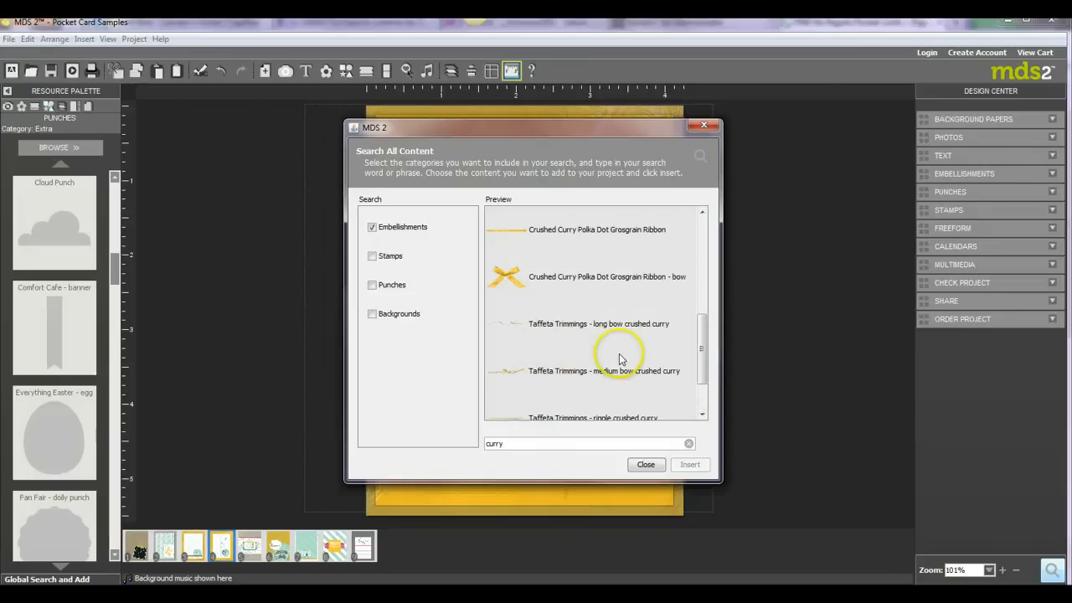
pyautogui.moveTo(700, 379); pyautogui.dragTo(700, 391)
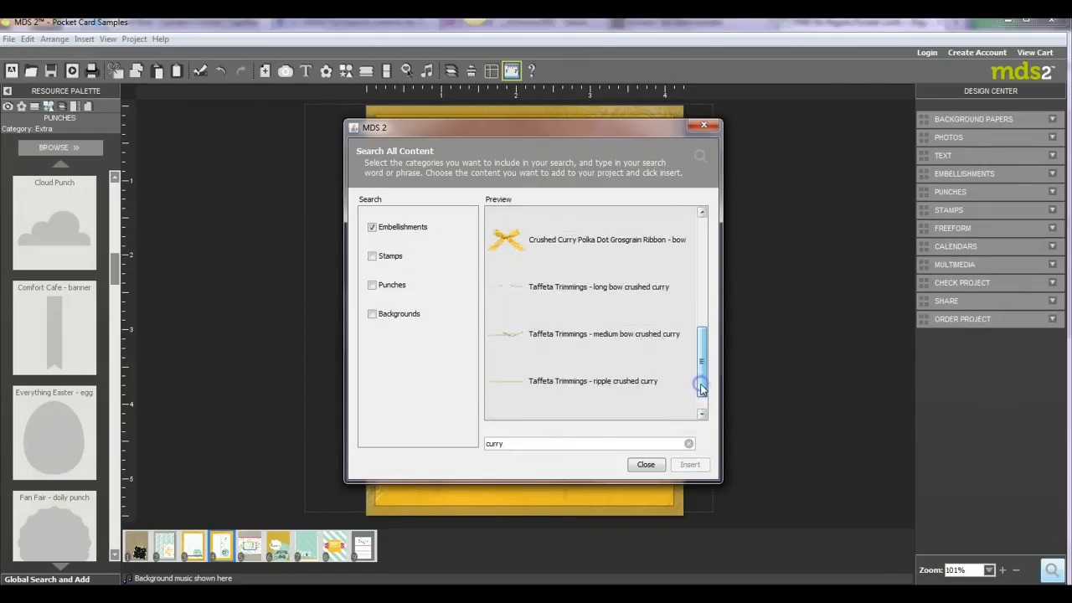
pyautogui.click(640, 390)
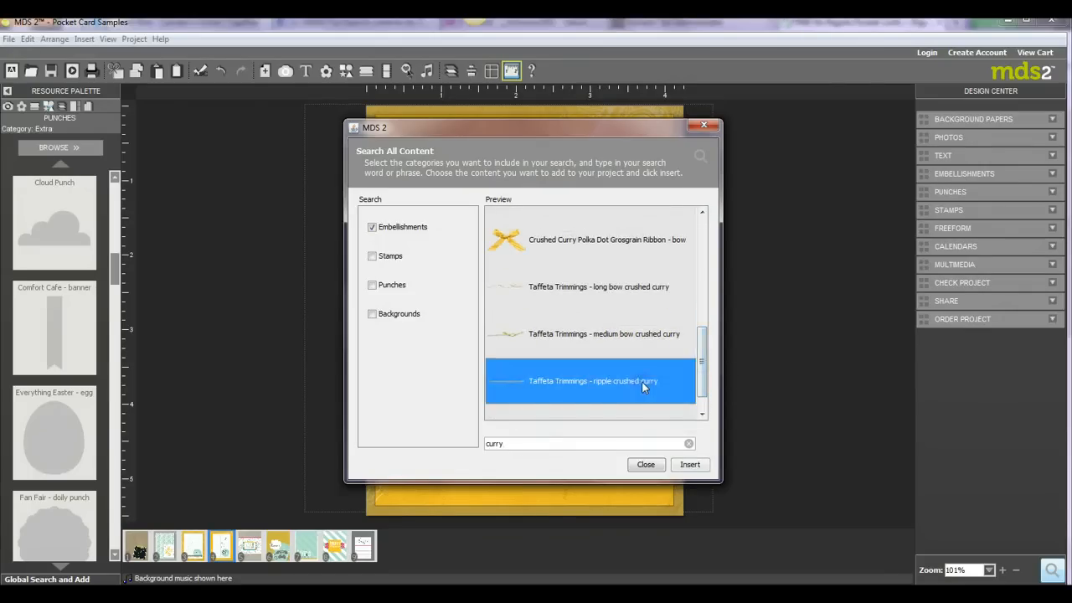
pyautogui.click(687, 466)
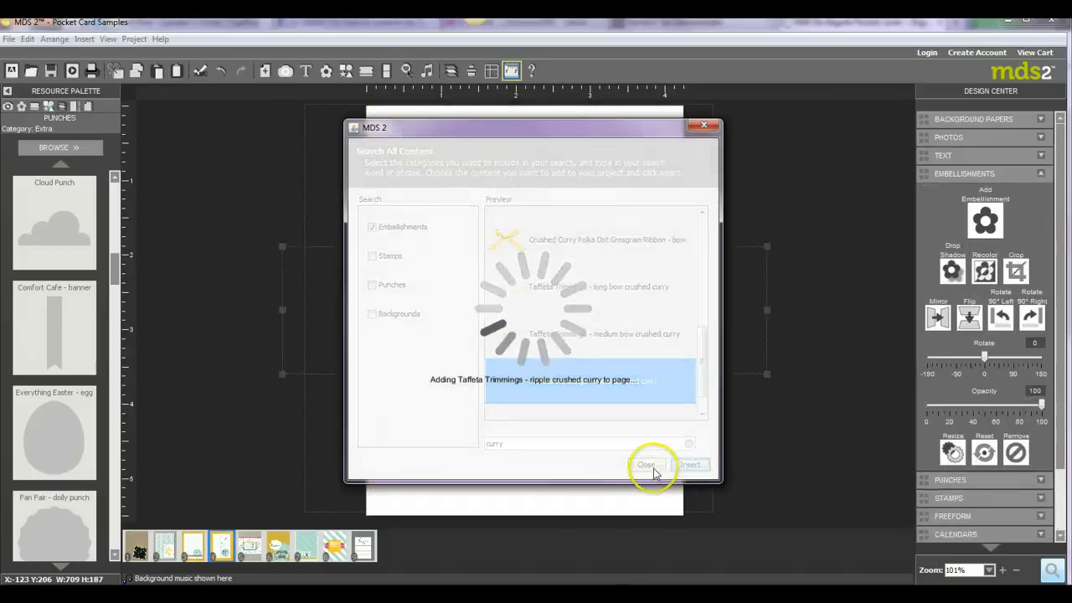
pyautogui.click(653, 464)
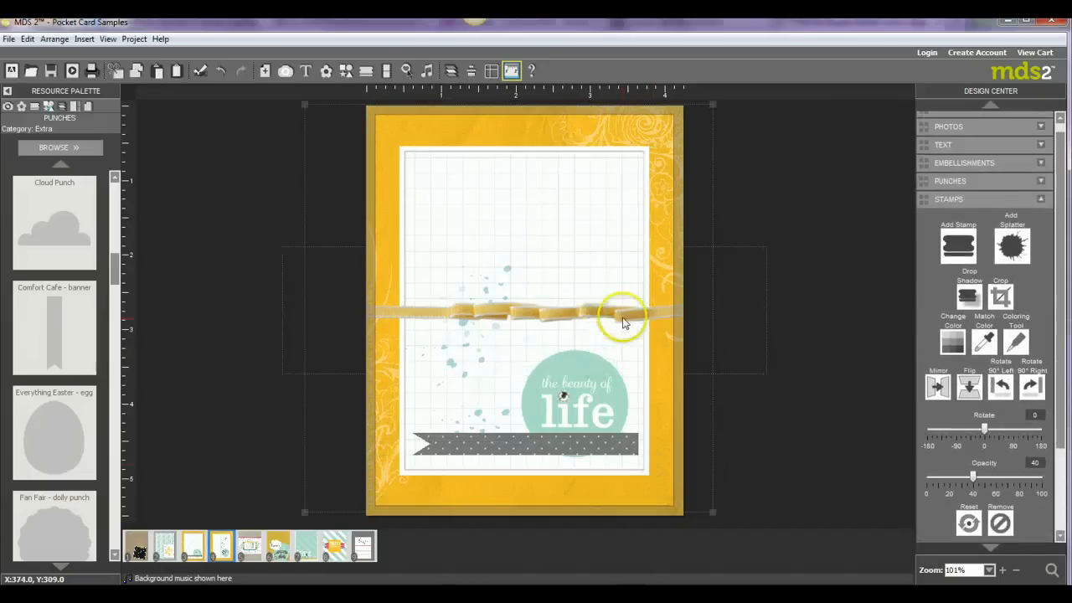
# Shrink the curry ribbon and lay it along the polka dot banner, with its plain tail extending past the banner's notched end
pyautogui.click(669, 291)
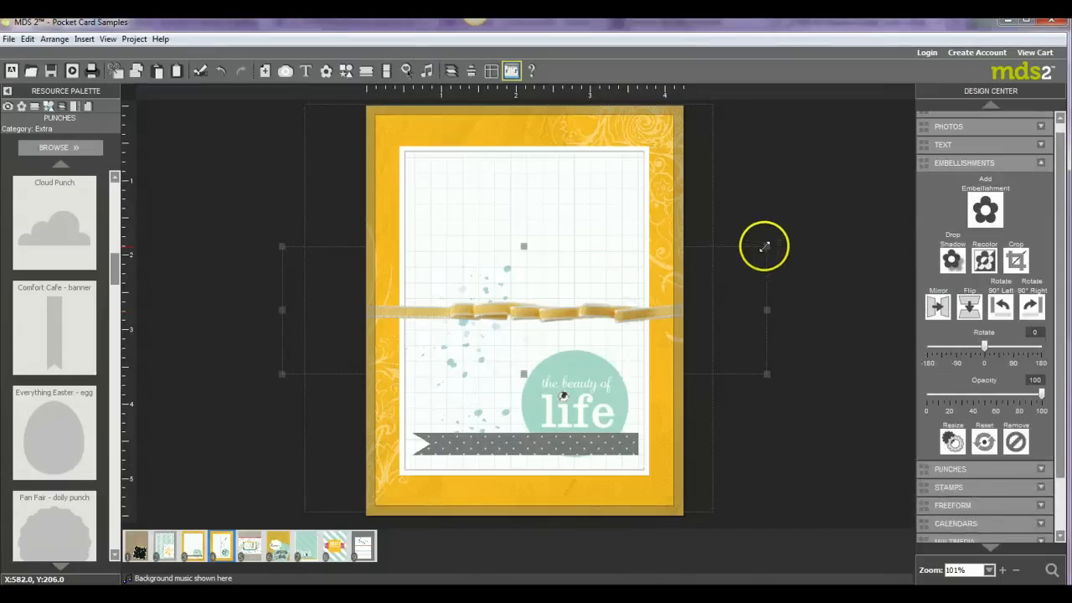
pyautogui.moveTo(761, 246); pyautogui.dragTo(630, 314)
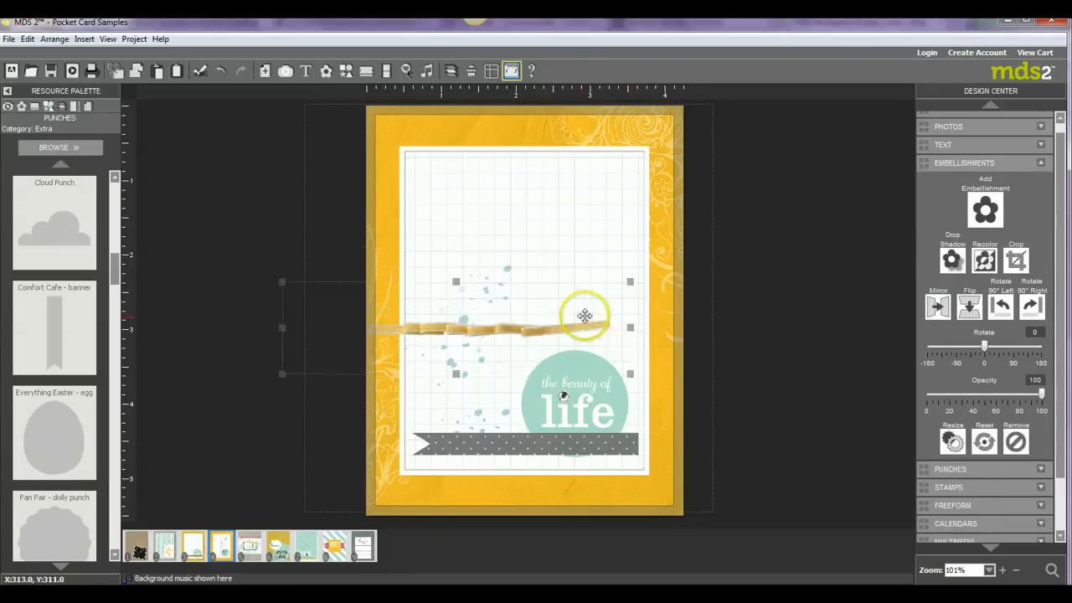
pyautogui.moveTo(565, 330); pyautogui.dragTo(606, 437)
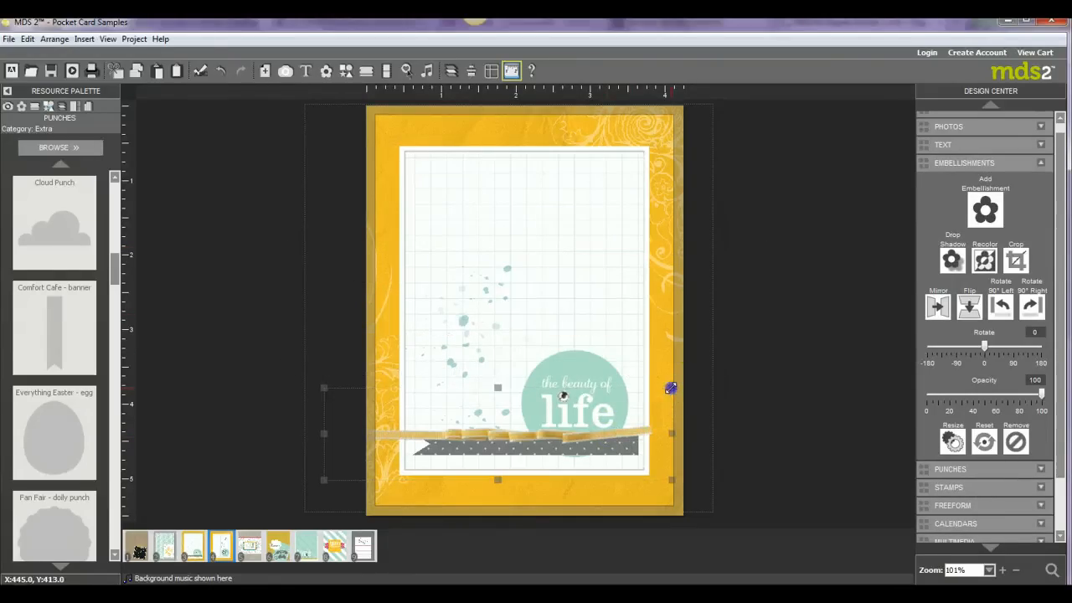
pyautogui.moveTo(672, 388); pyautogui.dragTo(597, 437)
pyautogui.moveTo(475, 444); pyautogui.dragTo(537, 451)
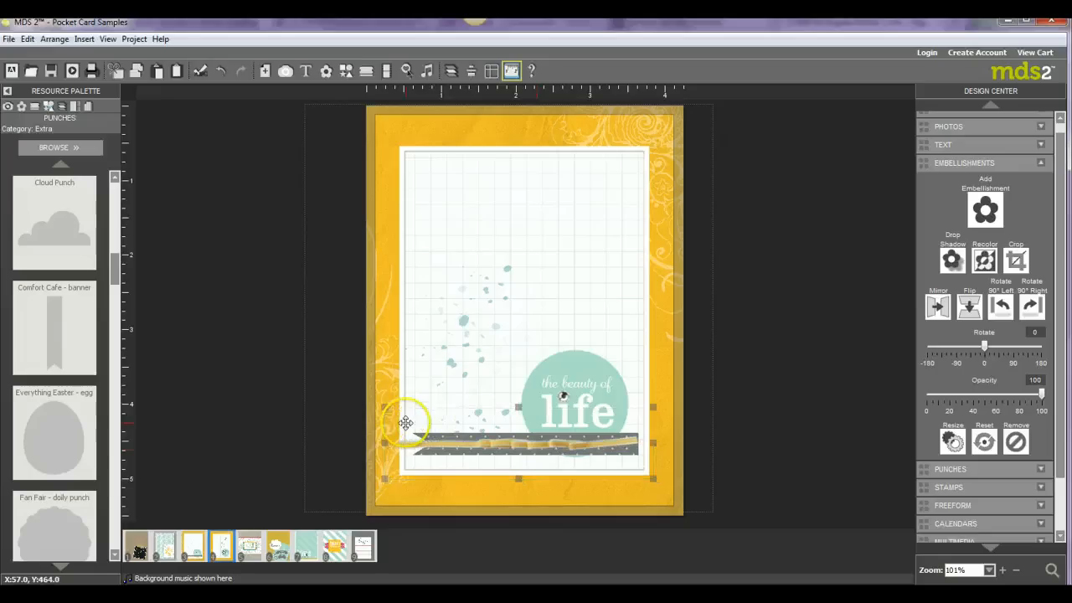
pyautogui.moveTo(382, 408); pyautogui.dragTo(366, 401)
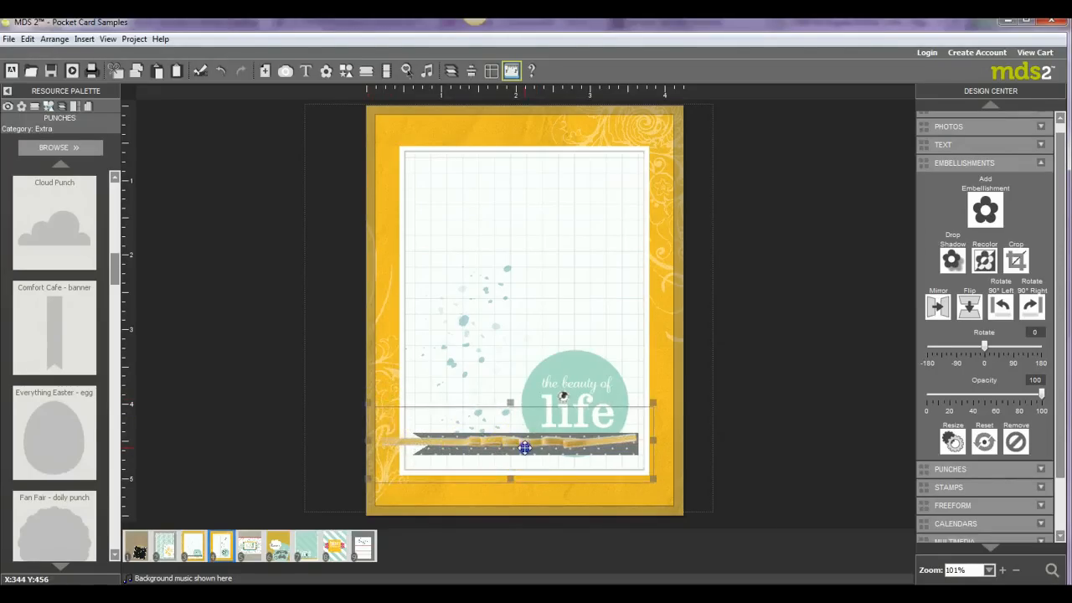
pyautogui.click(610, 450)
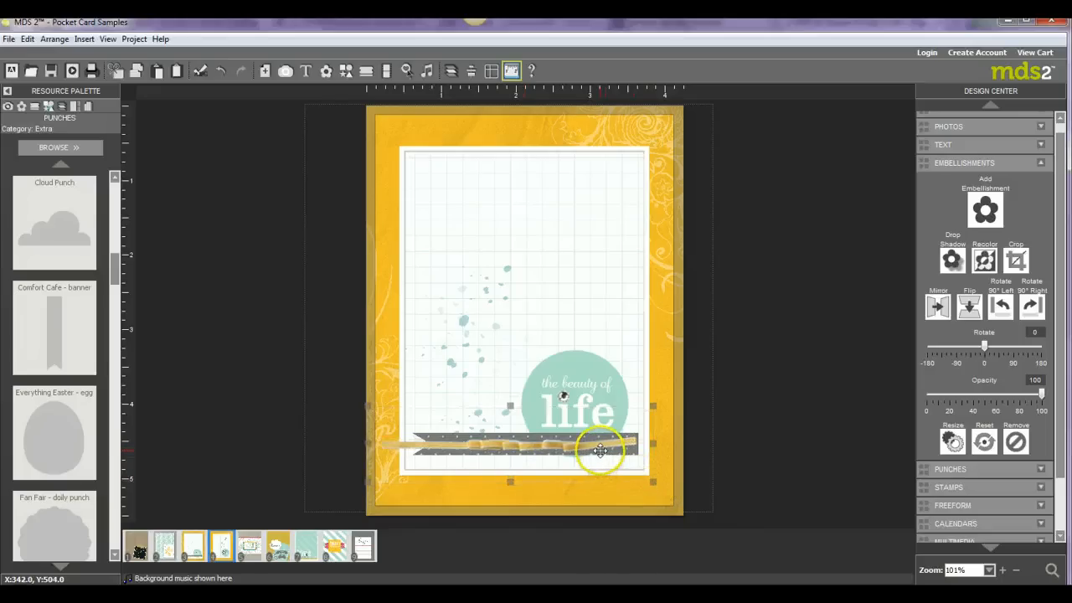
pyautogui.click(750, 406)
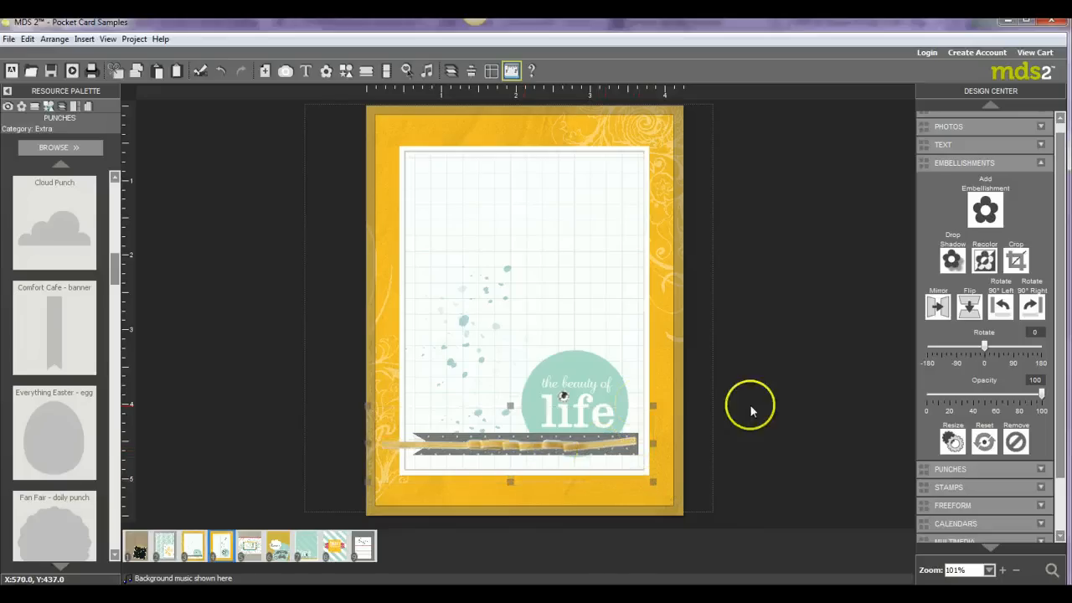
# Crop the curry ribbon to shorten its long plain tail, keeping the rippled part and the opposite end
pyautogui.click(1016, 260)
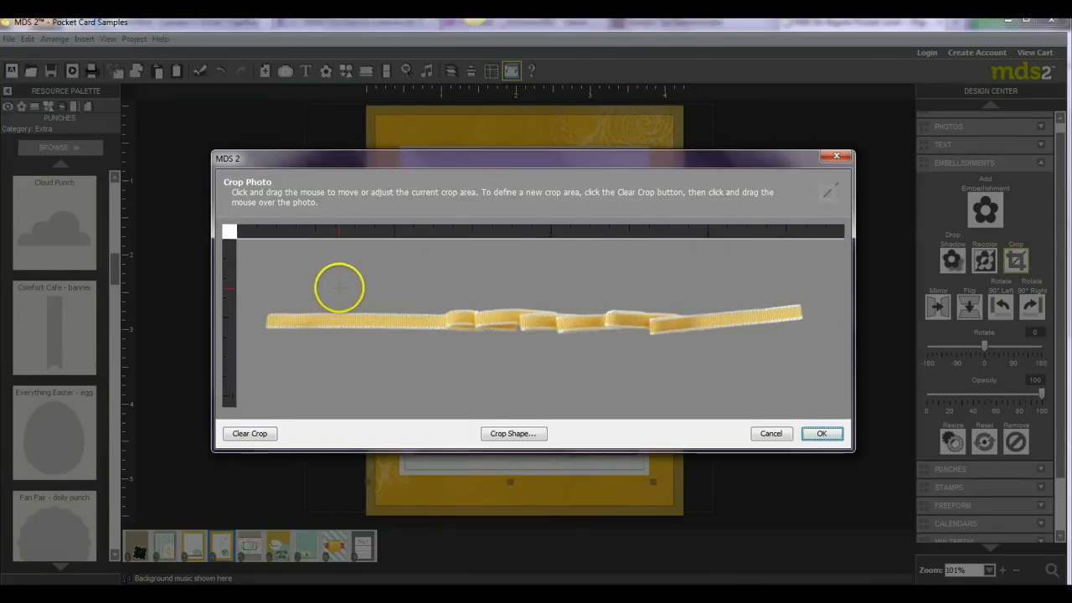
pyautogui.moveTo(347, 288); pyautogui.dragTo(349, 325)
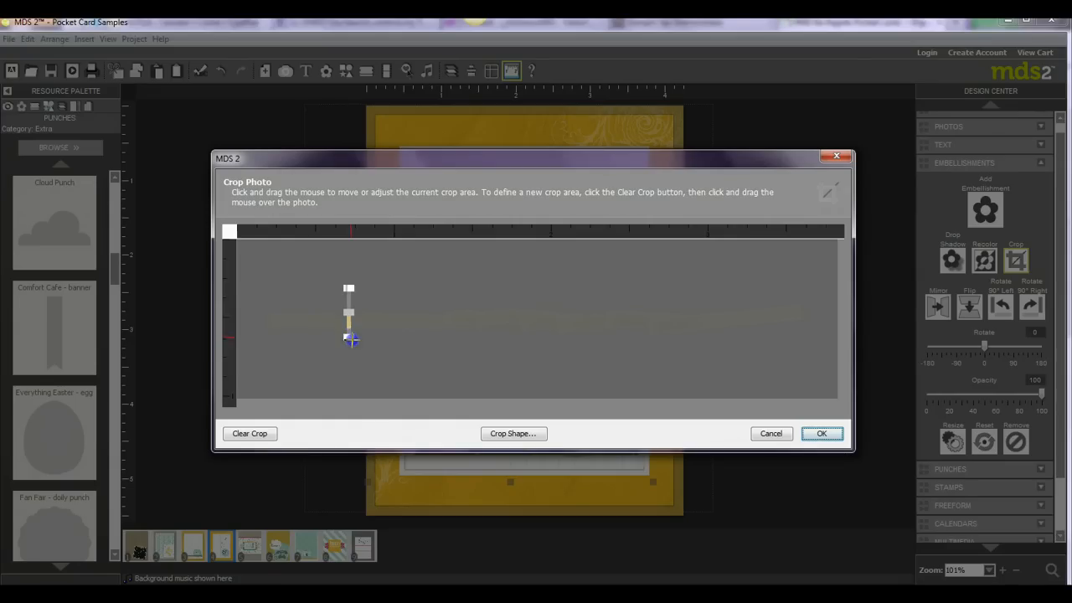
pyautogui.moveTo(350, 339); pyautogui.dragTo(786, 354)
pyautogui.click(823, 434)
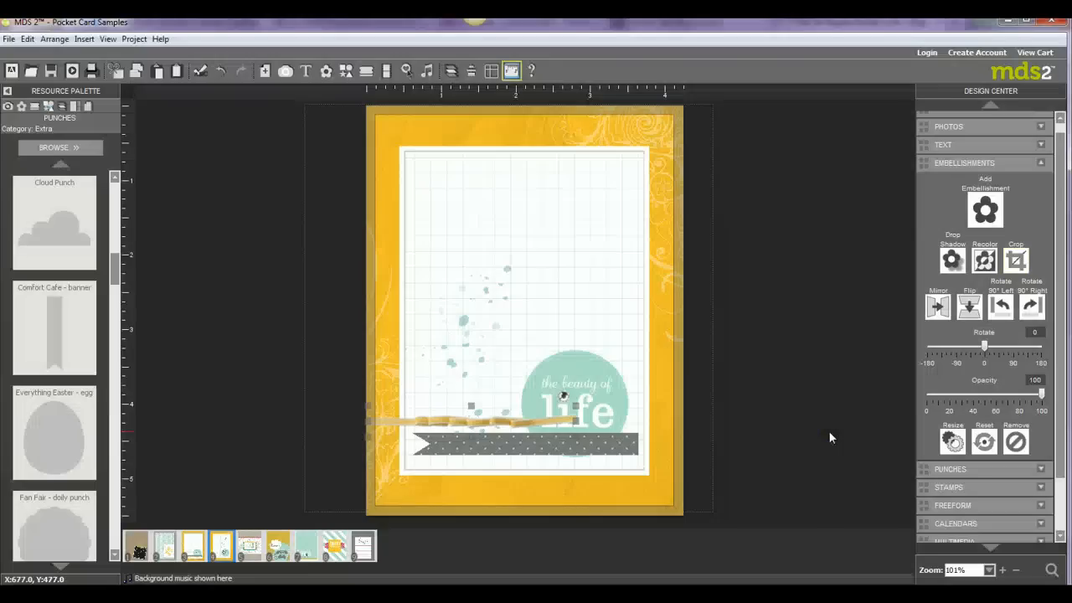
# Move the cropped ribbon onto the polka dot banner, starting at the notch and centered along the strip, and deselect it
pyautogui.click(508, 425)
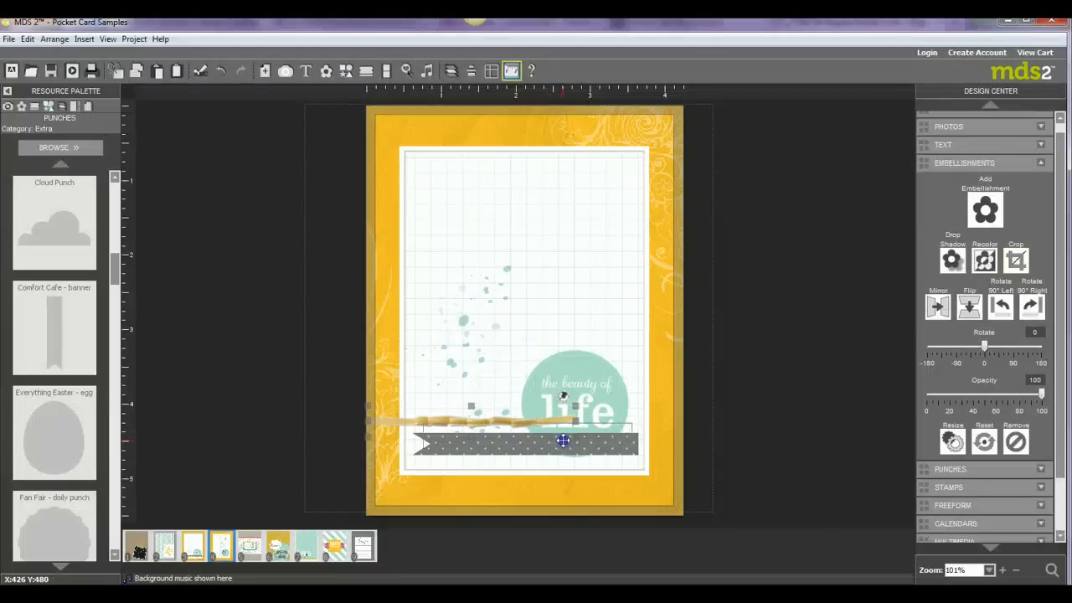
pyautogui.moveTo(569, 444); pyautogui.dragTo(568, 444)
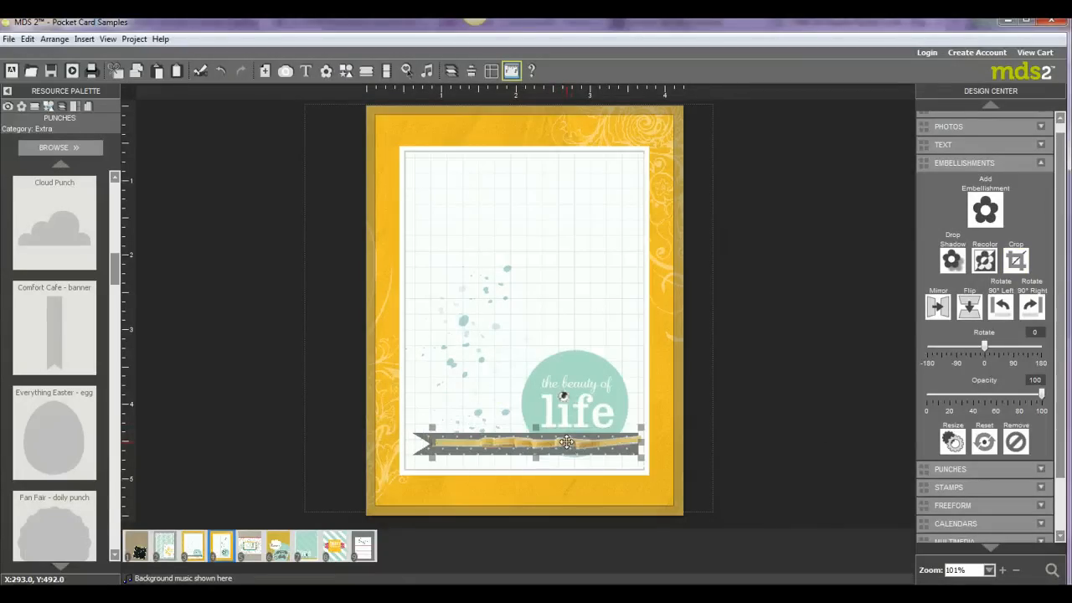
pyautogui.click(567, 443)
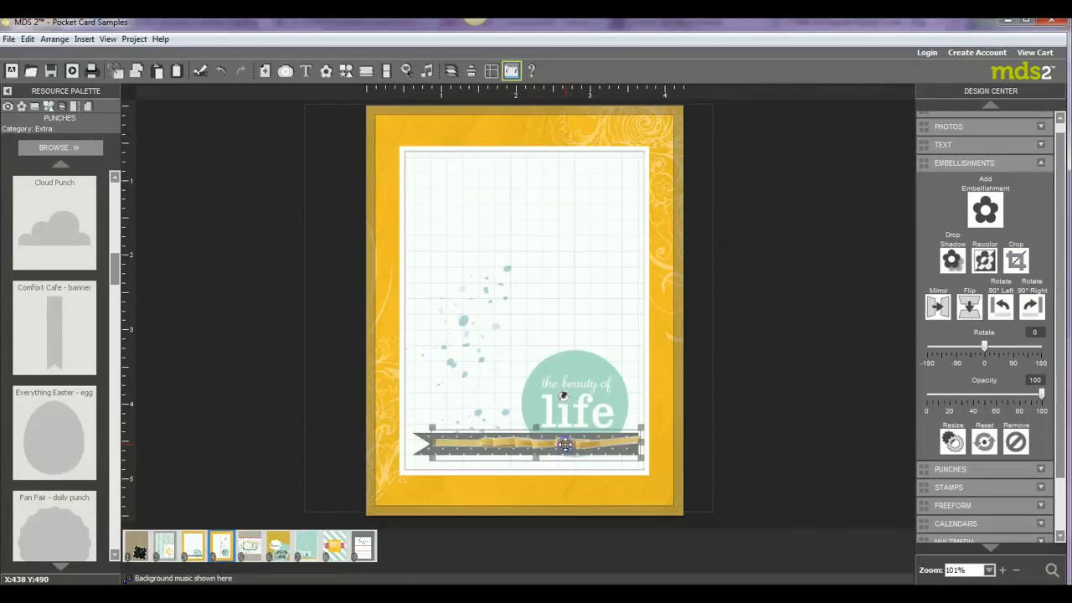
pyautogui.click(566, 444)
pyautogui.click(565, 445)
pyautogui.click(766, 443)
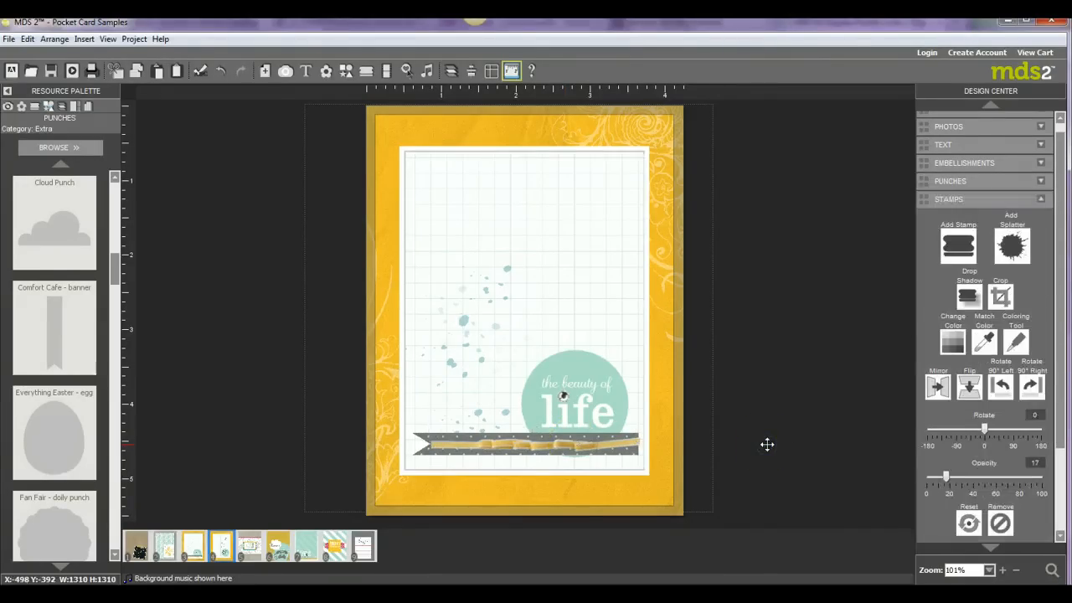
pyautogui.click(768, 441)
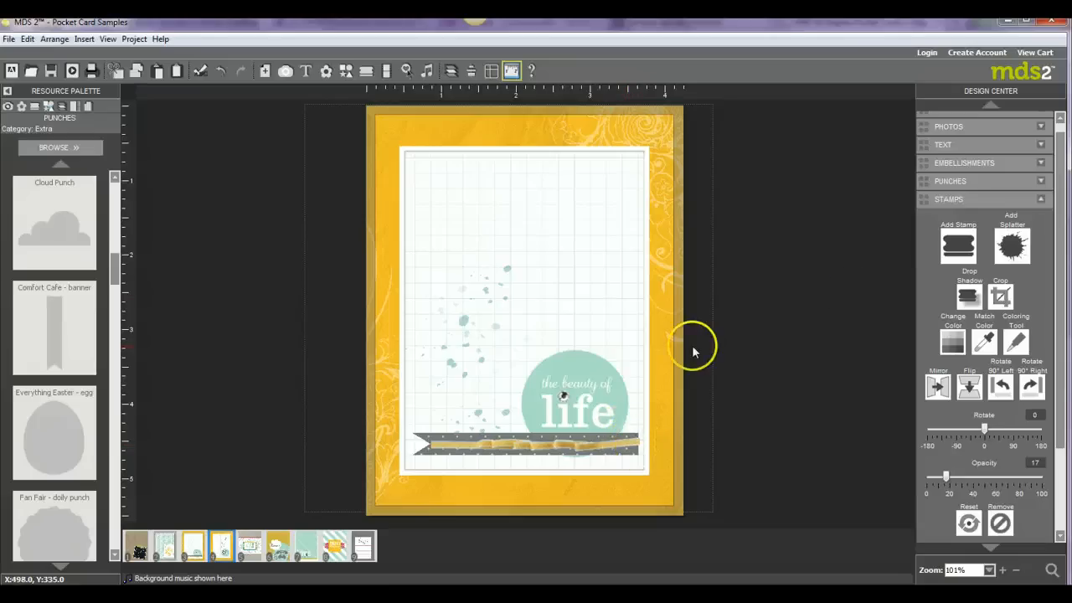
# Search only the embellishments for "indigo" and look through the Island Indigo brads and buttons
pyautogui.click(949, 209)
pyautogui.click(1054, 572)
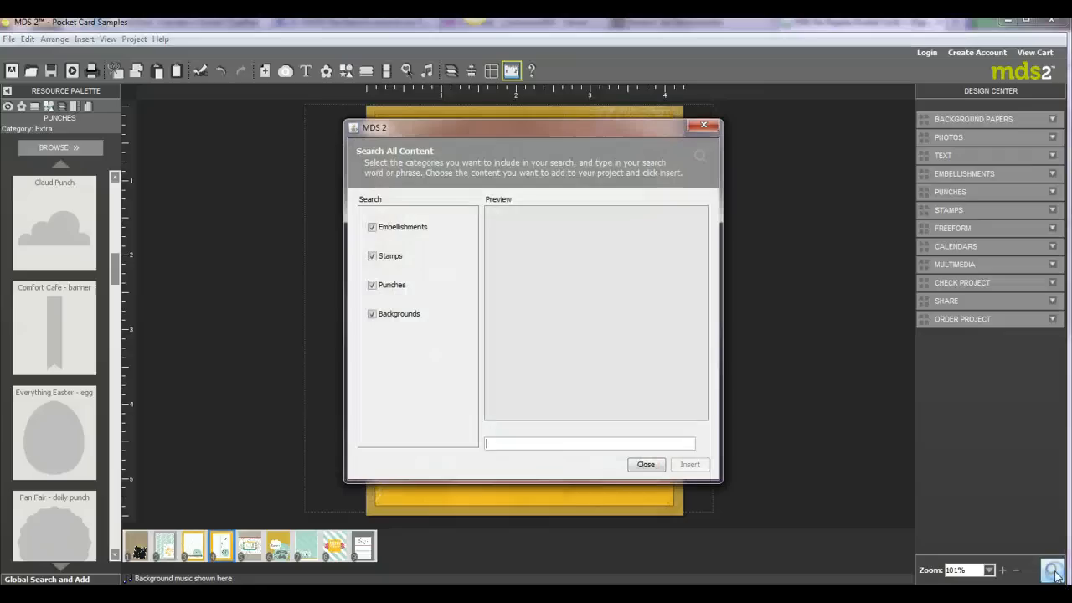
pyautogui.click(373, 258)
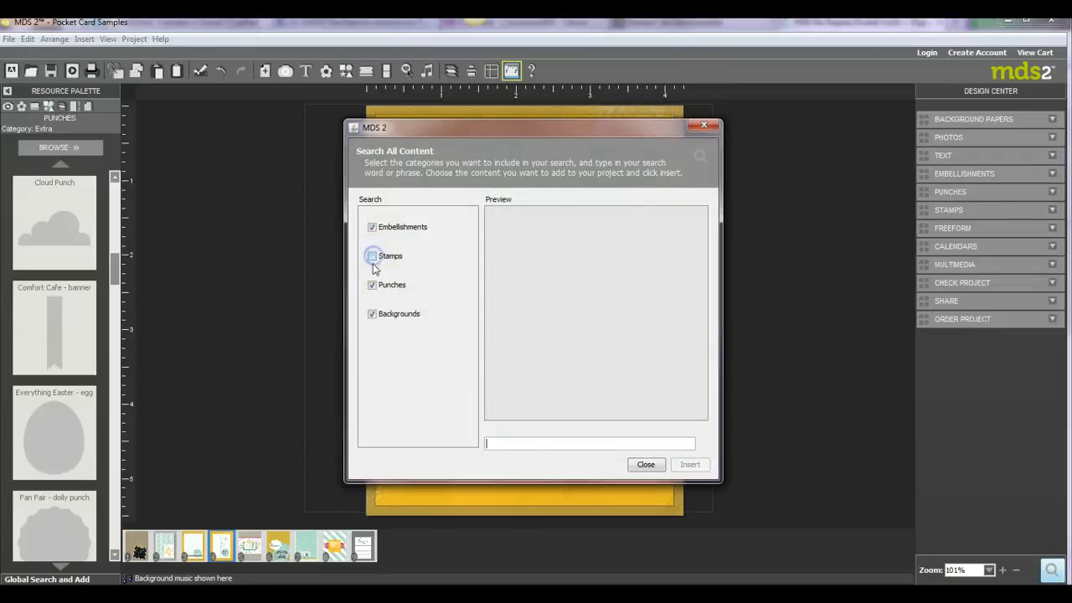
pyautogui.click(372, 314)
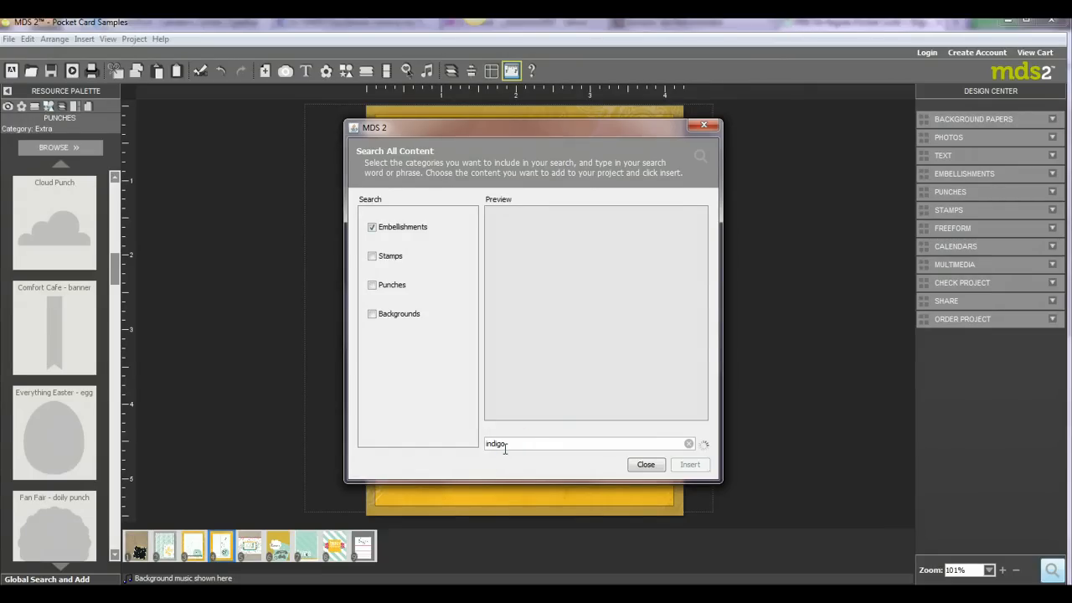
pyautogui.click(557, 454)
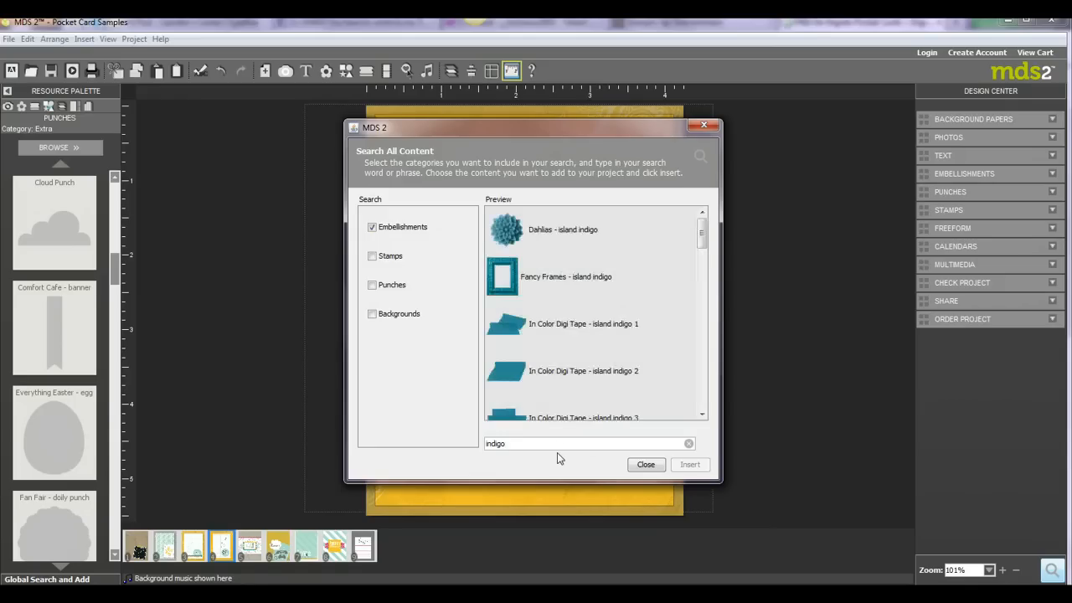
pyautogui.click(702, 415)
pyautogui.moveTo(702, 415); pyautogui.dragTo(697, 282)
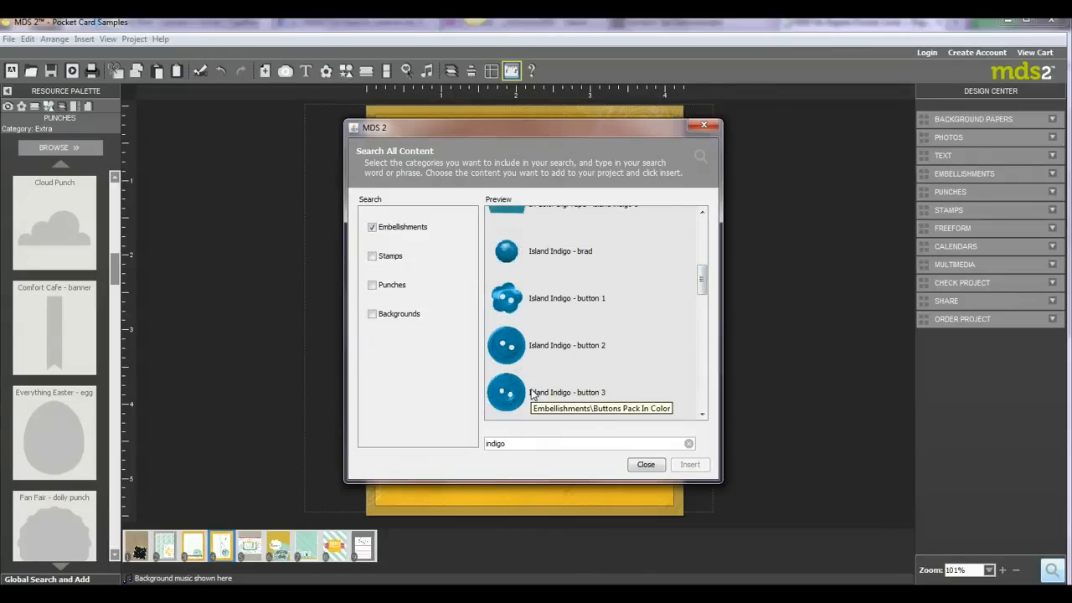
# Search the embellishments for "muse" instead and look through the midnight muse items
pyautogui.doubleClick(495, 443)
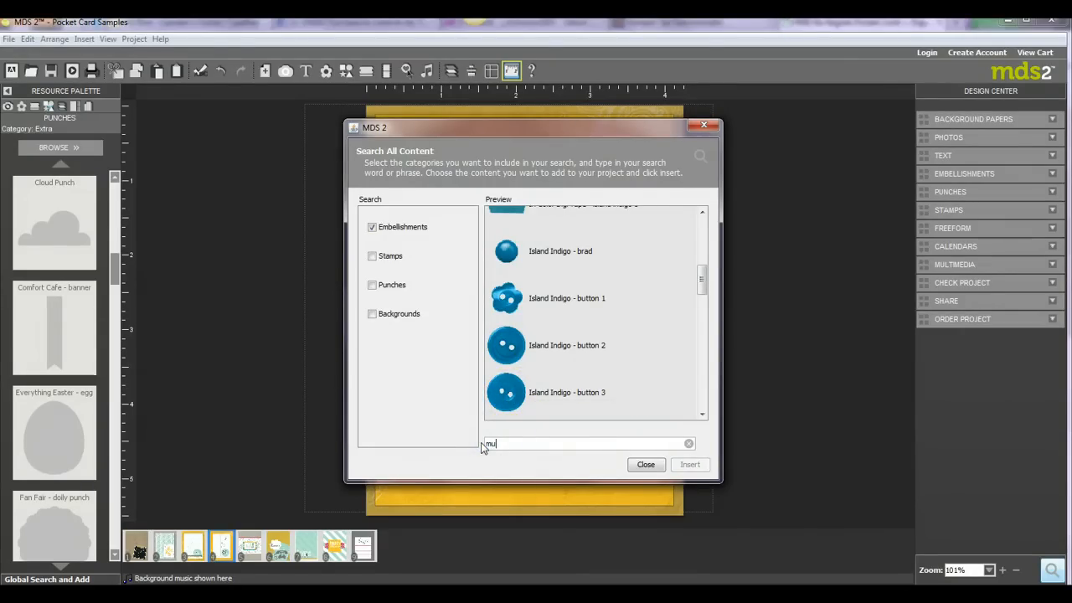
pyautogui.press('Return')
pyautogui.click(700, 445)
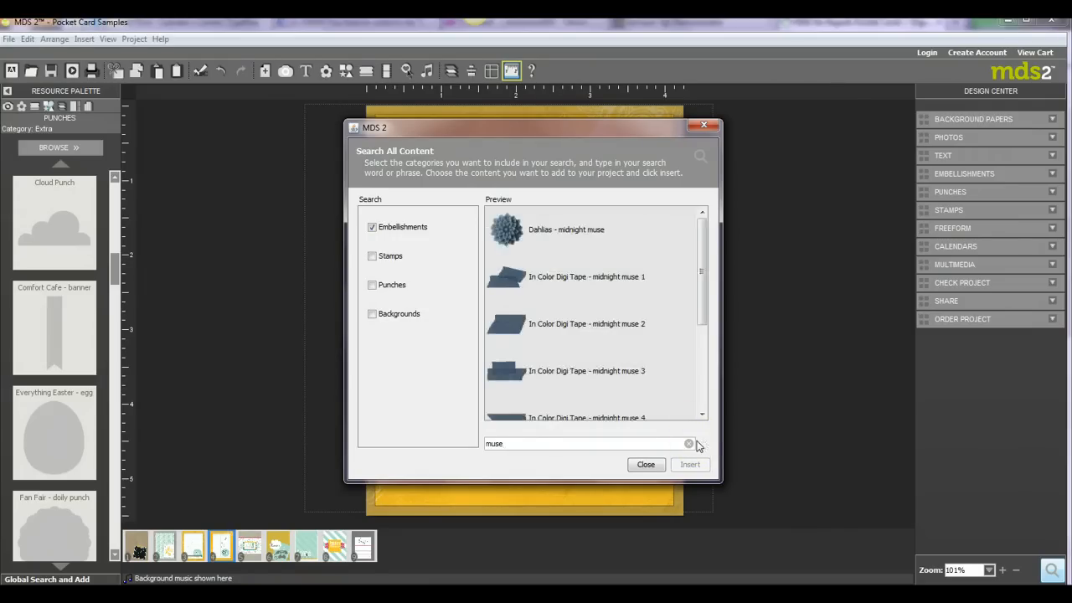
pyautogui.click(702, 415)
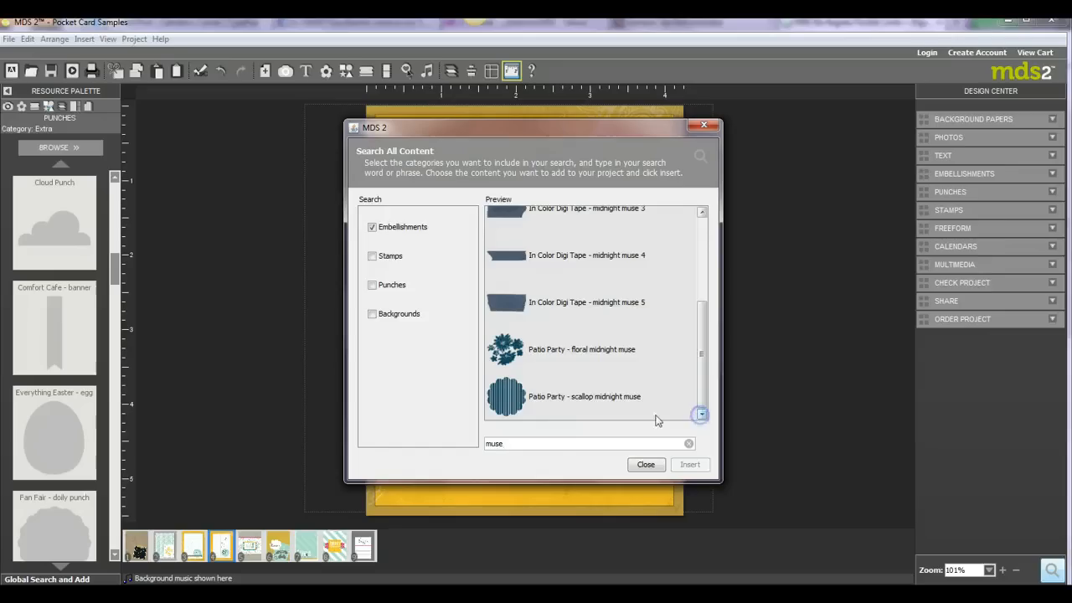
# Search the embellishments for "indigo" again, insert Island Indigo - button 2 into the card and close the search
pyautogui.click(523, 444)
pyautogui.press('Return')
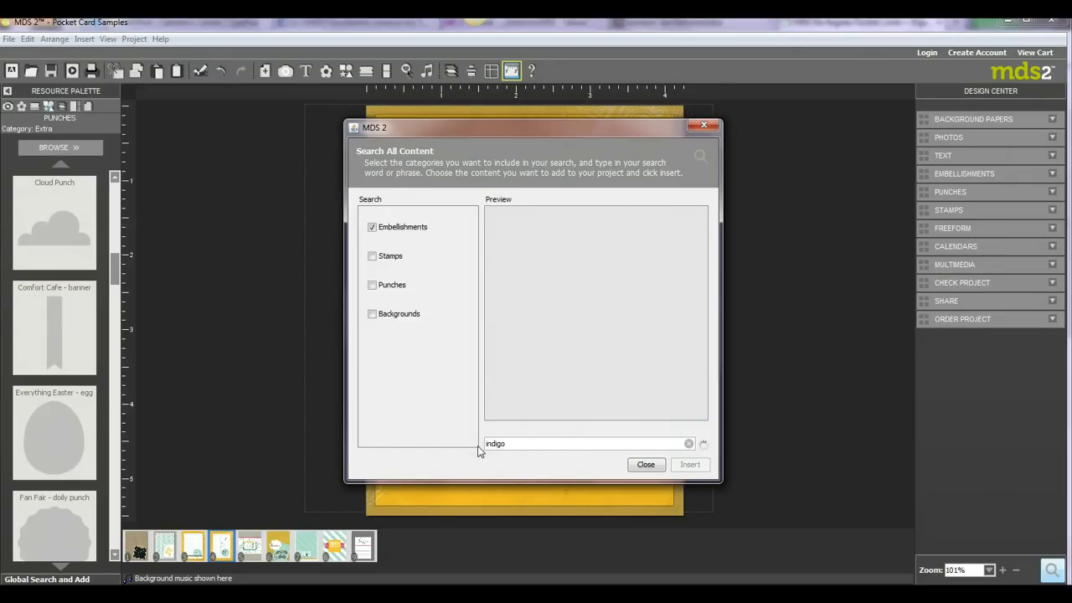
pyautogui.click(704, 419)
pyautogui.doubleClick(704, 419)
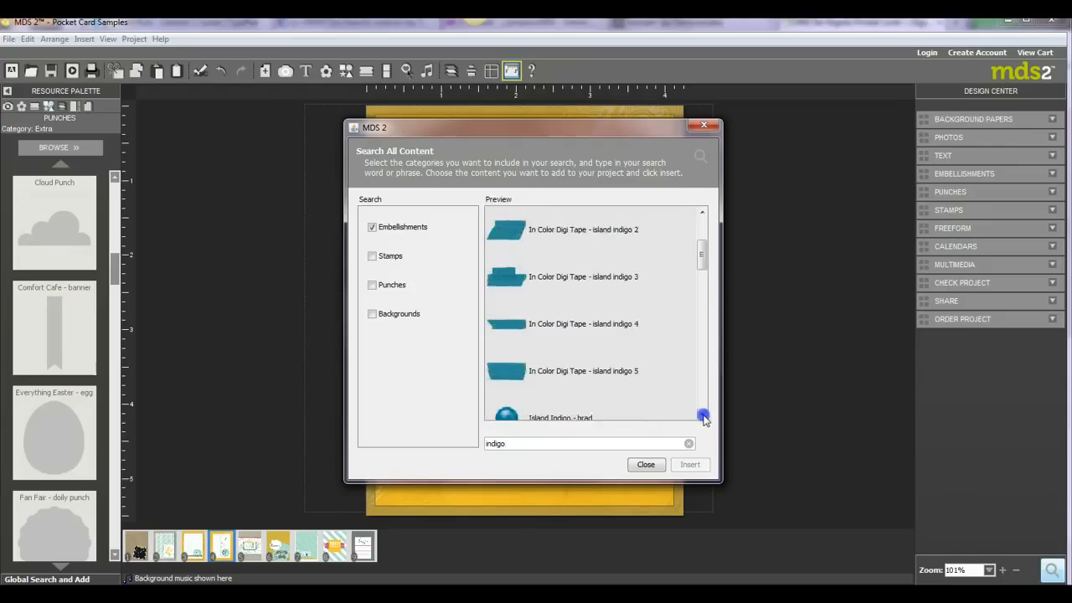
pyautogui.doubleClick(704, 419)
pyautogui.doubleClick(704, 419)
pyautogui.click(505, 323)
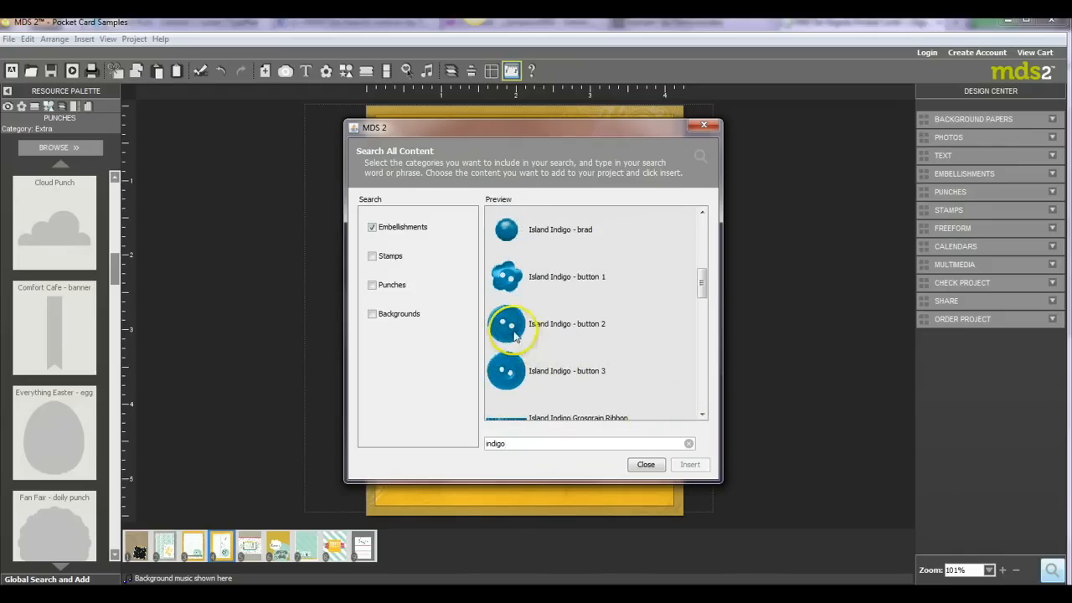
pyautogui.click(702, 472)
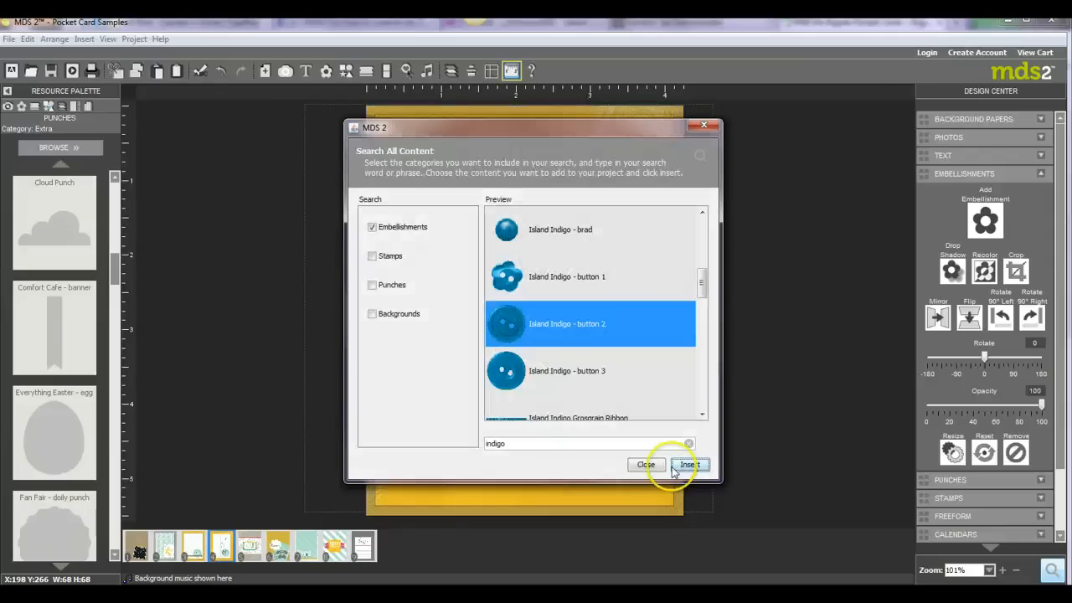
pyautogui.click(650, 465)
# Shrink the blue button to a bit over half its size, place it over the square end of the banner and deselect it
pyautogui.click(527, 311)
pyautogui.click(549, 333)
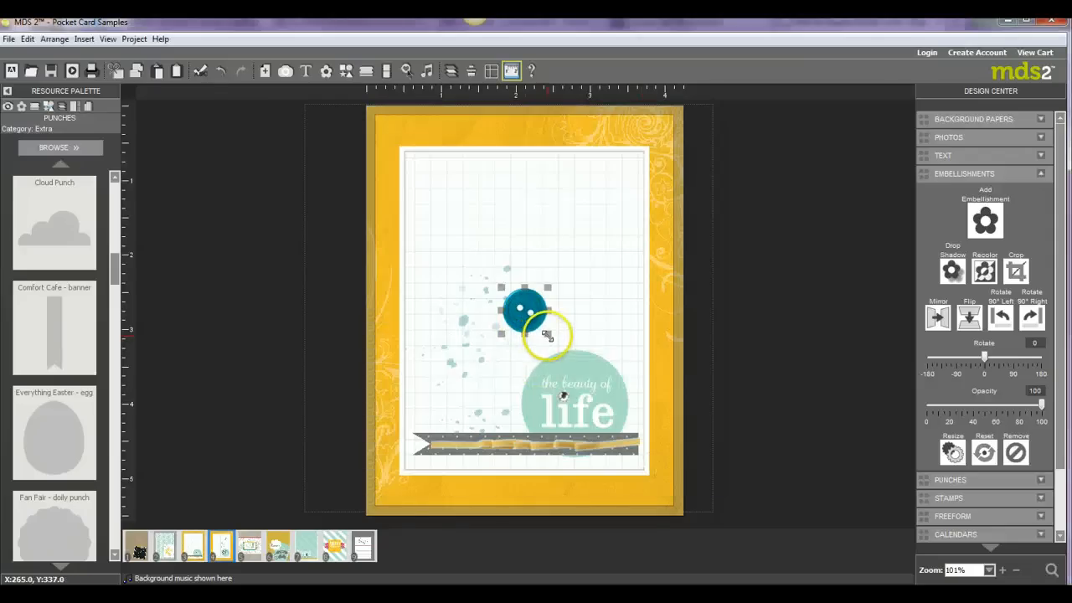
pyautogui.moveTo(549, 332); pyautogui.dragTo(528, 315)
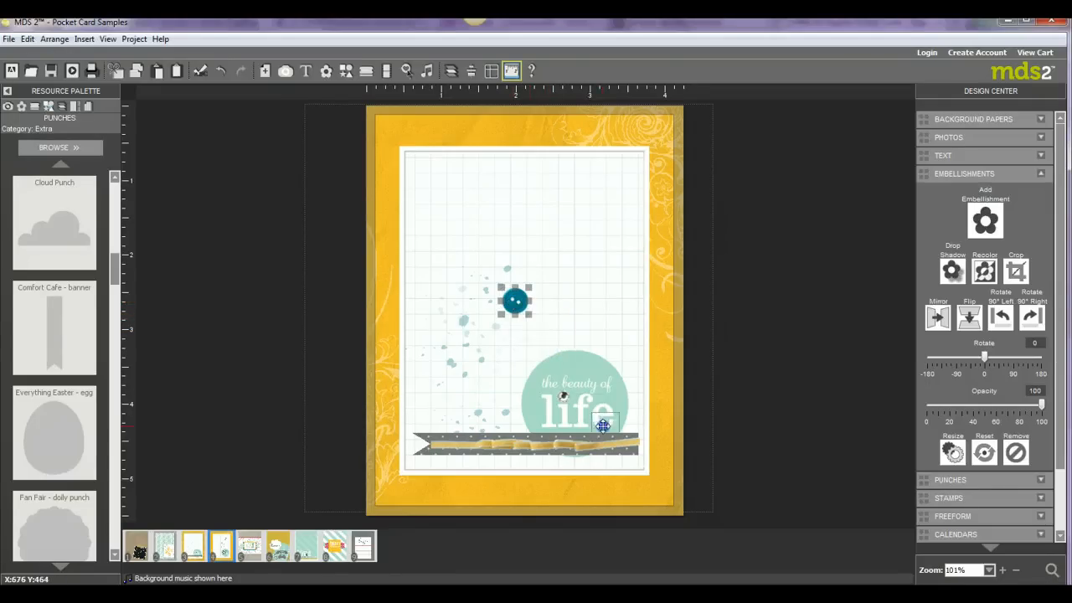
pyautogui.moveTo(631, 443); pyautogui.dragTo(633, 442)
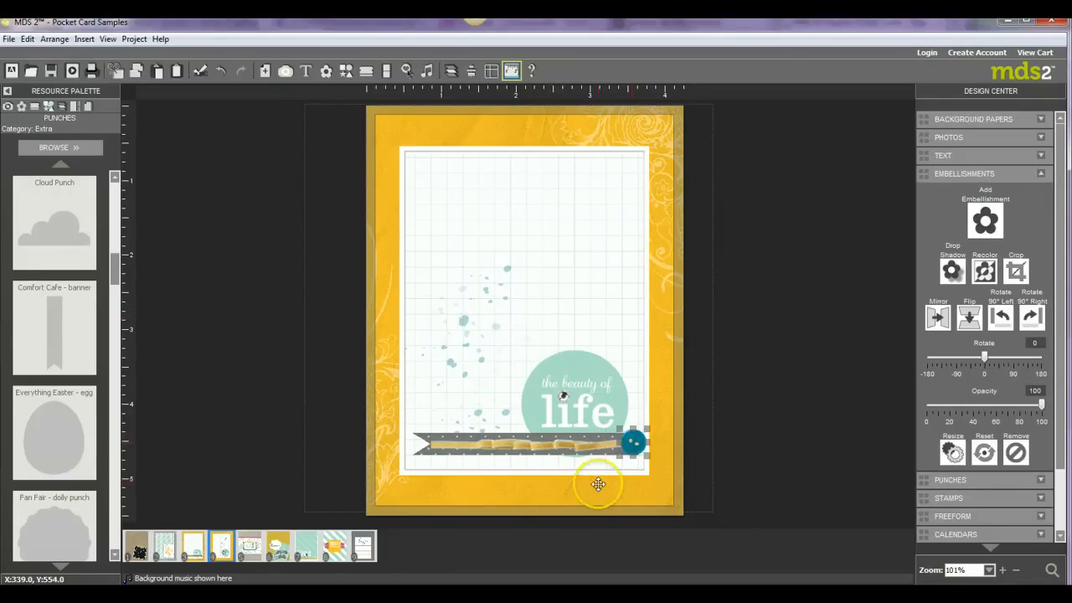
pyautogui.click(676, 506)
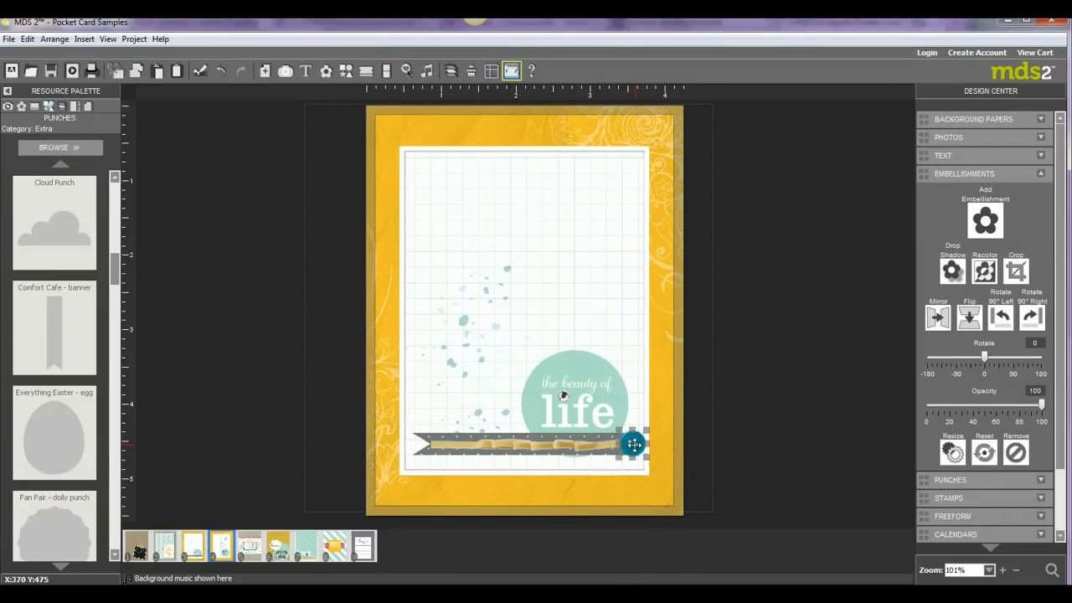
pyautogui.click(761, 423)
pyautogui.click(632, 444)
pyautogui.click(775, 434)
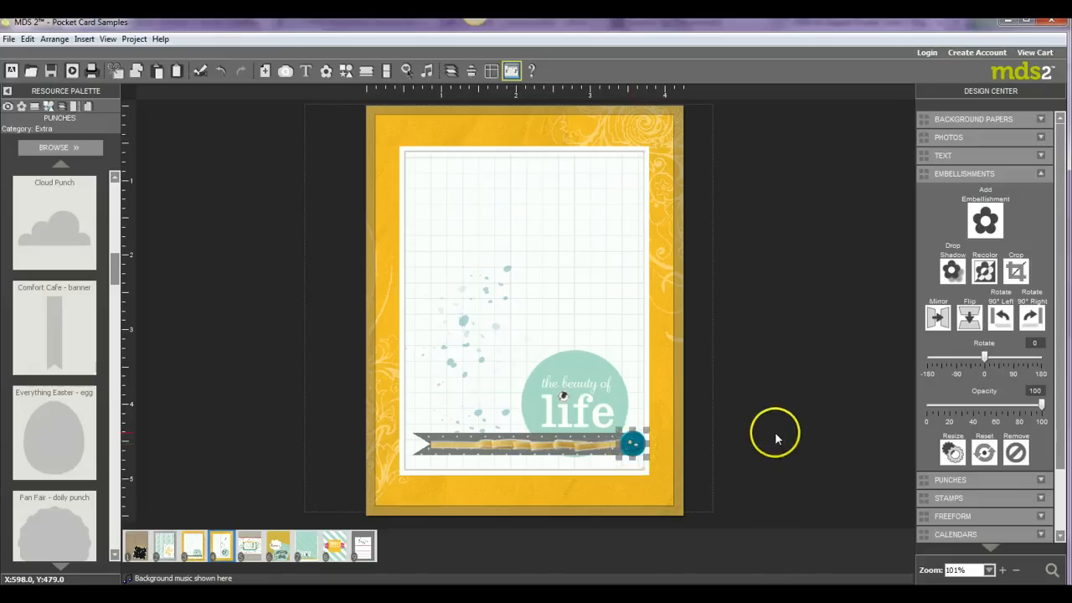
pyautogui.click(287, 502)
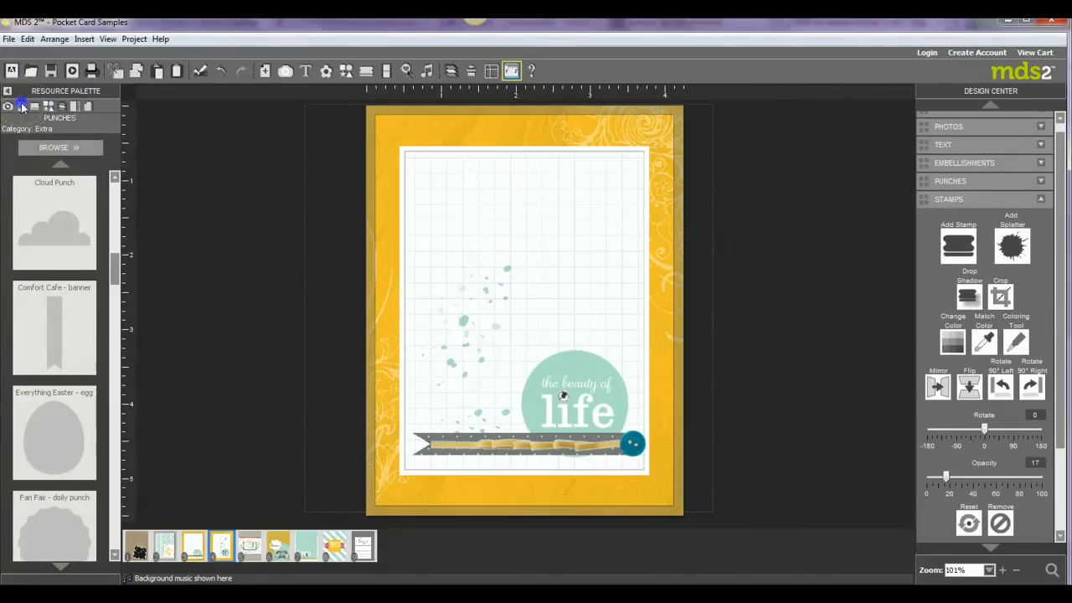
# Load the Baker's Twine embellishment category and add the Basic Gray twine bow over the "the beauty of life" circle
pyautogui.click(21, 107)
pyautogui.click(65, 149)
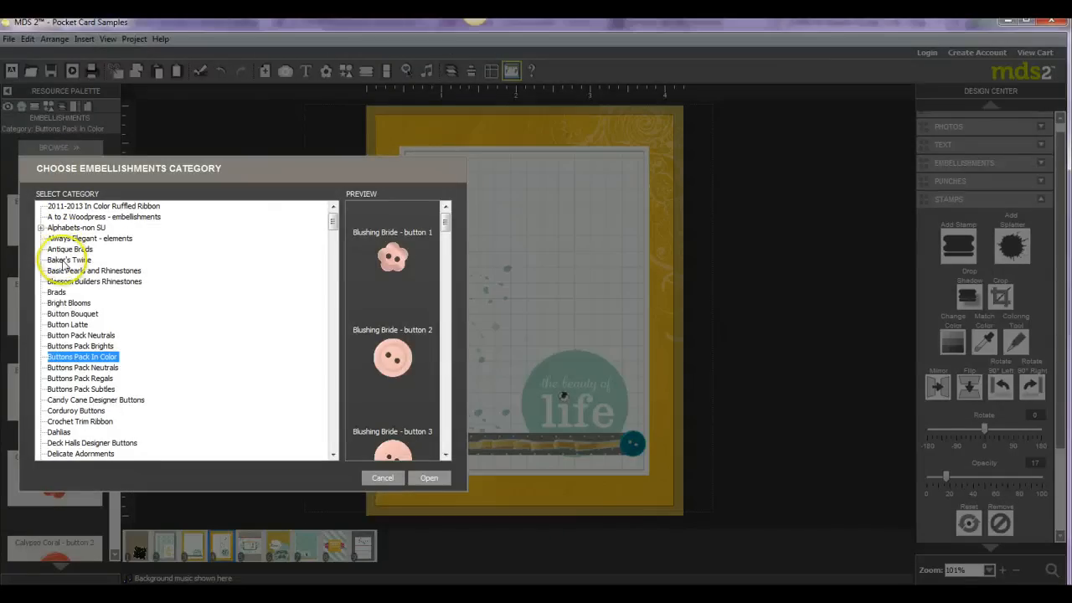
pyautogui.click(64, 261)
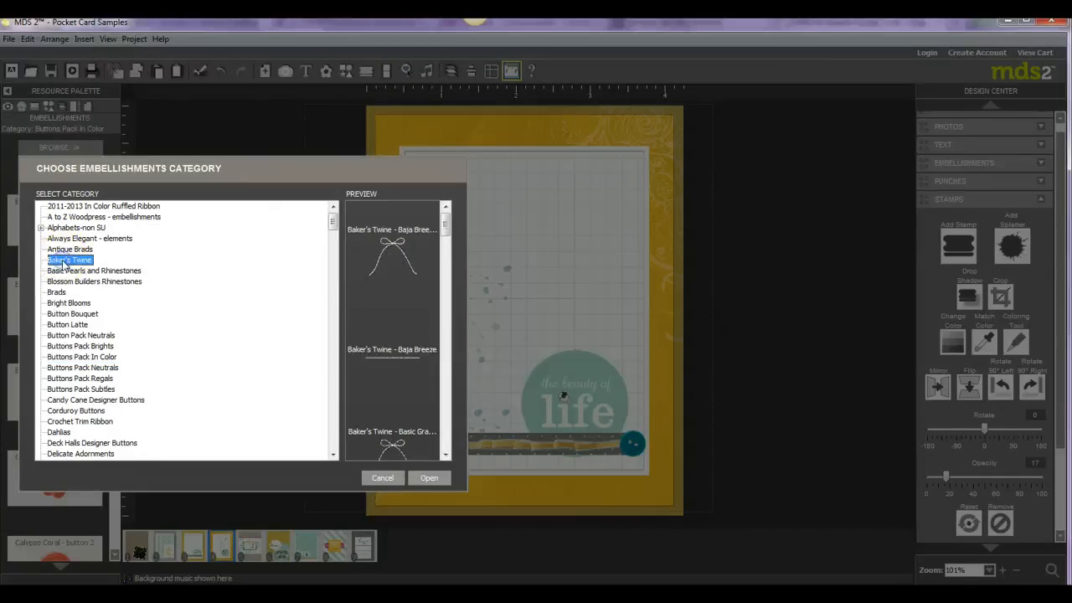
pyautogui.click(426, 479)
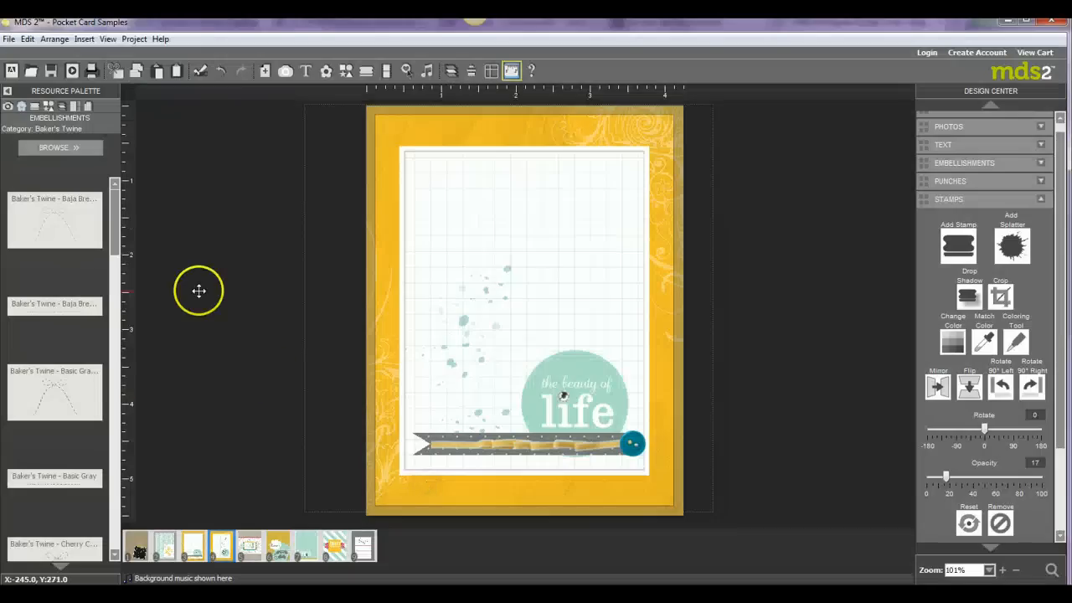
pyautogui.moveTo(48, 382); pyautogui.dragTo(560, 419)
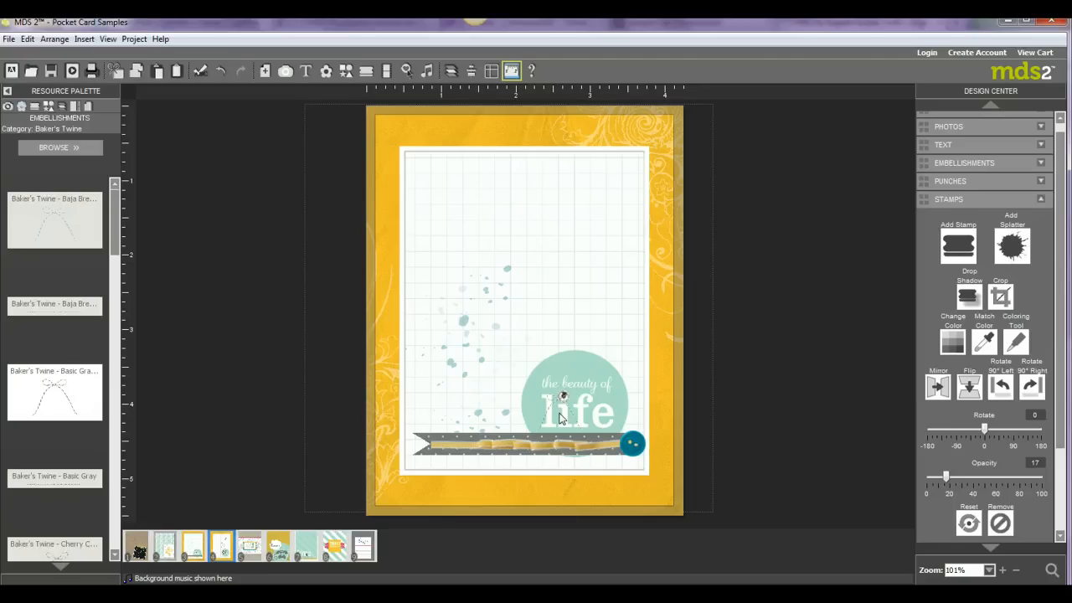
pyautogui.moveTo(559, 419); pyautogui.dragTo(560, 419)
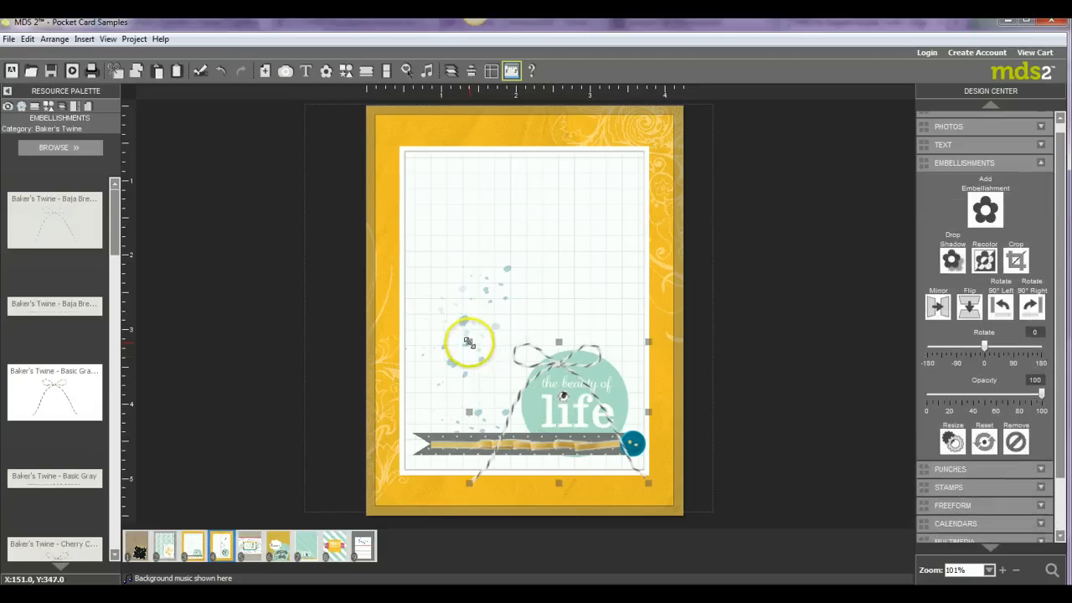
# Scale the twine bow down to less than half its size, center its knot on the blue button and deselect it
pyautogui.moveTo(496, 356); pyautogui.dragTo(638, 452)
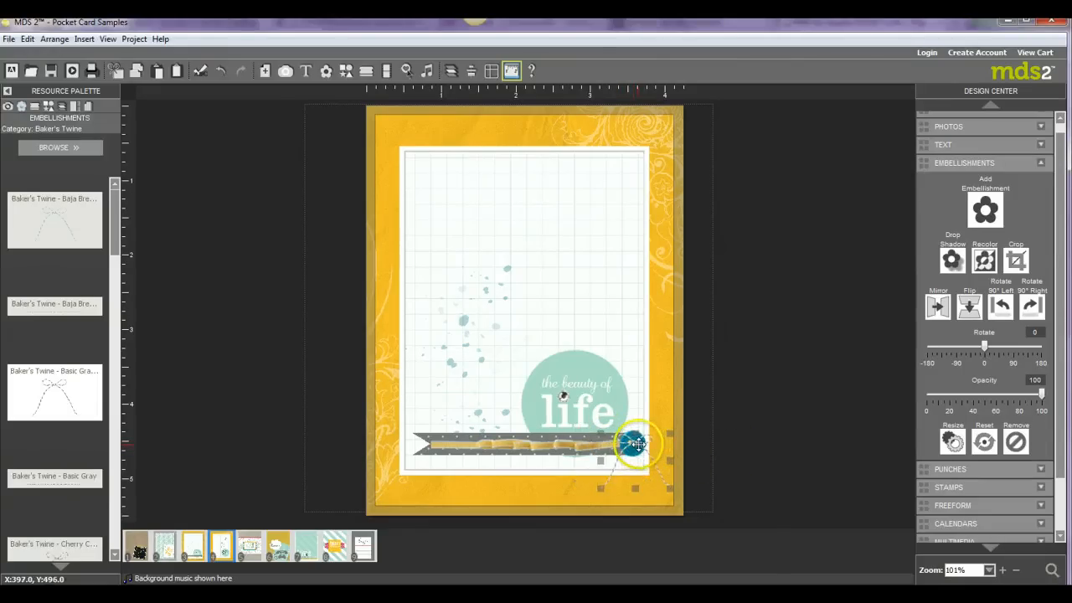
pyautogui.click(745, 410)
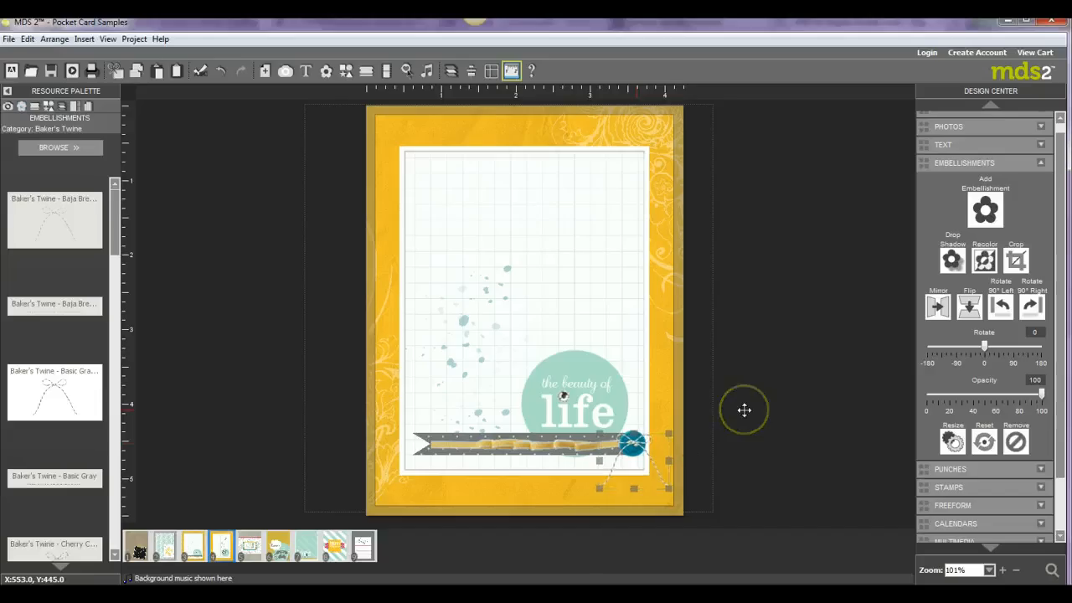
pyautogui.click(745, 409)
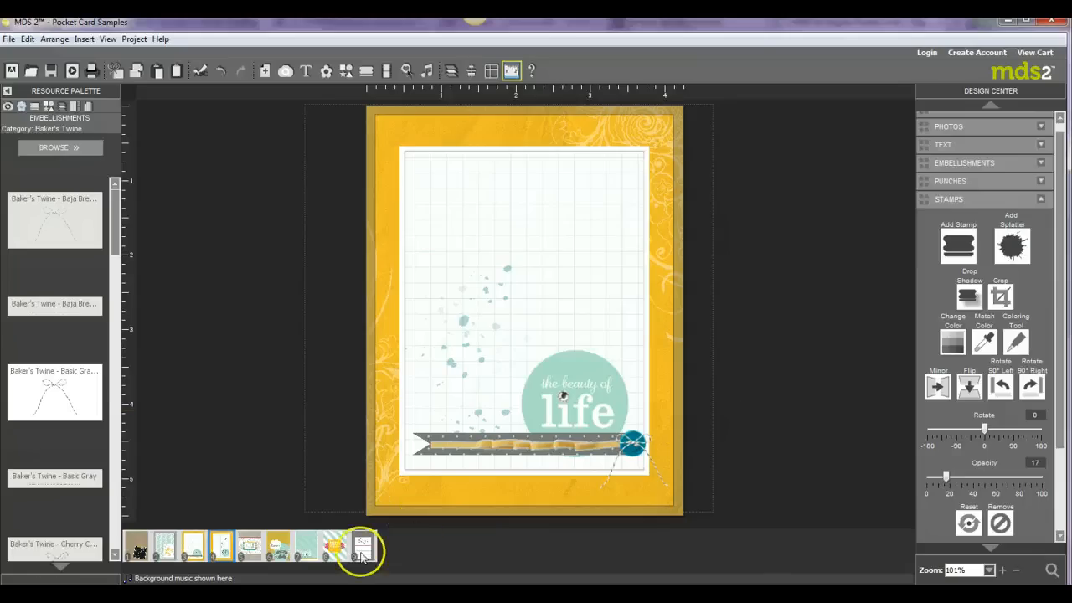
# Switch to the web browser and view the Free No Regrets Pocket Cards digital download page on the Stampin' Up! site
pyautogui.moveTo(263, 595)
pyautogui.click(263, 537)
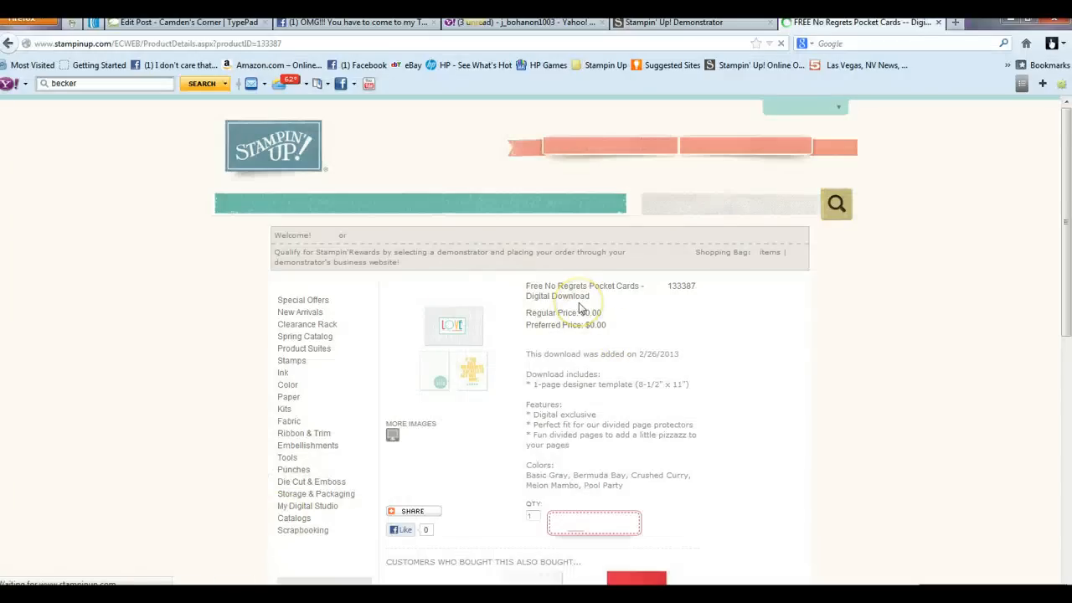
pyautogui.click(484, 365)
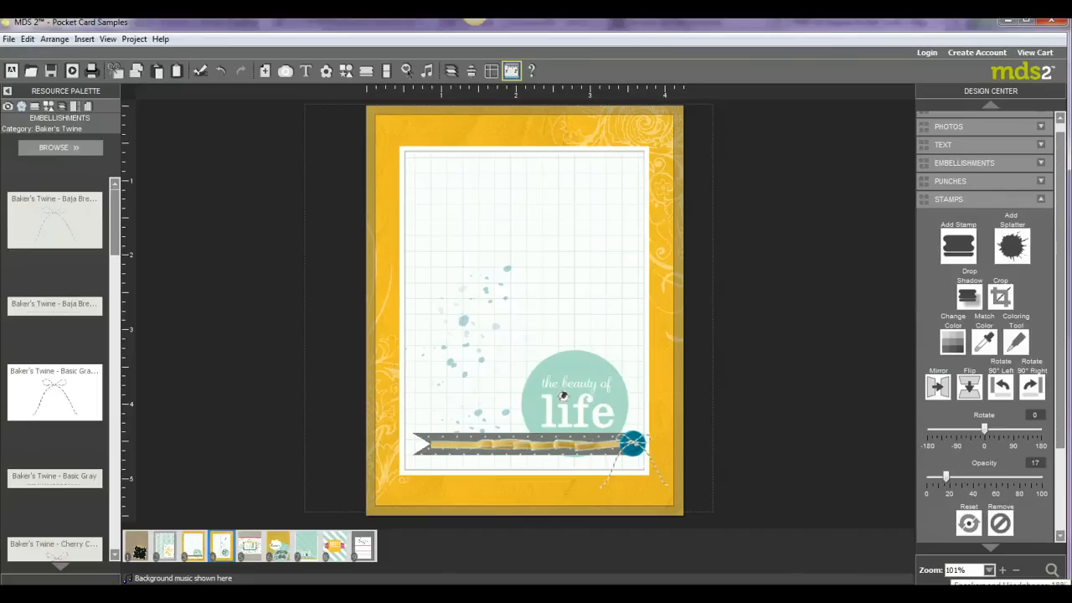
pyautogui.click(955, 595)
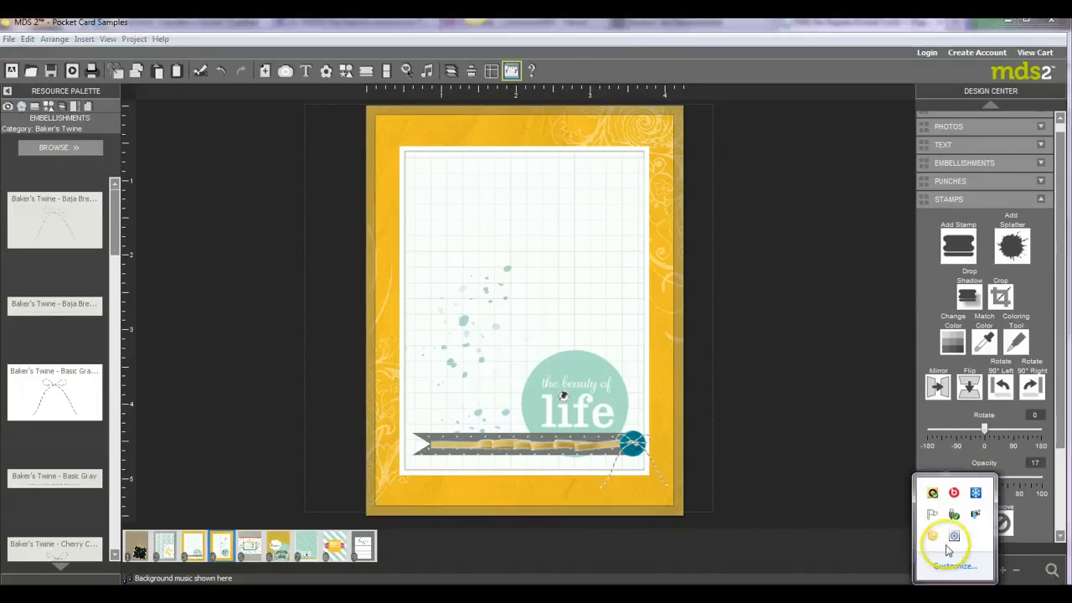